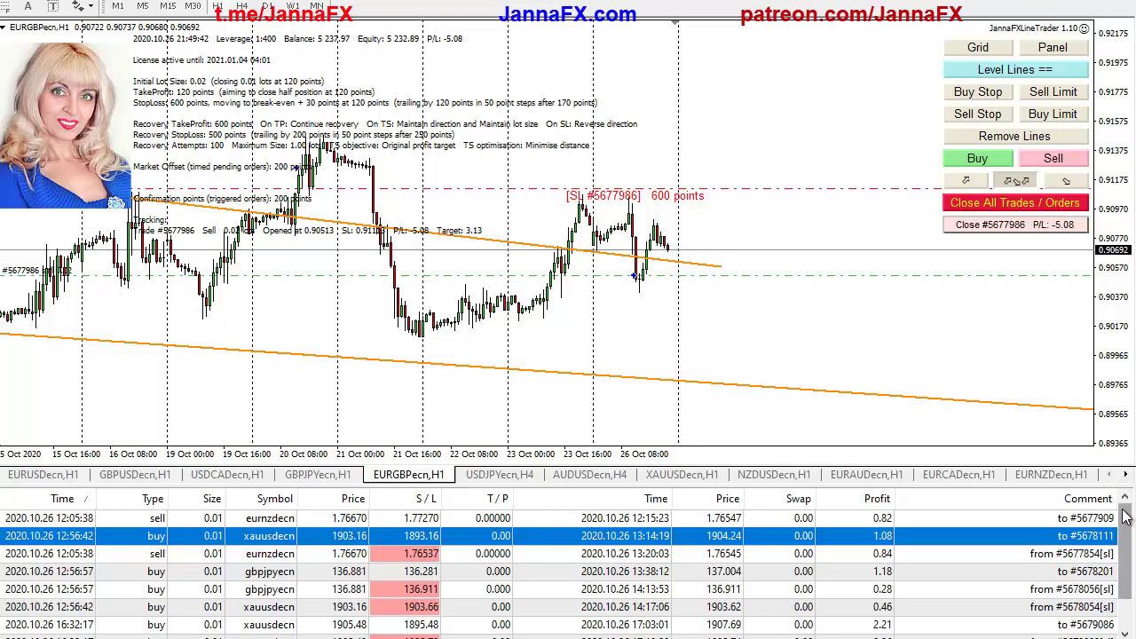
- Review the sizes and profits of the closed trades in the account history, down to the summary row
drag(1125, 516, 1126, 552)
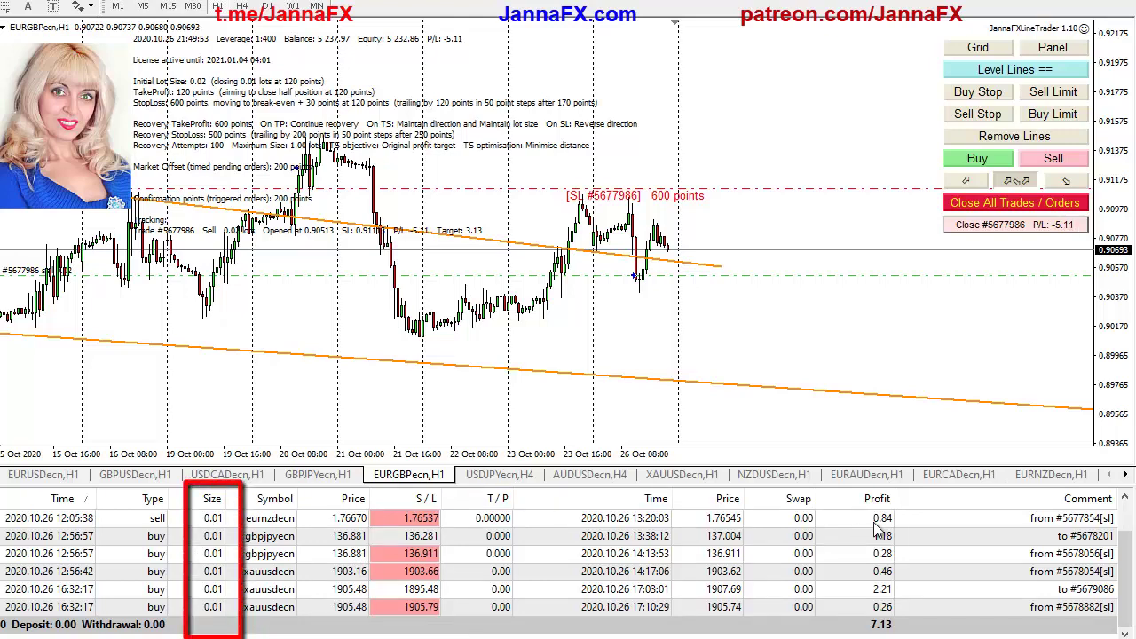
click(1125, 550)
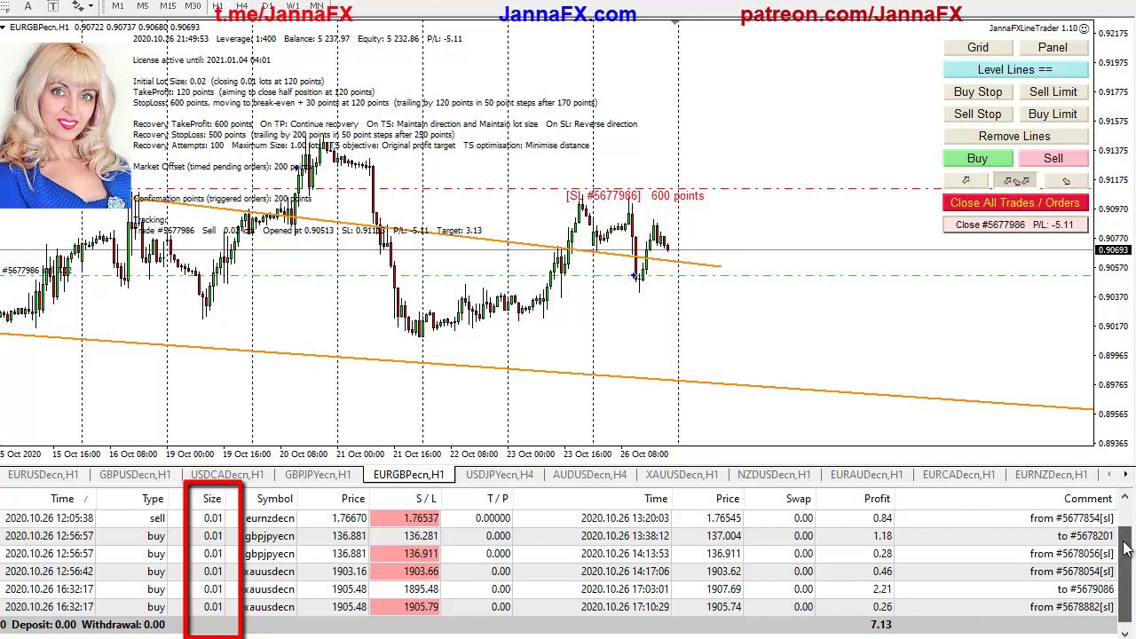
drag(1125, 550, 1123, 517)
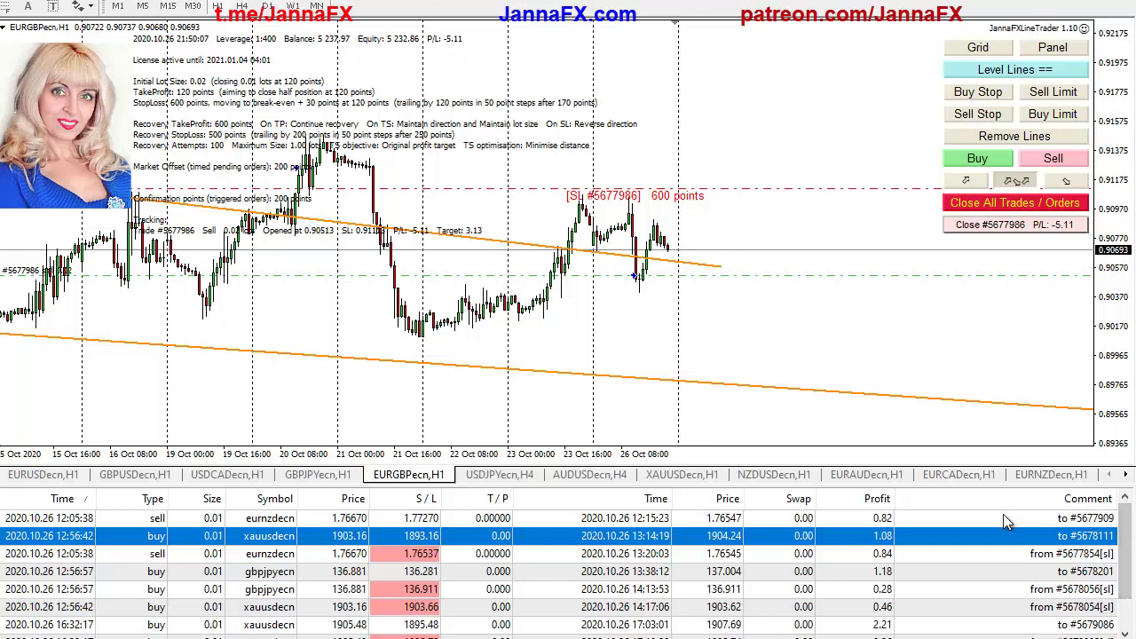
mouse_move(1124, 519)
mouse_down()
mouse_move(1123, 581)
mouse_move(1123, 523)
mouse_up()
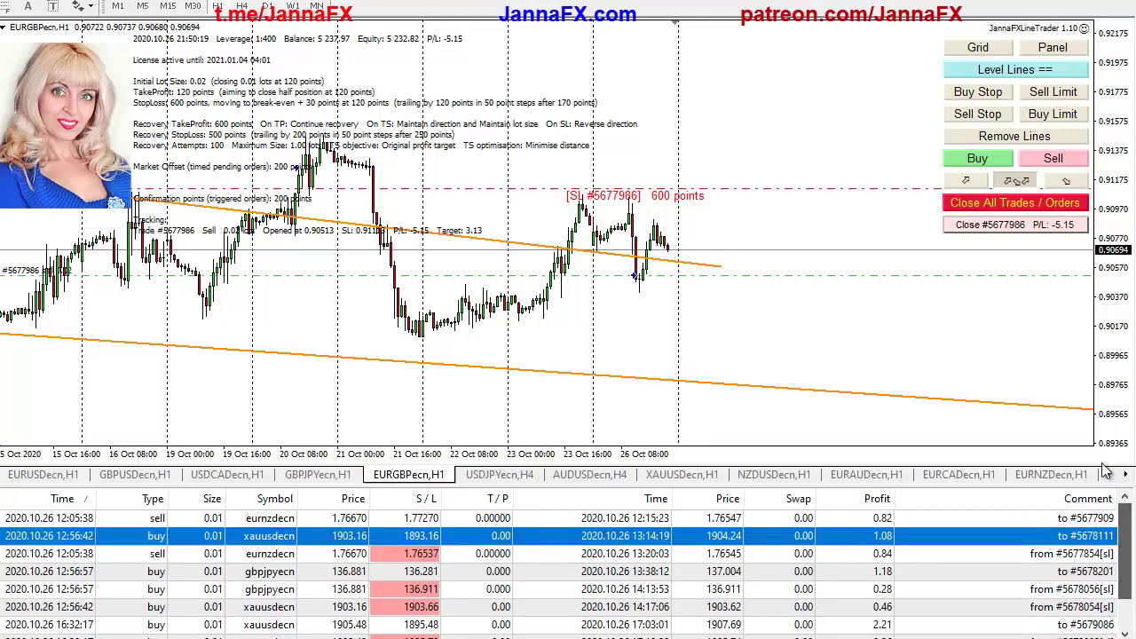
- Examine the closed eurnzd, xauusd and gbpjpy trades one by one in the account history, through the last xauusd entry
click(284, 523)
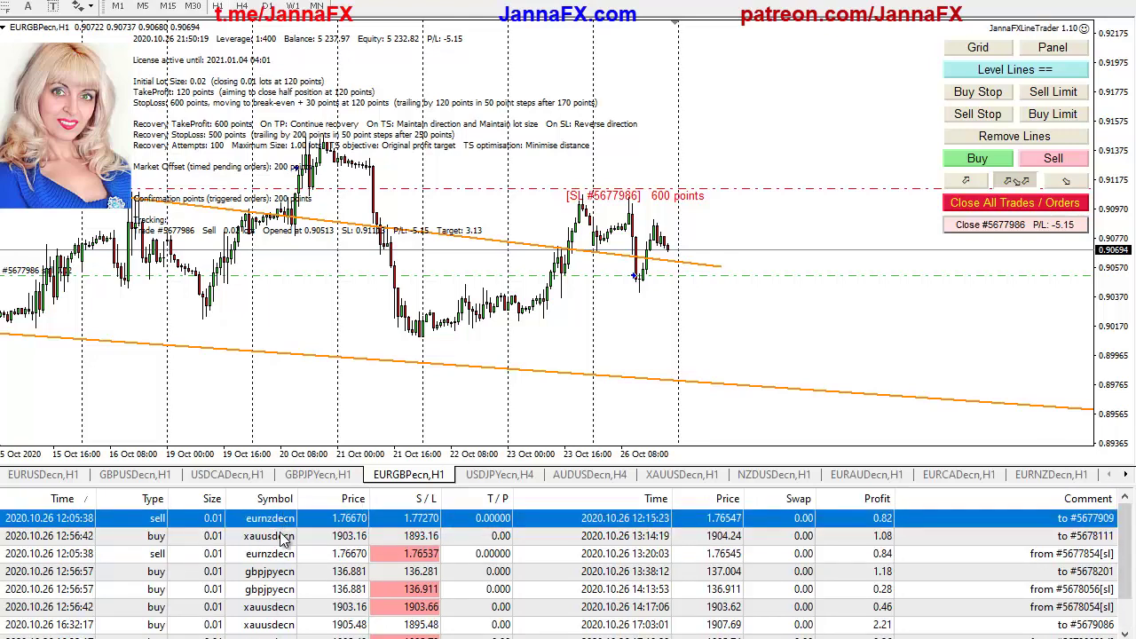
click(284, 538)
click(274, 522)
click(280, 554)
click(282, 574)
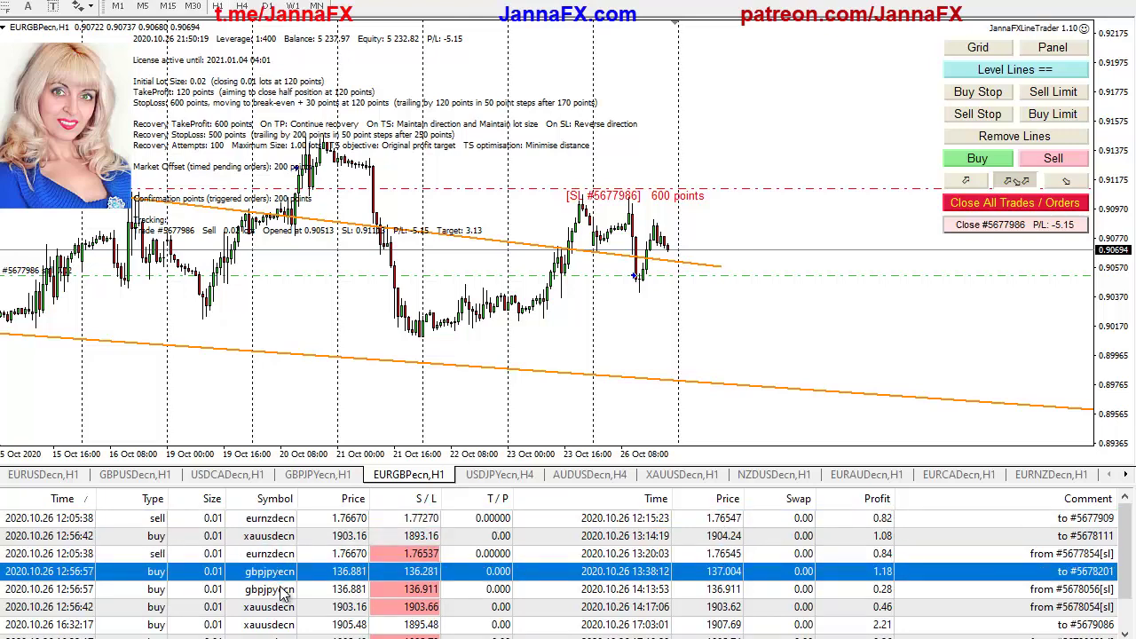
click(285, 591)
click(284, 607)
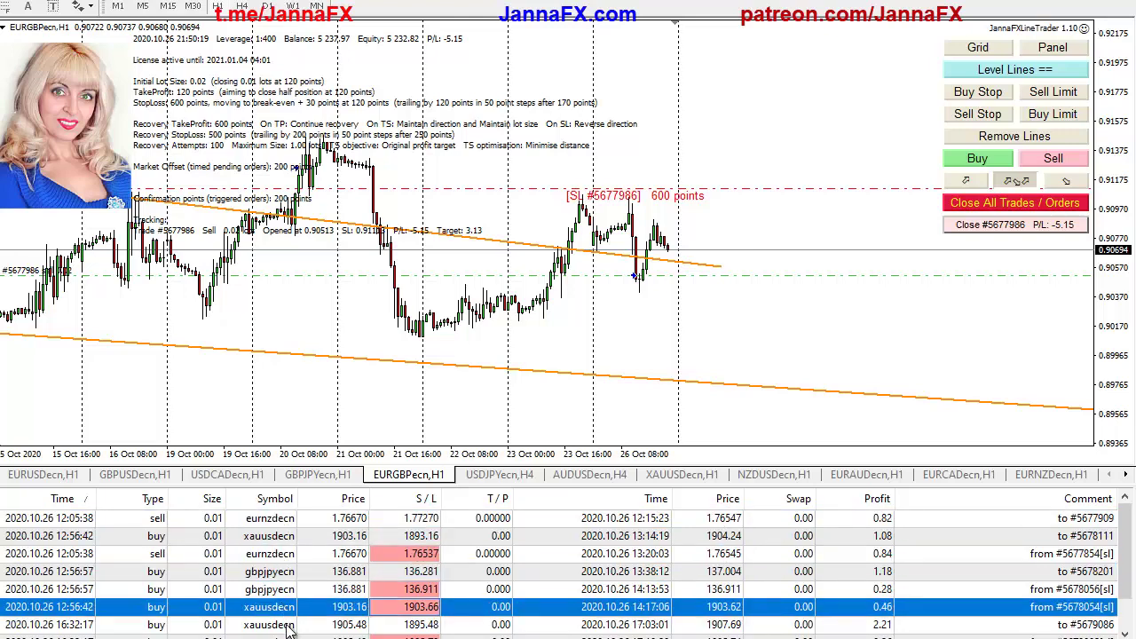
click(288, 625)
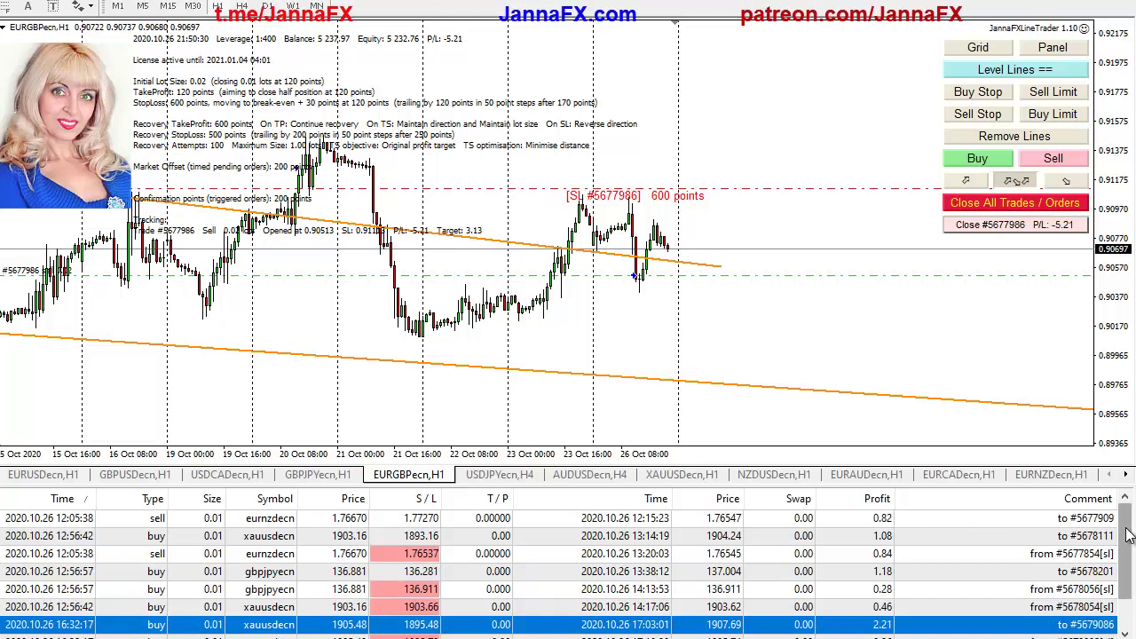
scroll(1125, 537, down, 2)
click(305, 607)
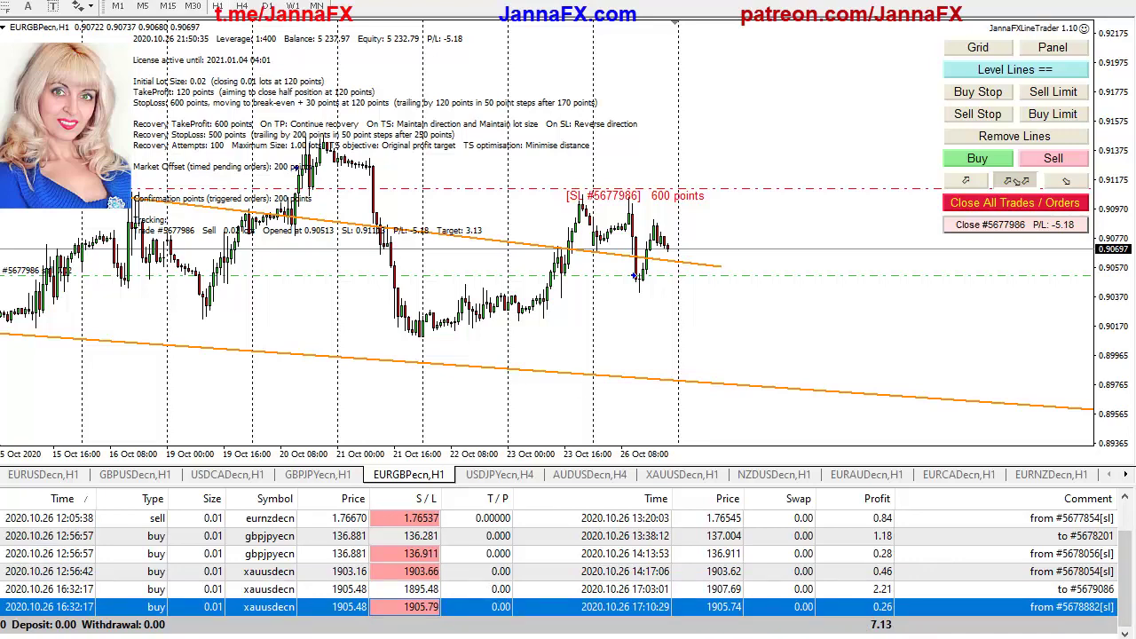
- Show the open trades and examine the running EURGBP sell position on its H1 chart
click(27, 638)
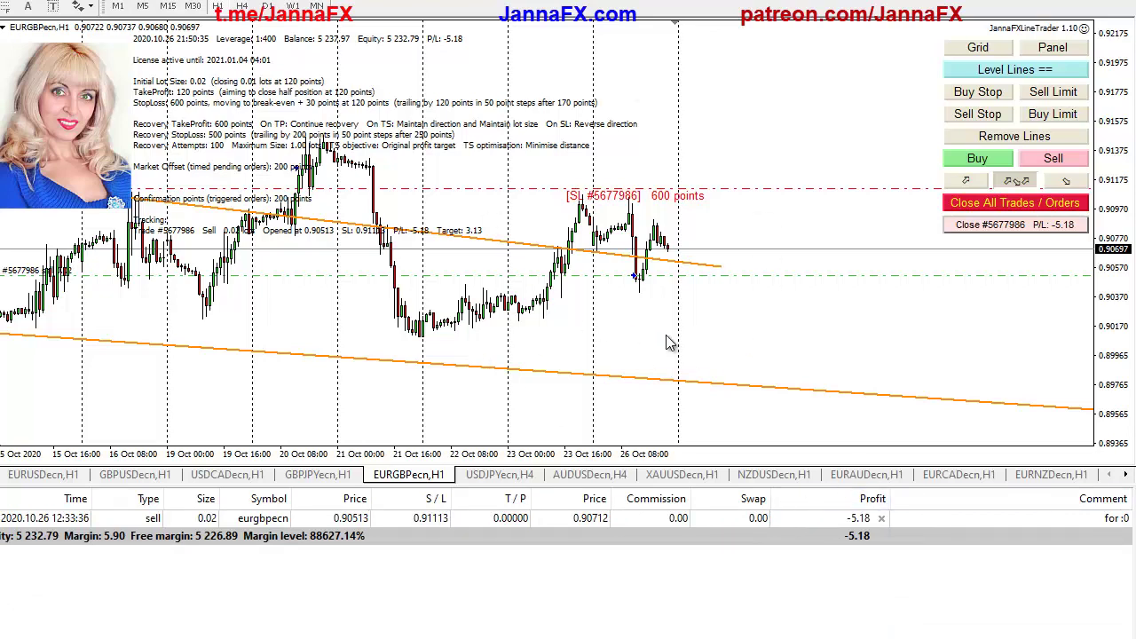
mouse_move(671, 251)
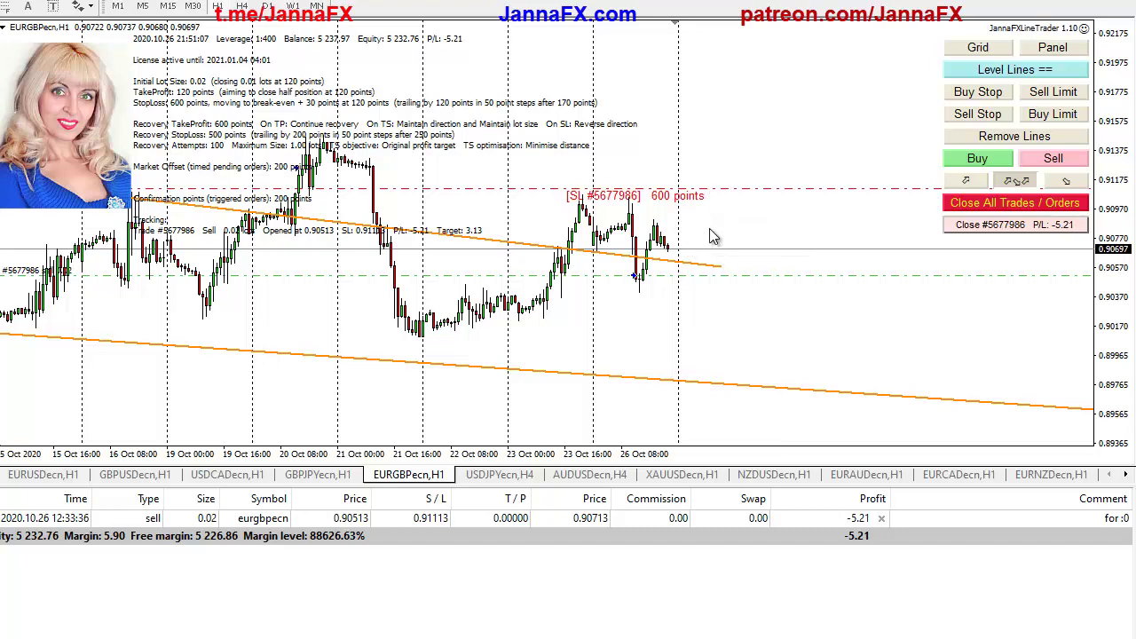
drag(383, 133, 451, 150)
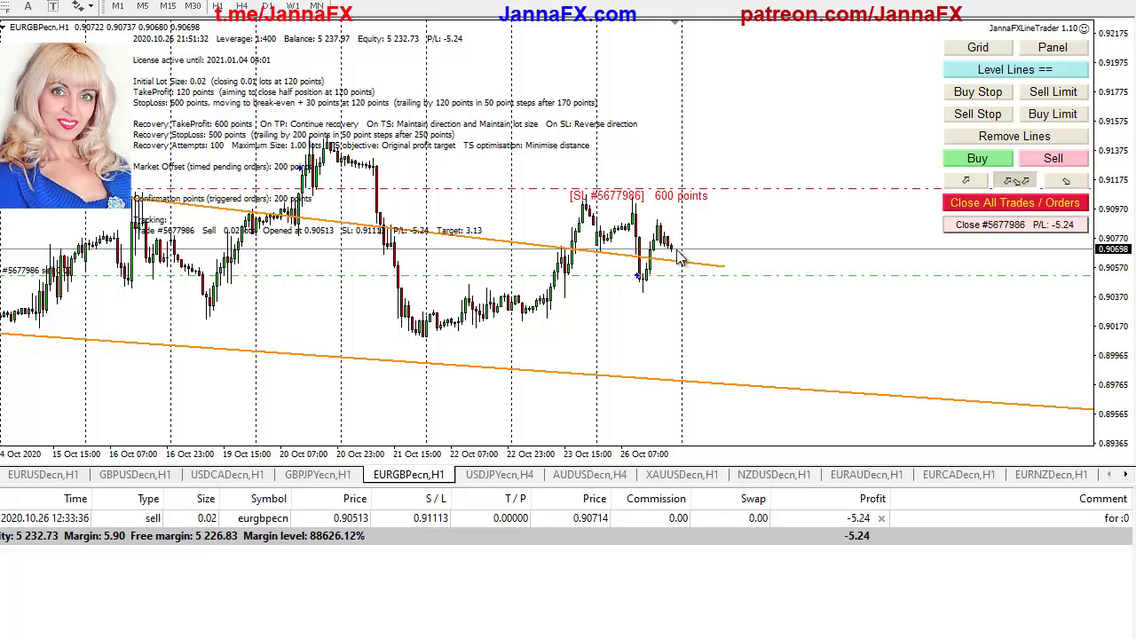
- Look over the drawn channels and levels on the EURUSD and GBPUSD H1 charts, and return to EURGBP
click(71, 478)
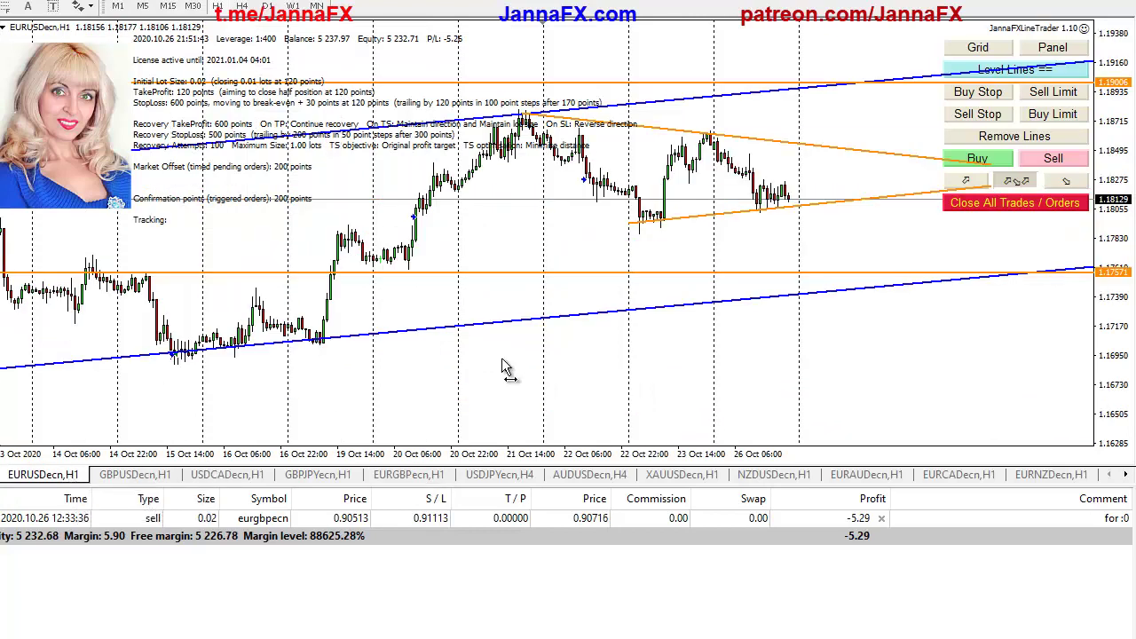
drag(510, 371, 376, 385)
click(135, 476)
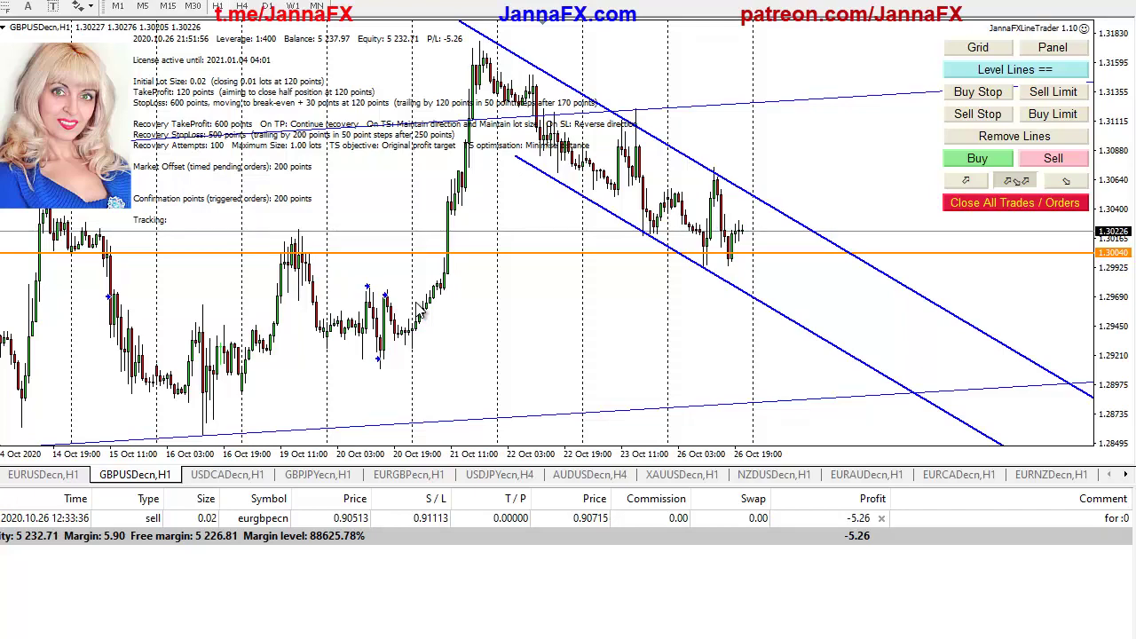
click(433, 478)
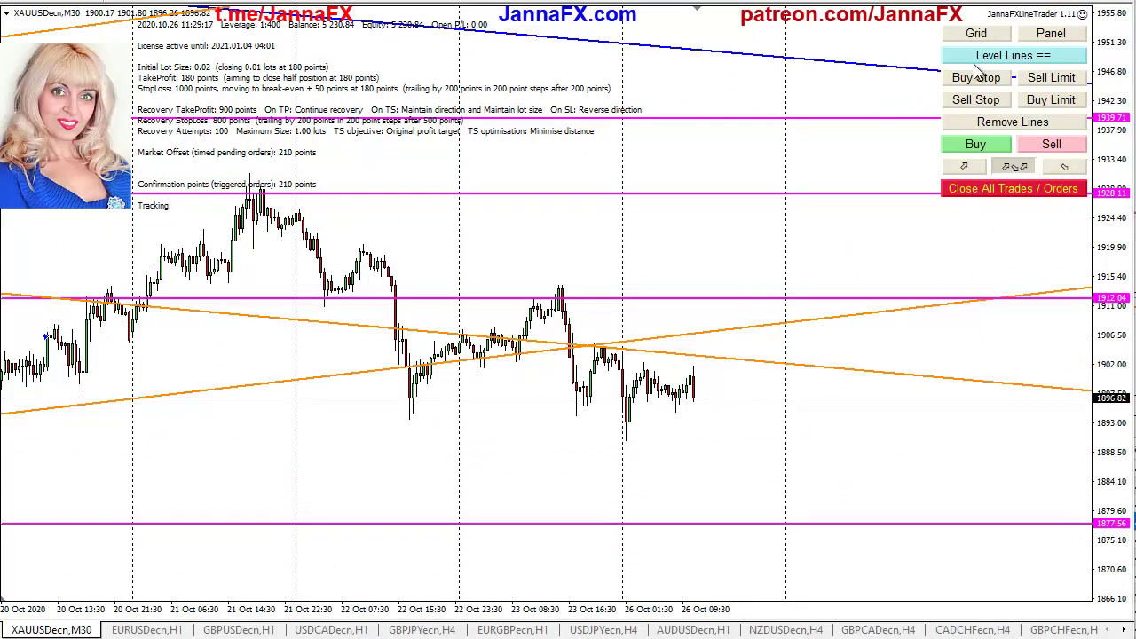
- Place a Sell Stop level line on the XAUUSD M30 chart at about 1896.46, just under the current price
click(967, 103)
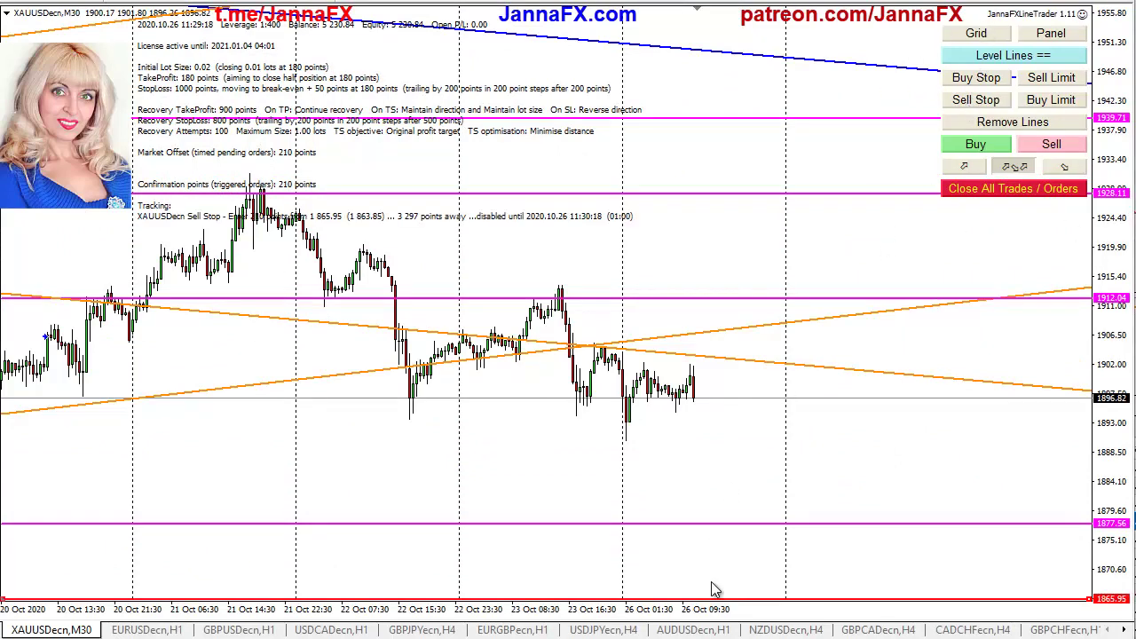
drag(717, 602, 766, 409)
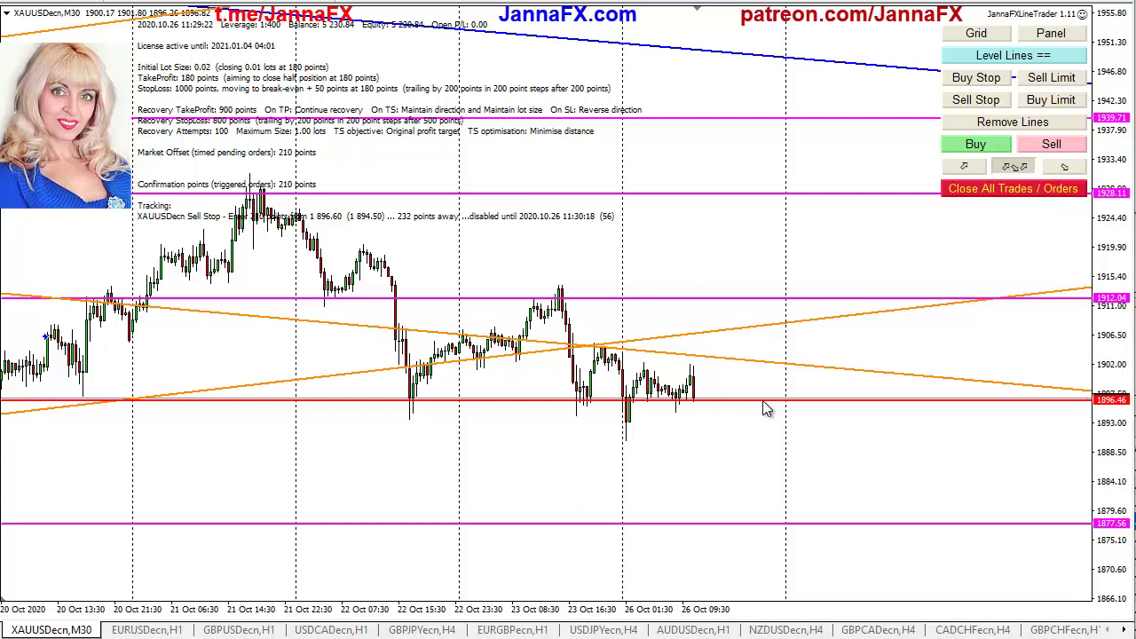
- Add a Buy Stop trend line on XAUUSD sloping down from the late 23 Oct high over the 26 Oct highs
click(994, 56)
click(974, 78)
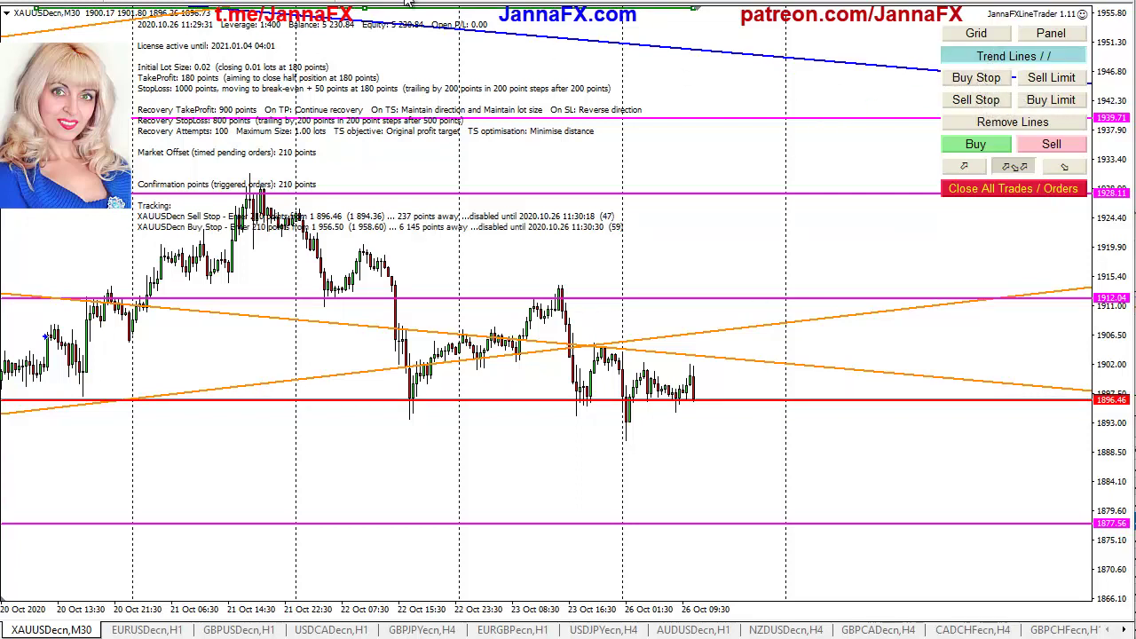
drag(371, 16, 552, 324)
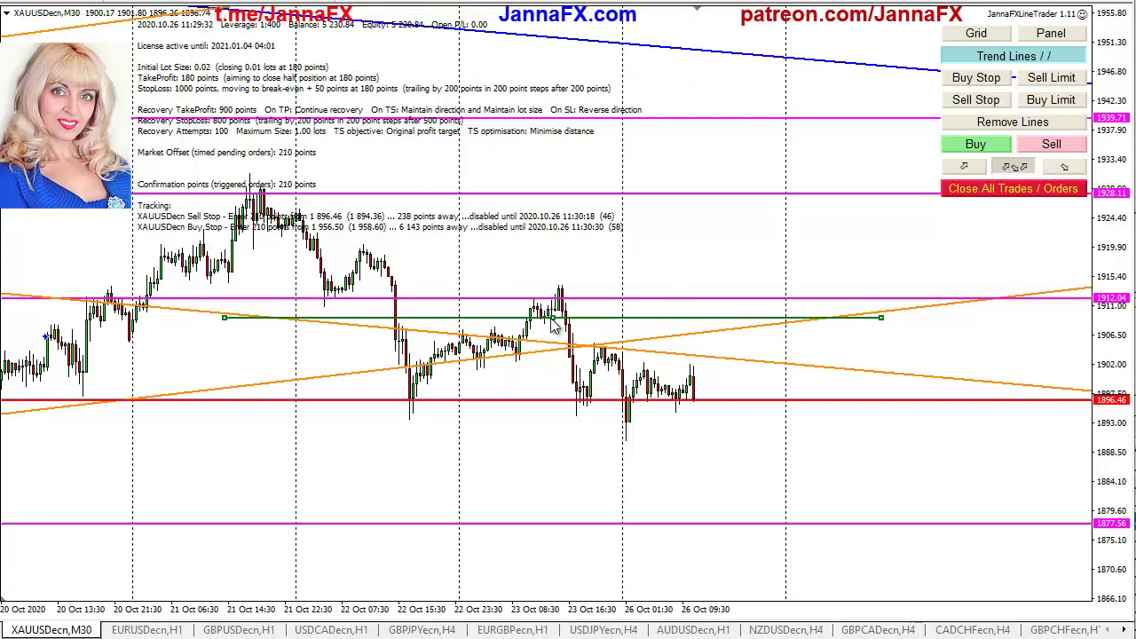
drag(223, 320, 598, 355)
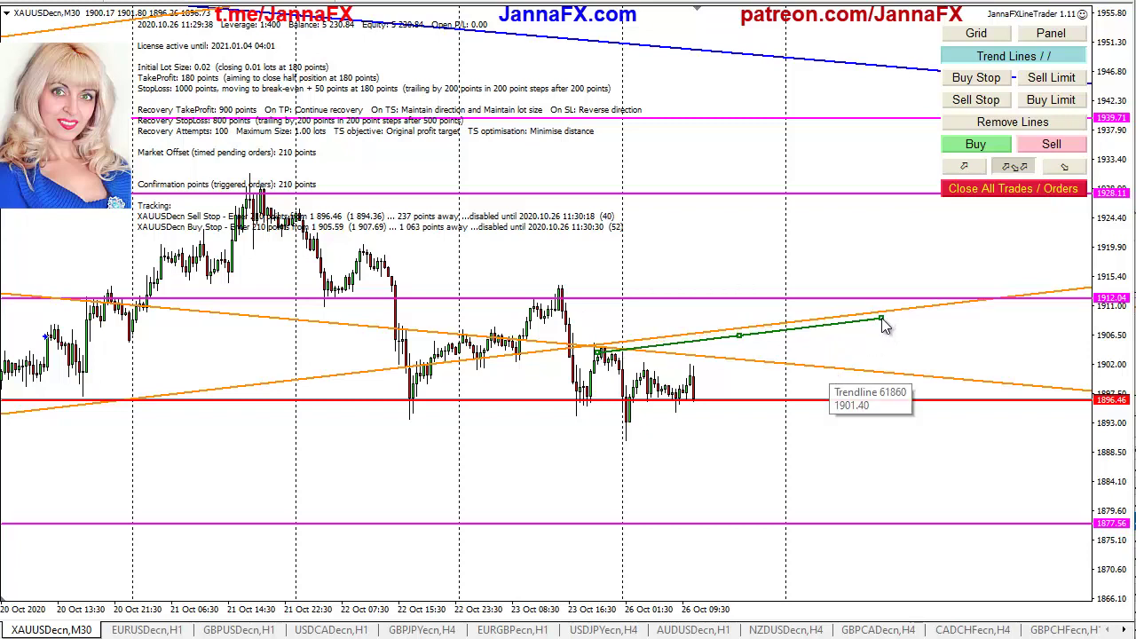
drag(880, 320, 816, 395)
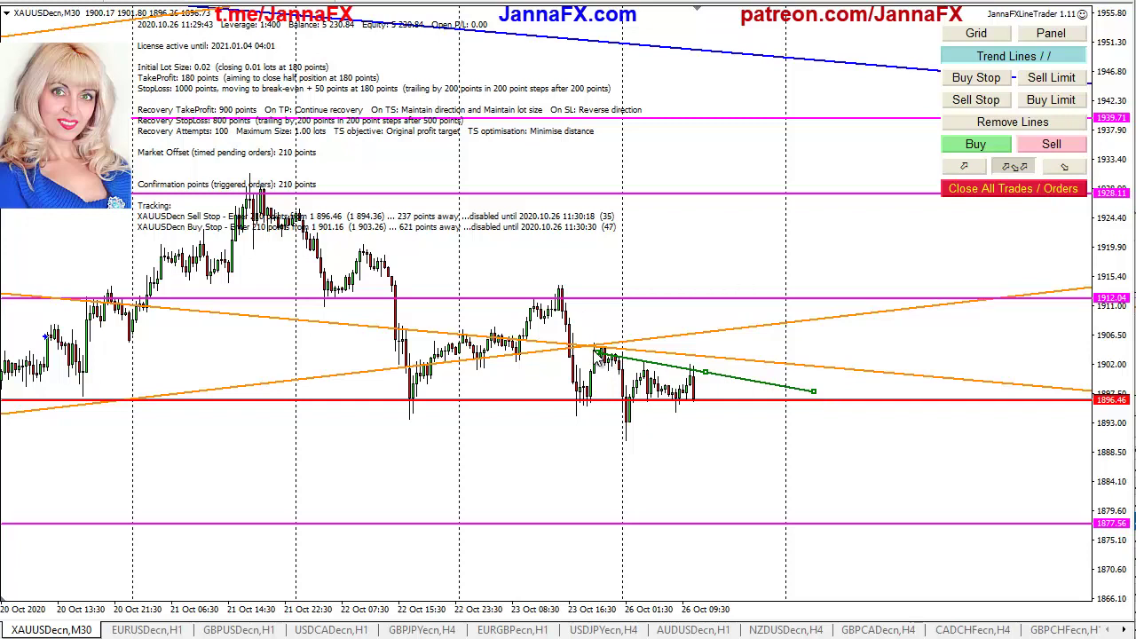
drag(599, 354, 592, 349)
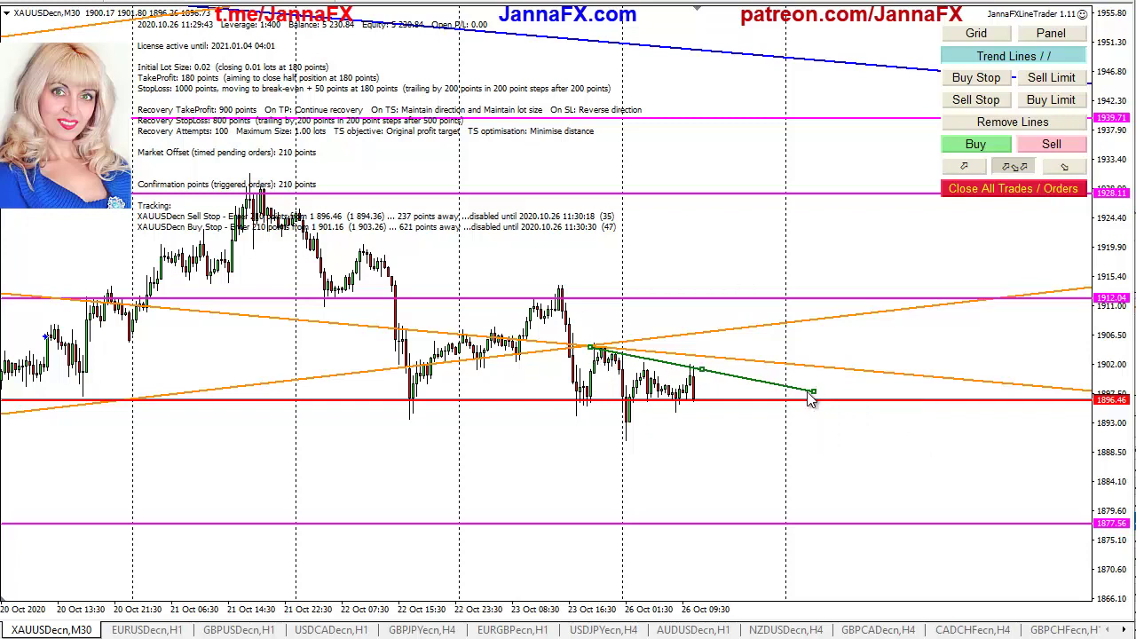
drag(812, 393, 787, 397)
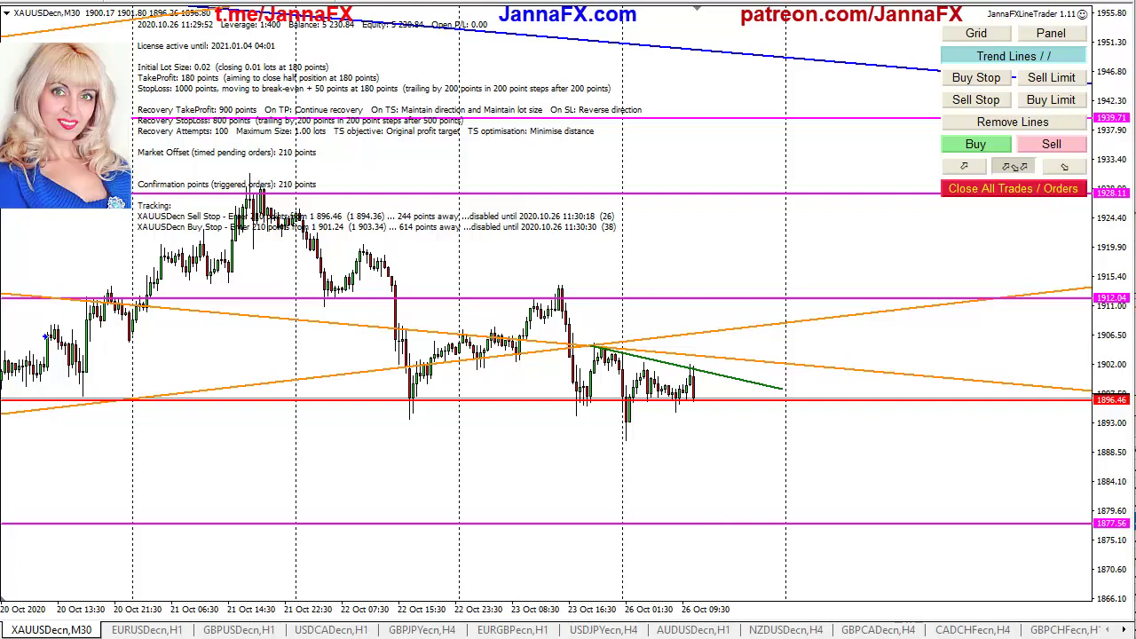
- On the GBPJPY H1 chart, place a Buy Stop level line at about 136.677 and a Sell Stop level line at about 136.398
click(422, 630)
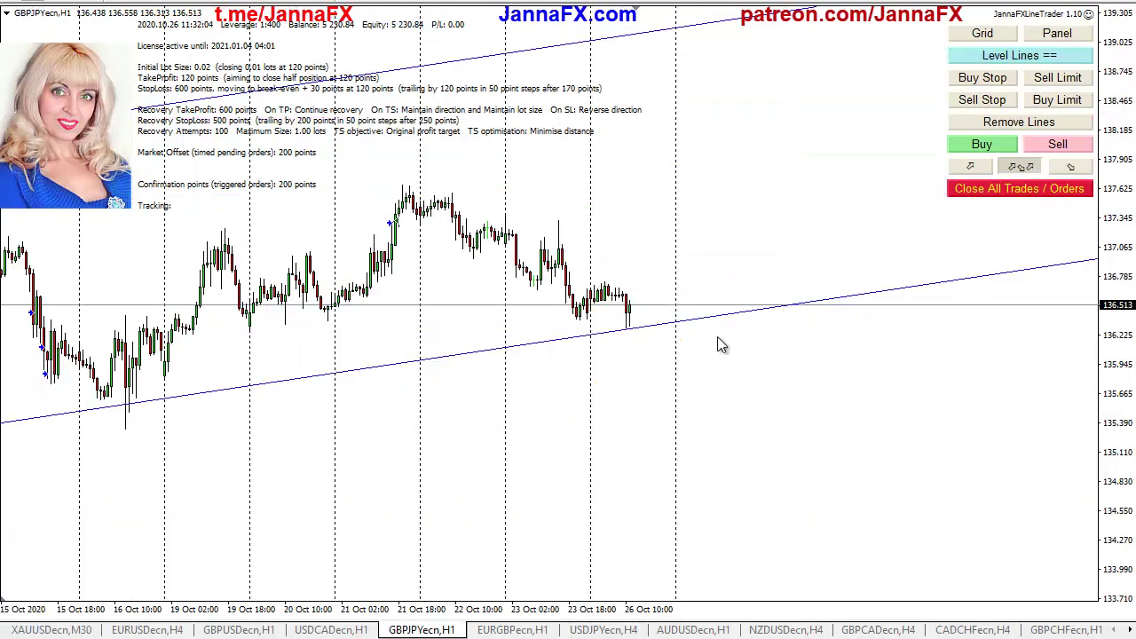
click(955, 77)
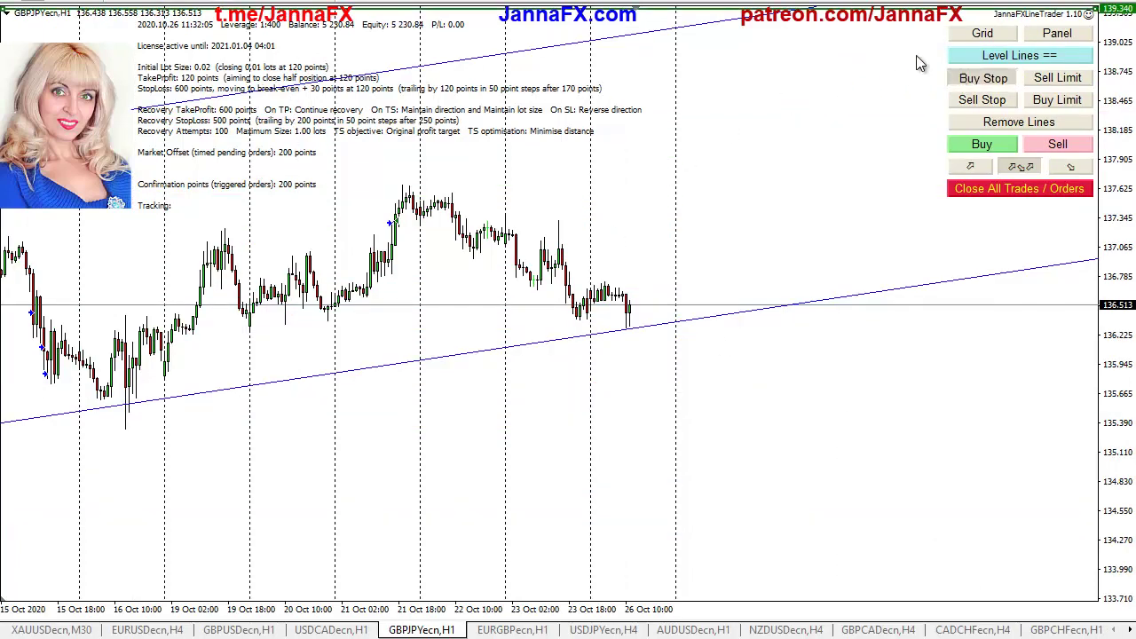
drag(861, 19, 852, 296)
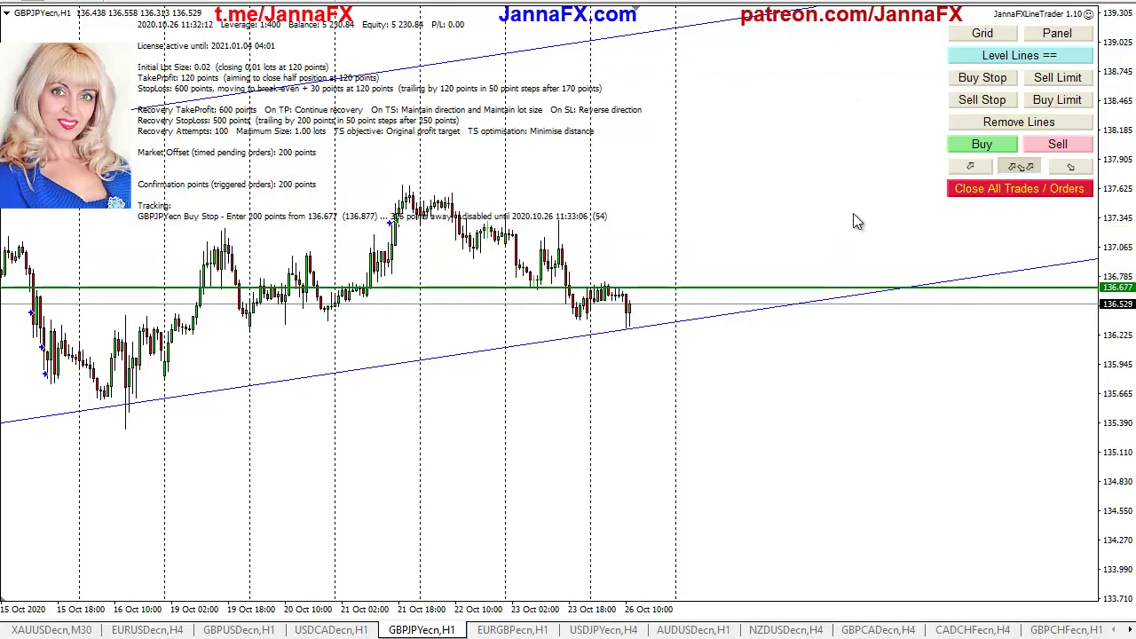
click(972, 102)
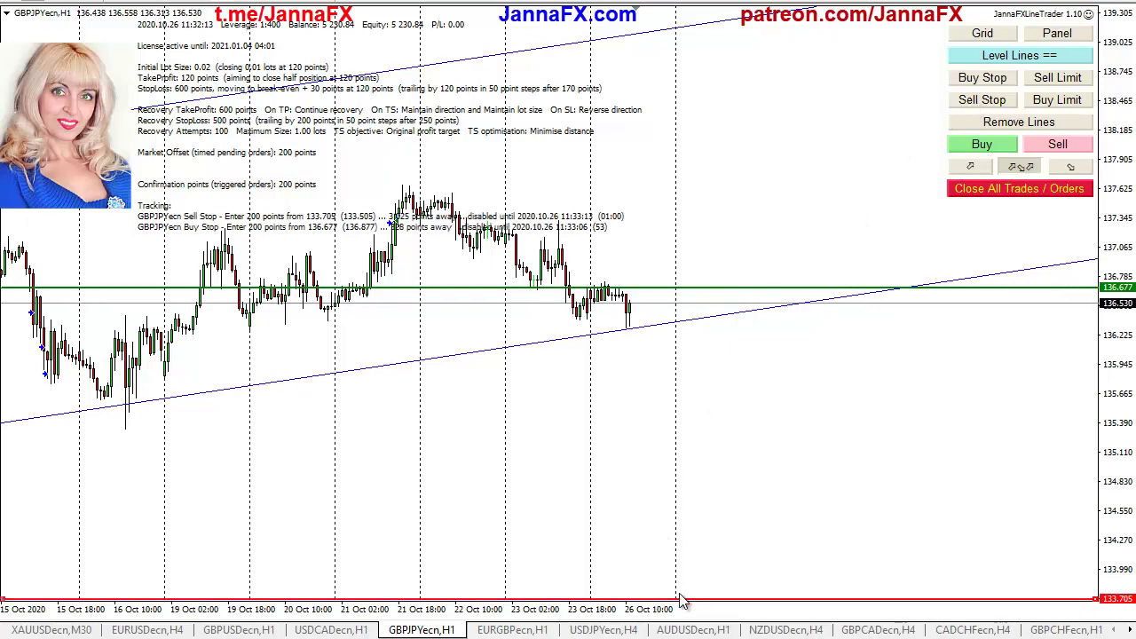
drag(686, 599, 721, 325)
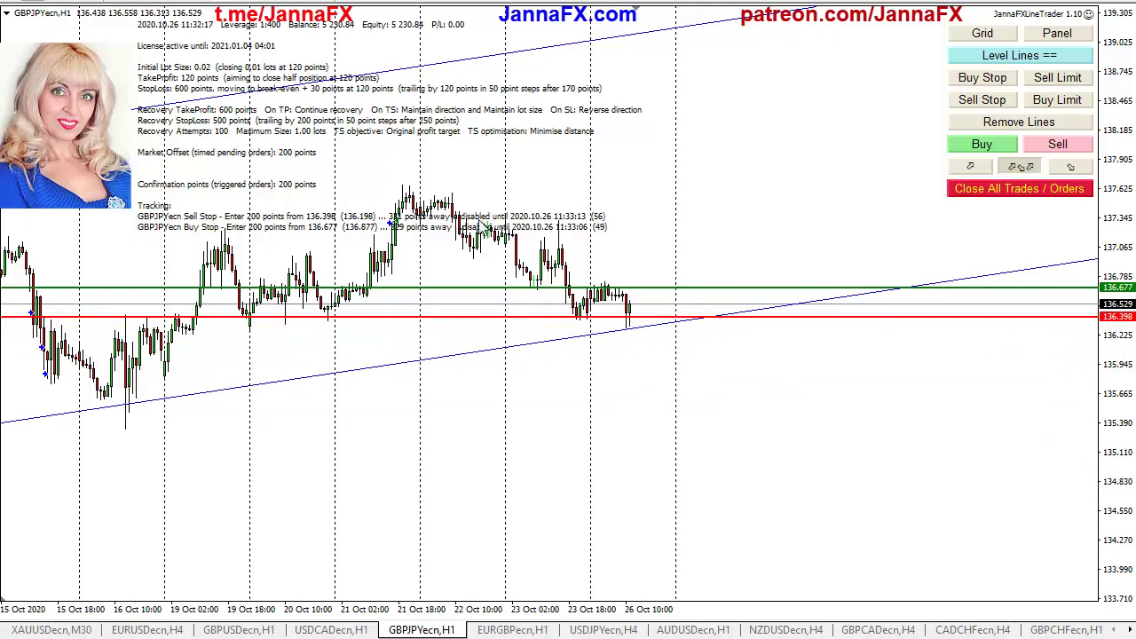
- Measure a short price distance beside the latest GBPJPY candle with the crosshair
middle_click(685, 244)
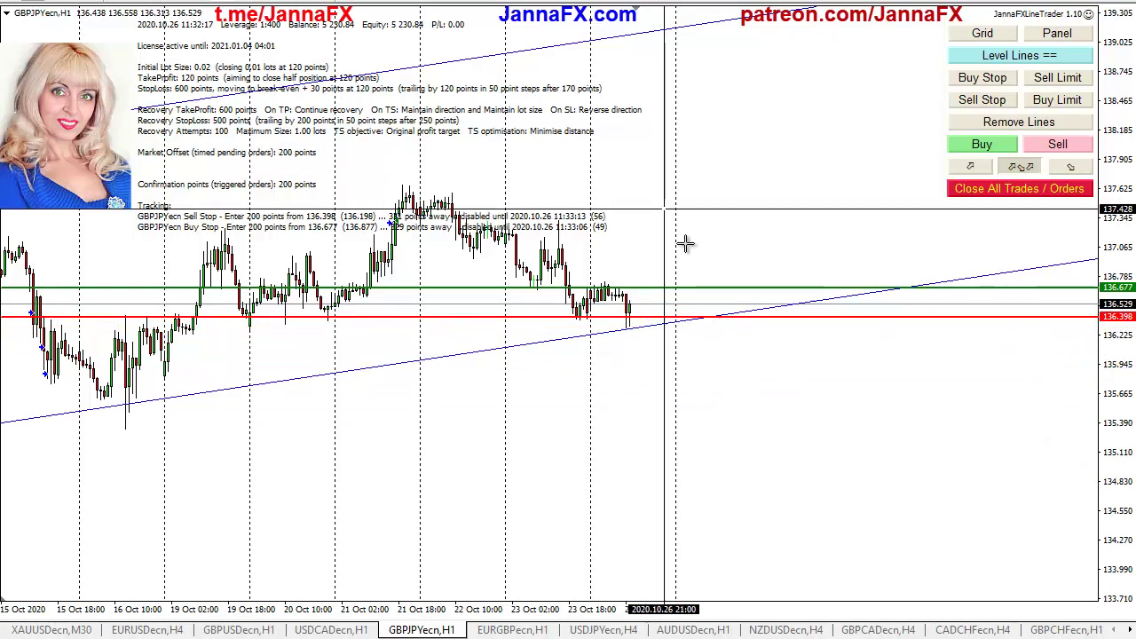
drag(641, 305, 646, 325)
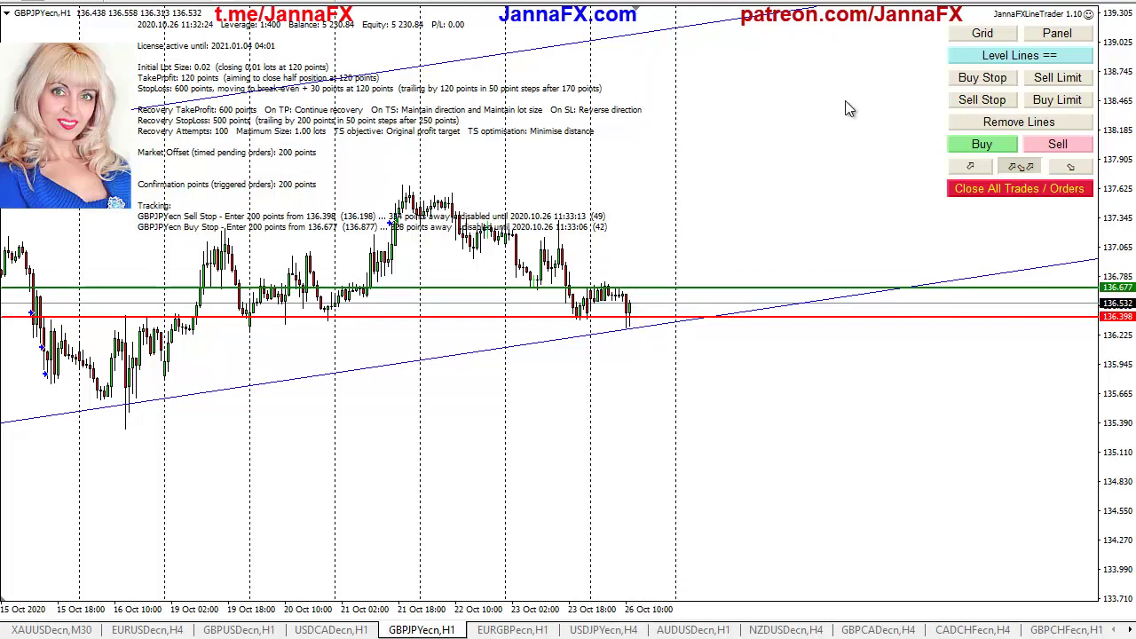
- In the expert settings for the GBPJPY chart, set both the main and the recovery Trailing Step to 100 points
click(1086, 33)
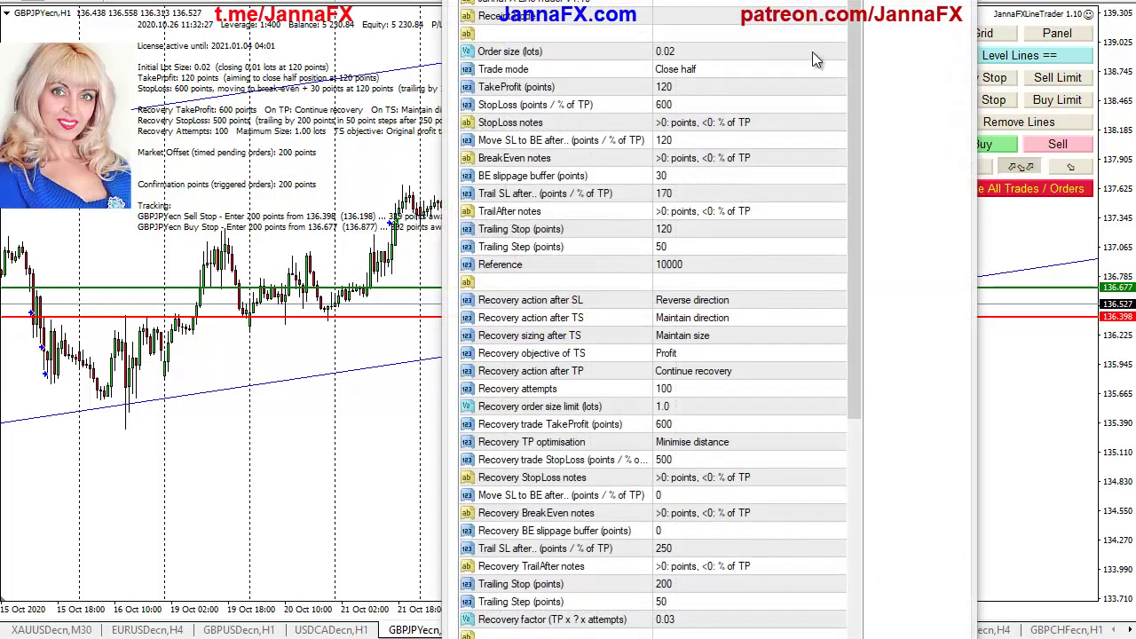
double_click(688, 249)
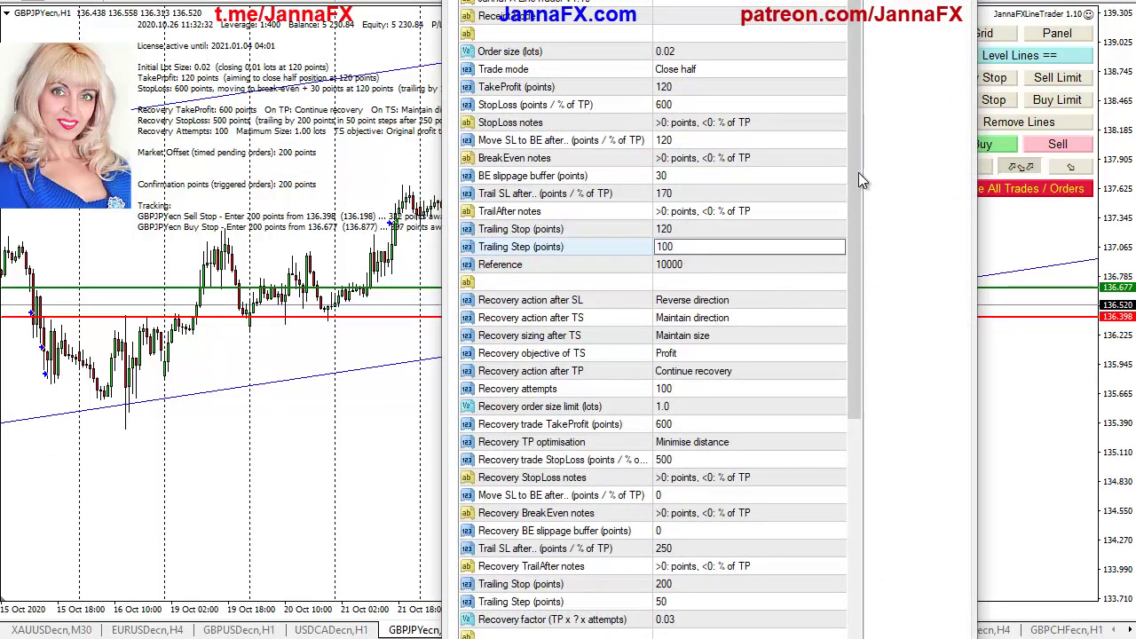
scroll(851, 311, down, 1)
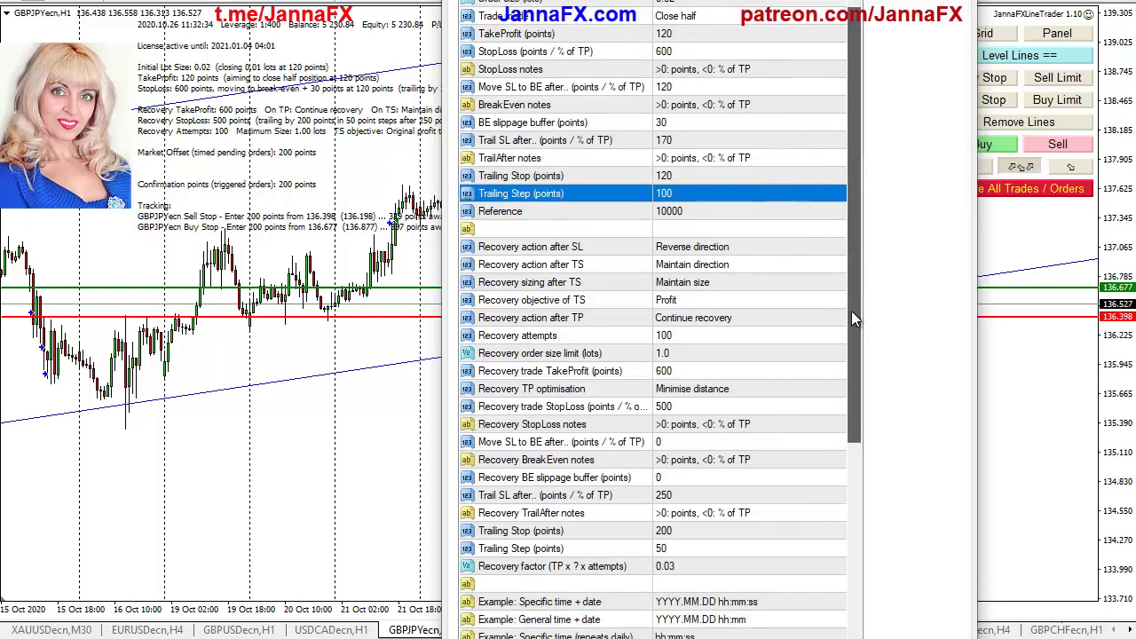
scroll(851, 302, up, 1)
drag(852, 288, 852, 493)
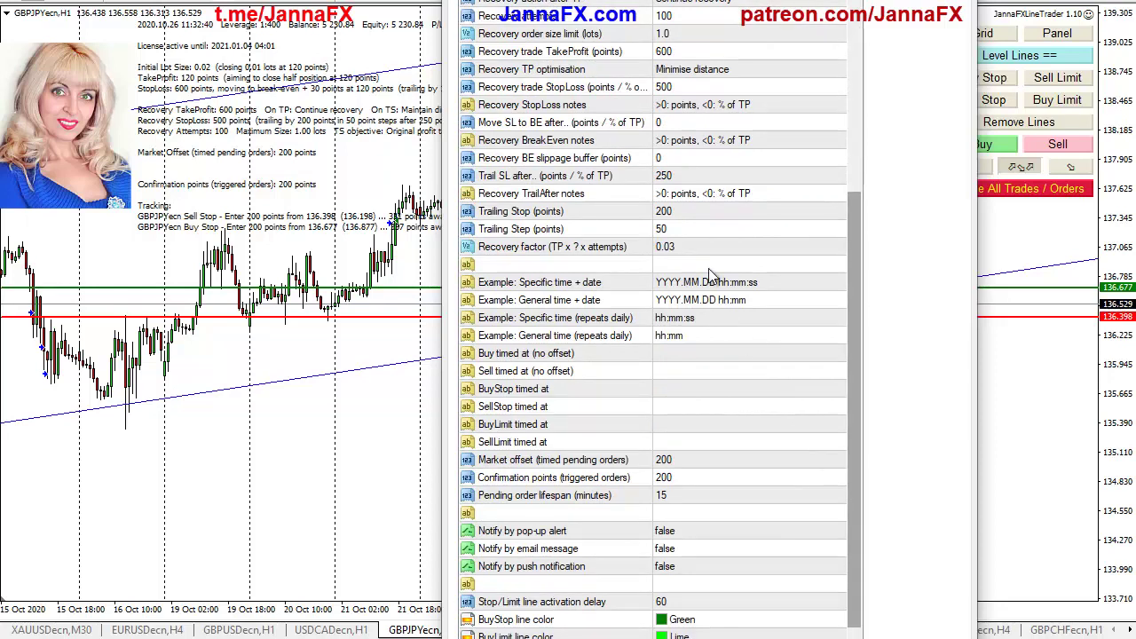
click(688, 229)
click(688, 229)
text(100)
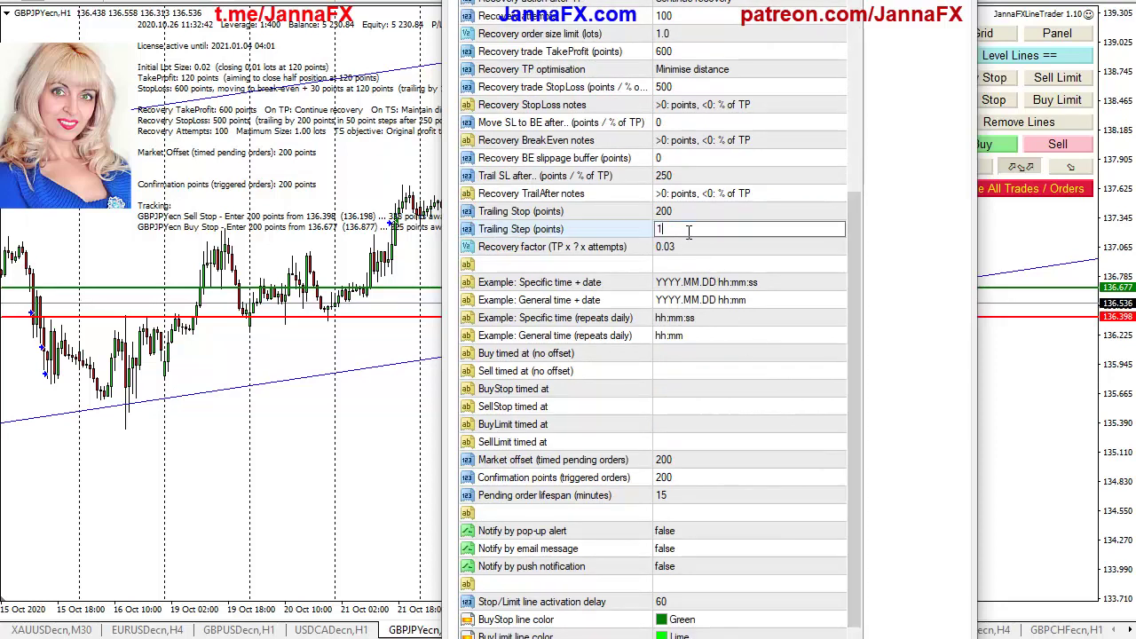
- Set the market offset and the confirmation points to 210 each and apply the GBPJPY expert settings
click(681, 458)
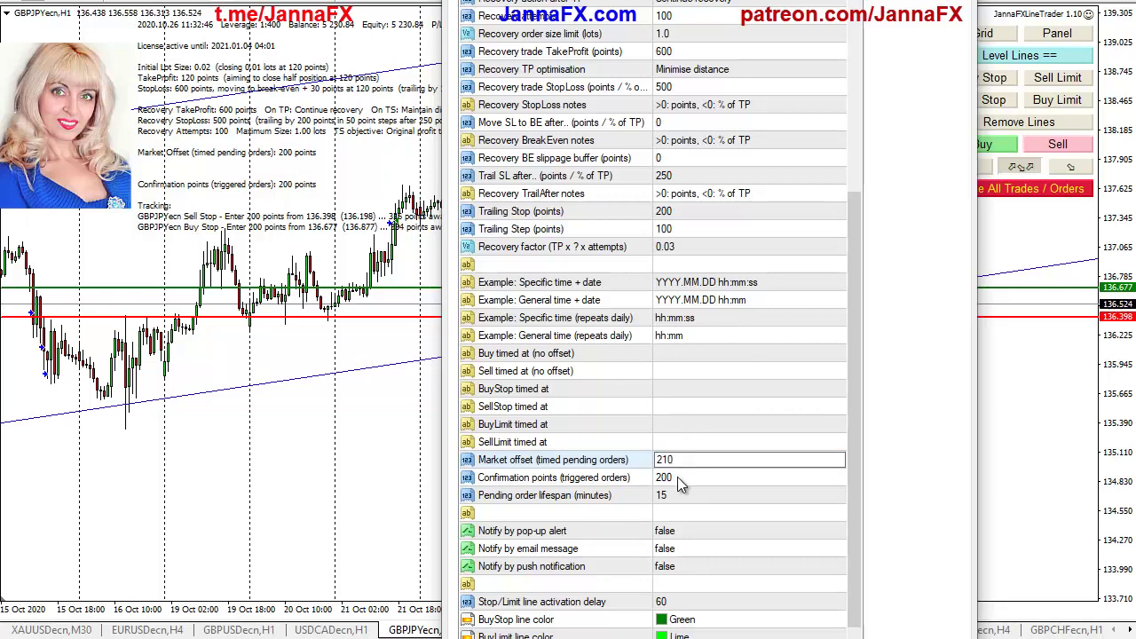
click(679, 477)
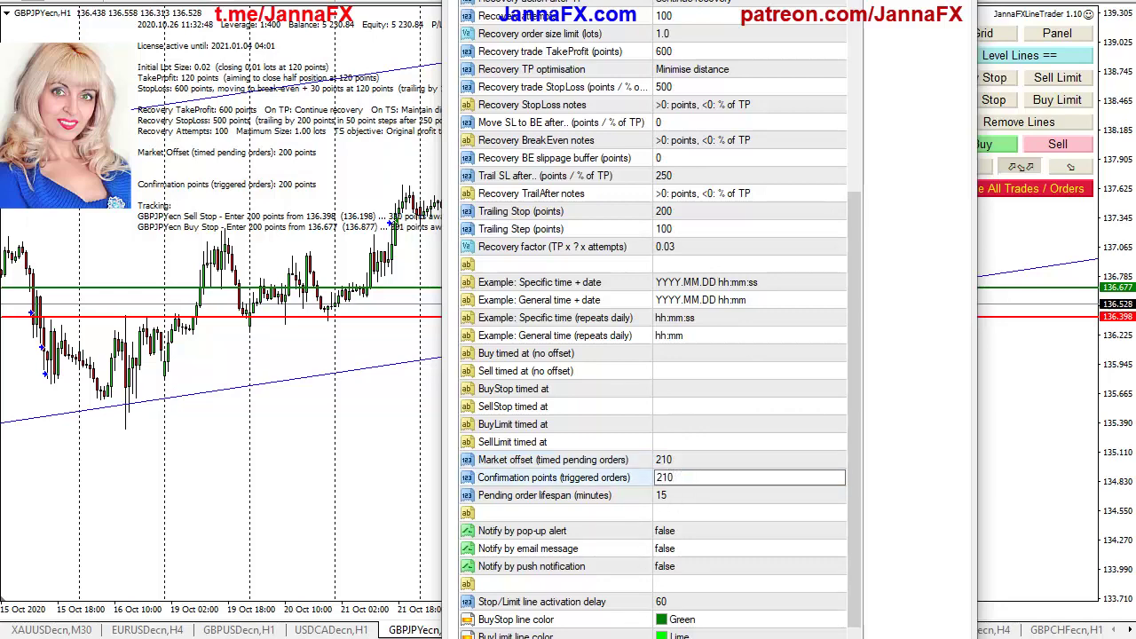
text(210)
key(Return)
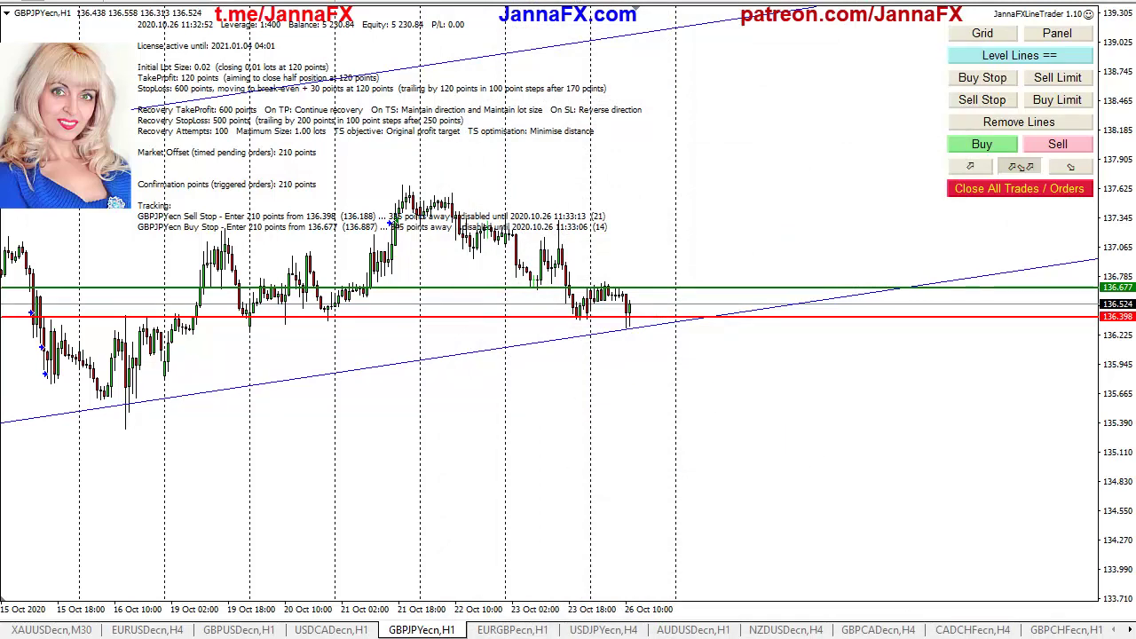
- On the EURGBP H1 chart, place a Sell Stop level line at about 0.90714, just below the current price
key(ctrl+F6)
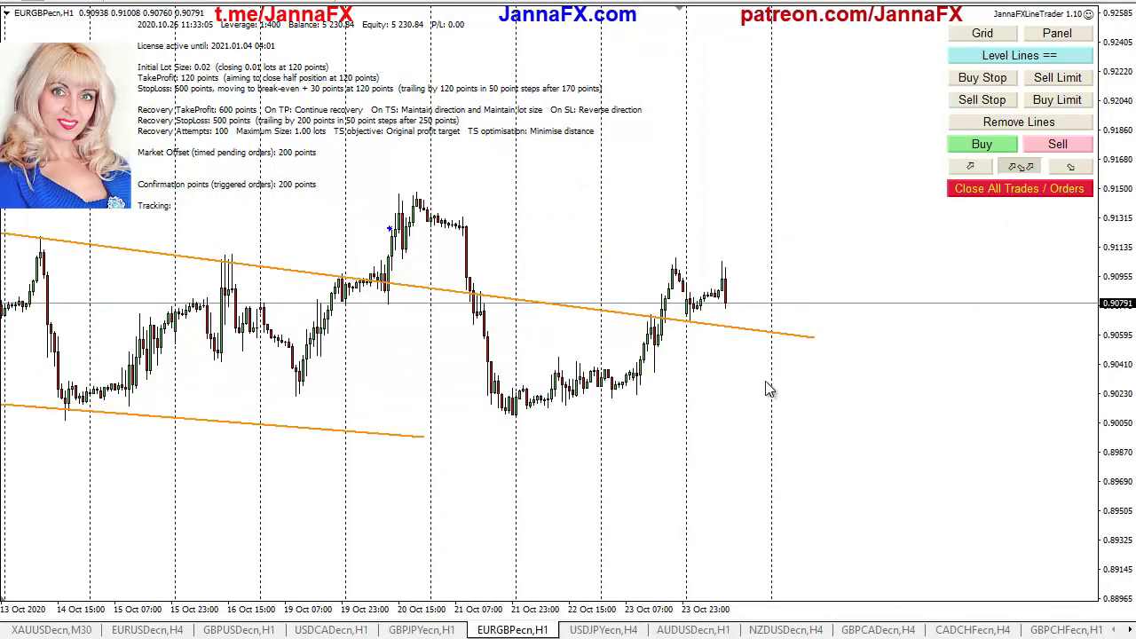
click(976, 100)
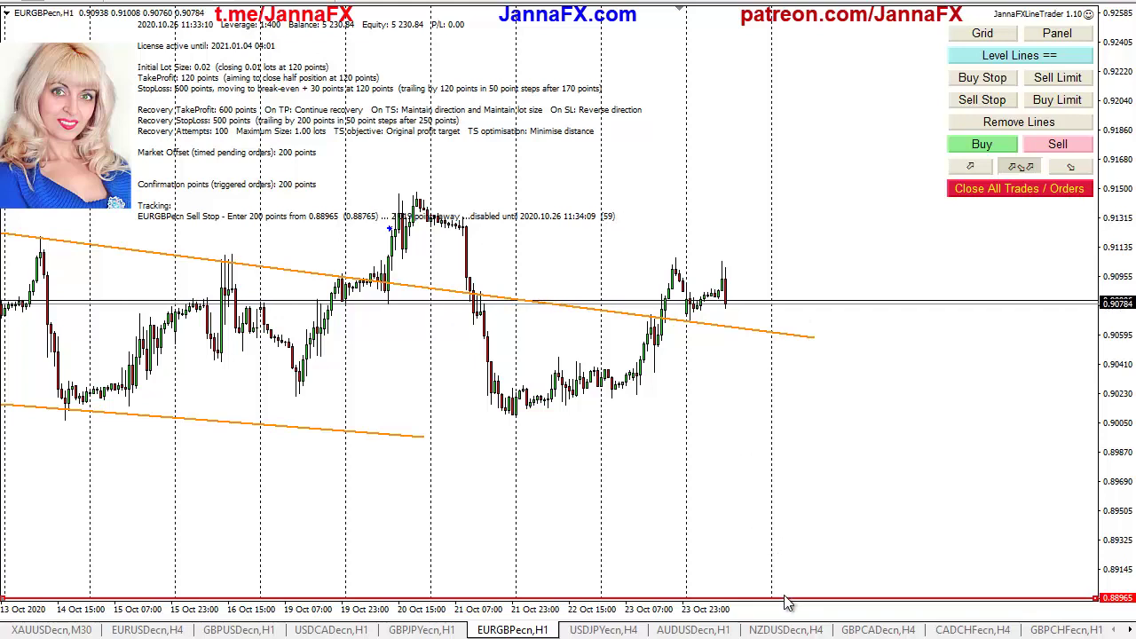
drag(788, 598, 825, 315)
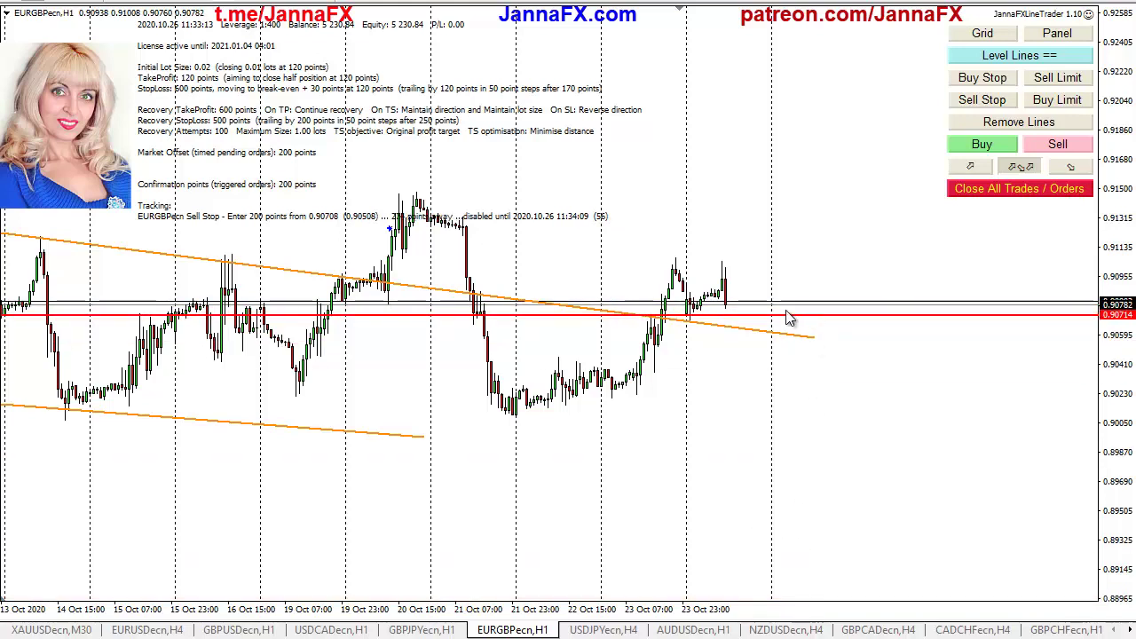
- Measure the price distance downwards from the latest EURGBP high with the crosshair
middle_click(317, 190)
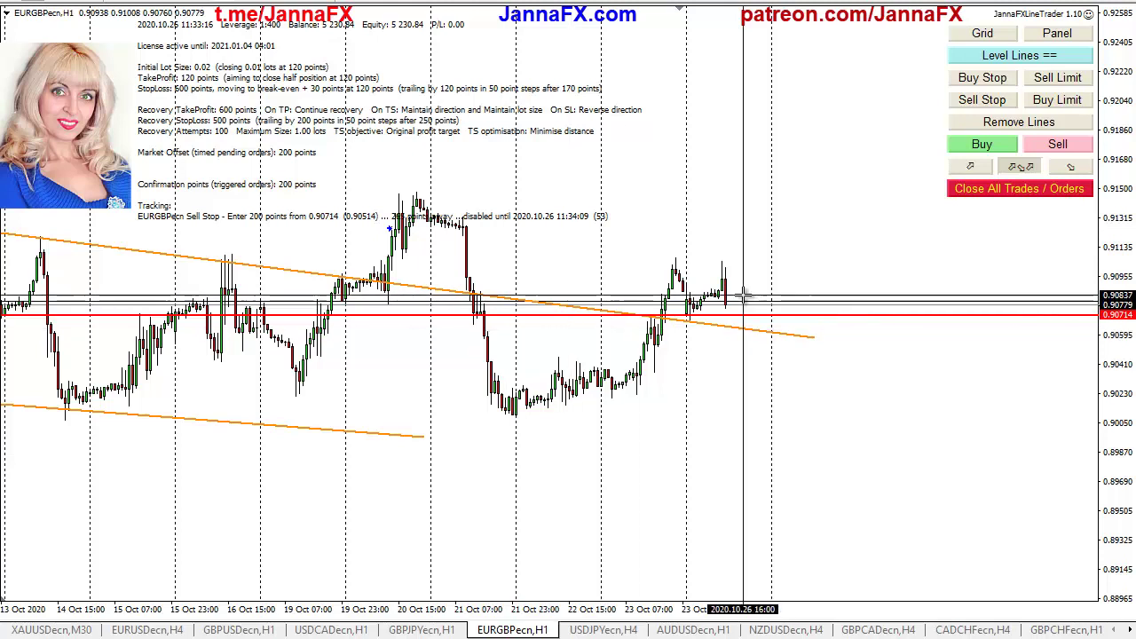
drag(733, 262, 736, 378)
middle_click(710, 311)
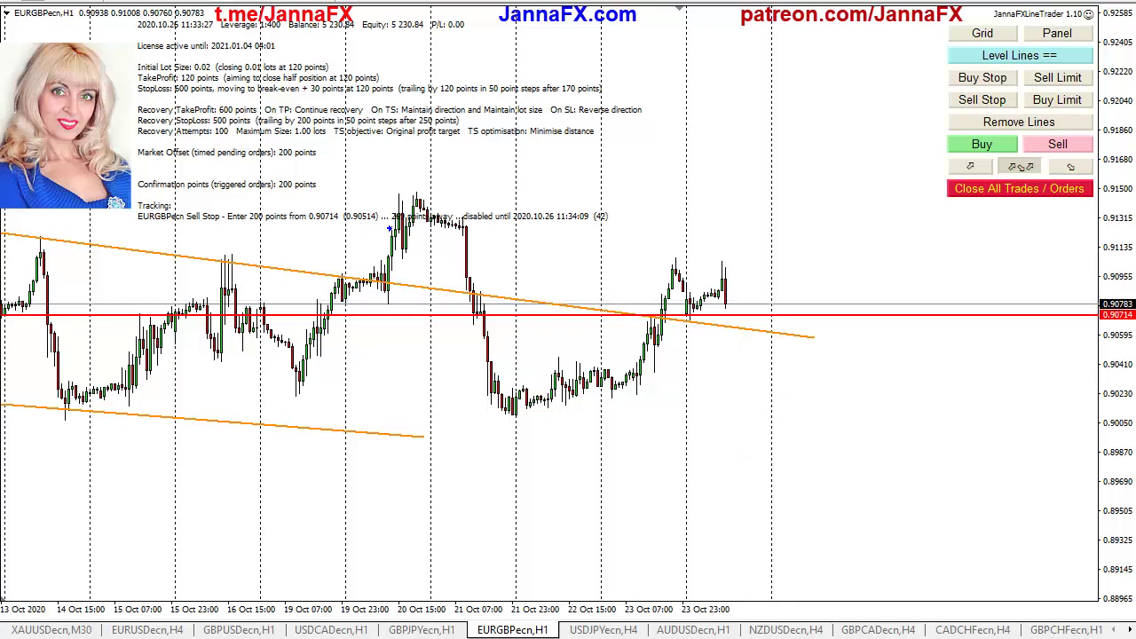
- On the USDJPY H1 chart, add a Sell Stop trend line rising from the 21 Oct low along the lows to 26 Oct
key(ctrl+Tab)
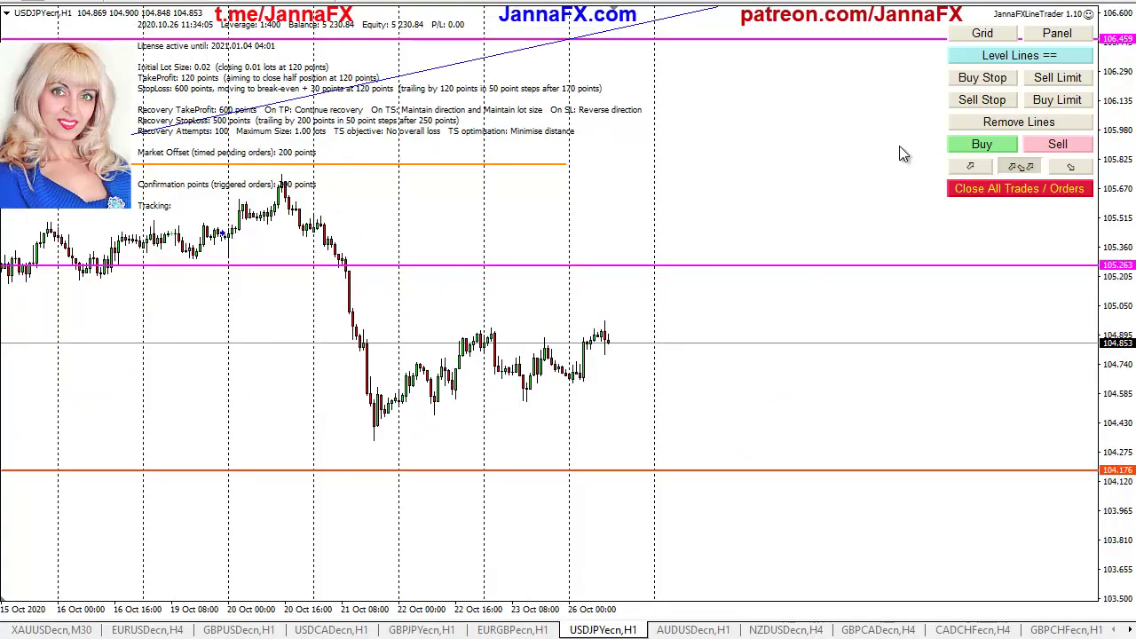
click(993, 59)
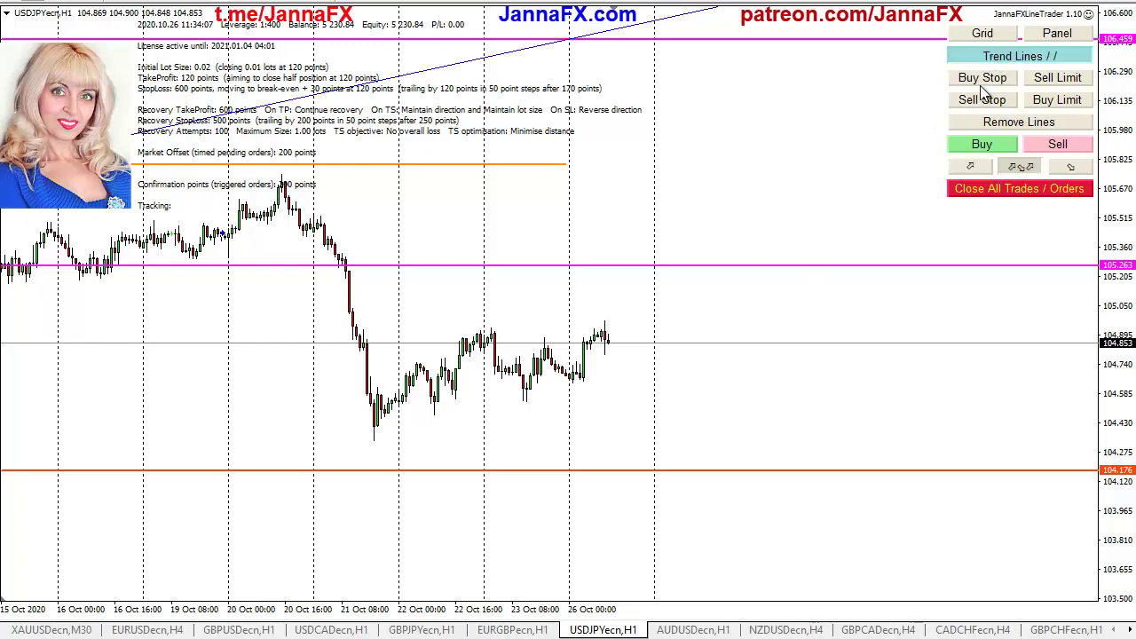
click(981, 102)
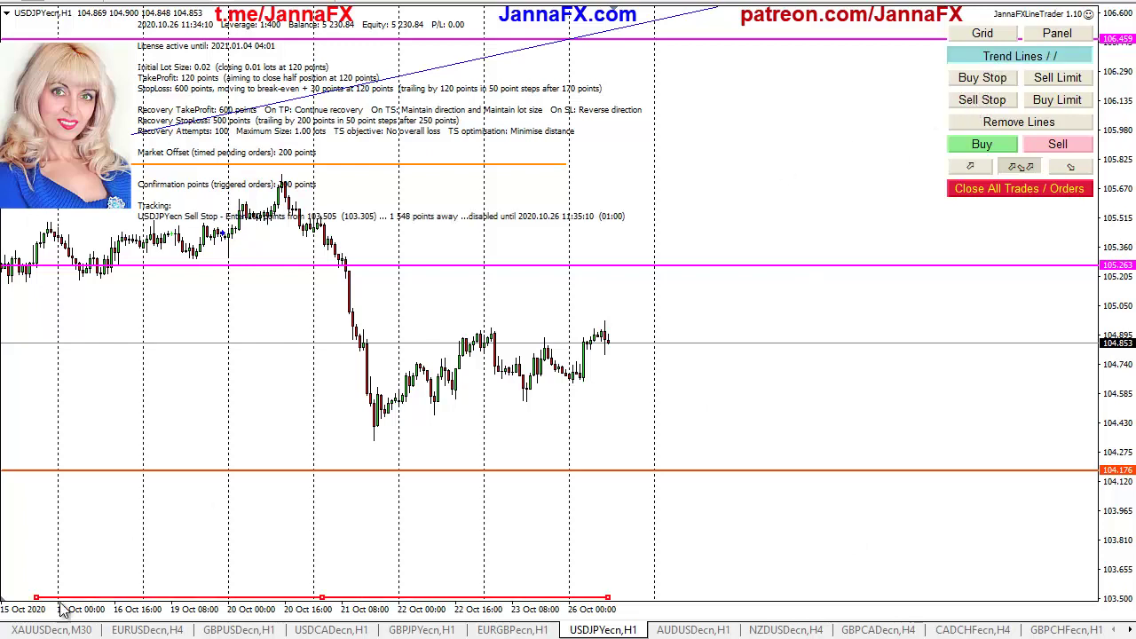
drag(37, 596, 391, 430)
drag(607, 595, 662, 365)
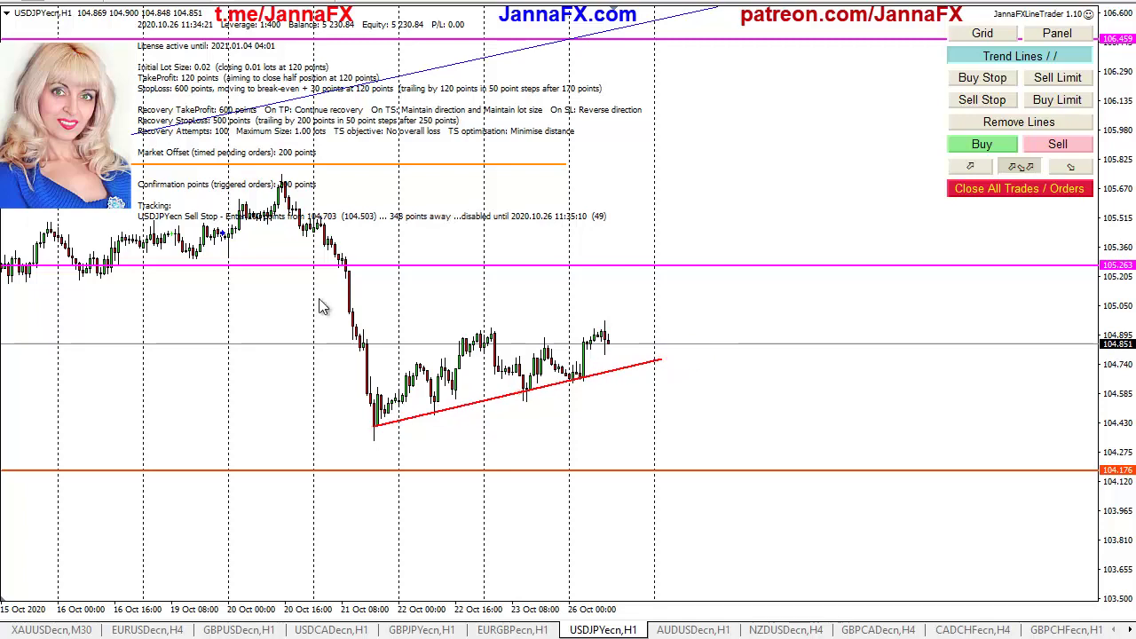
- Measure the distance from the latest USDJPY highs up towards the 105.263 level line with the crosshair
drag(324, 236, 312, 298)
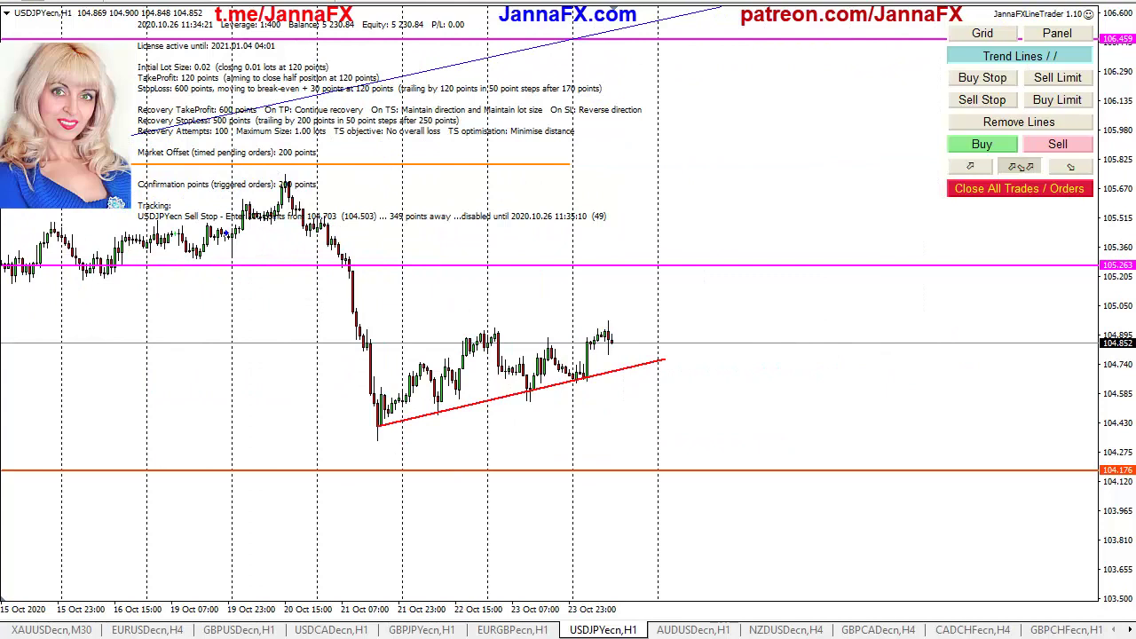
middle_click(438, 253)
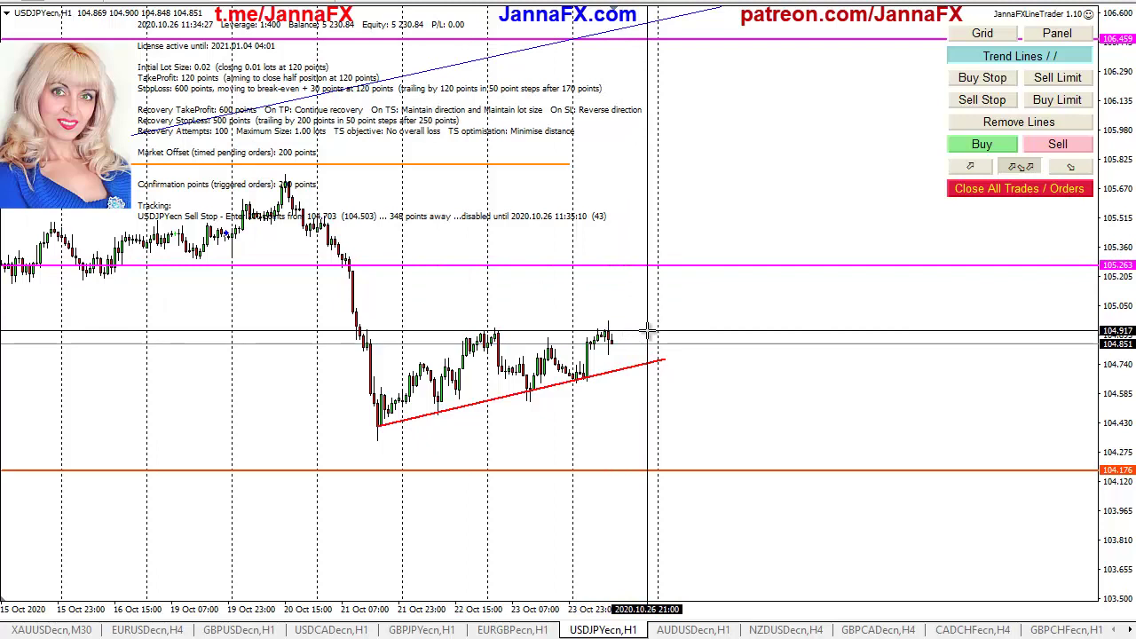
drag(647, 332, 648, 270)
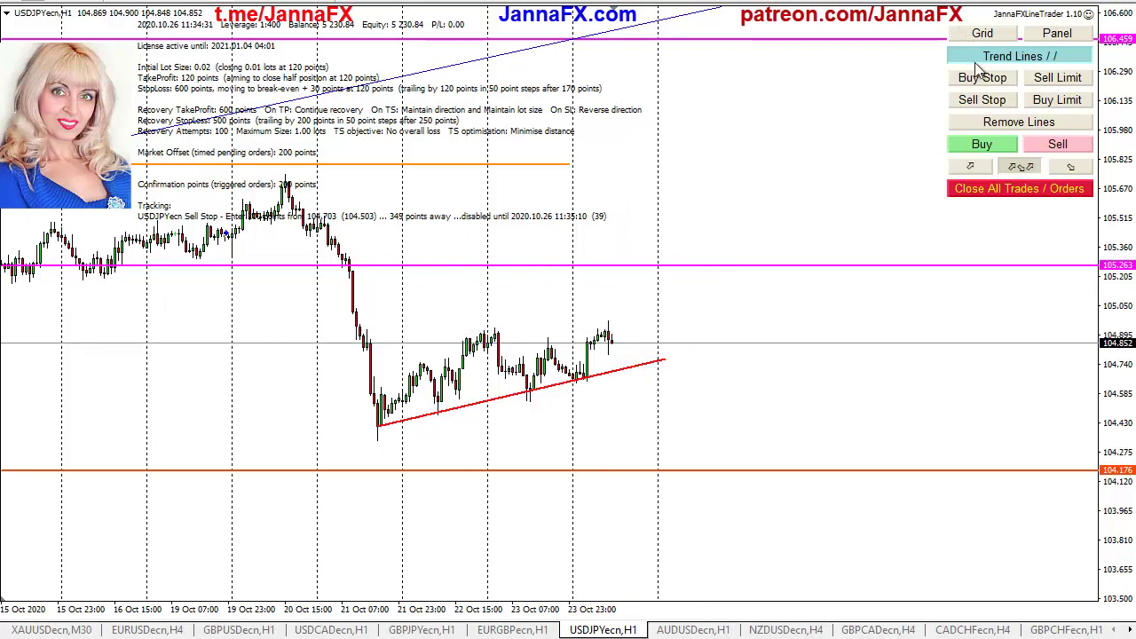
- Switch back to level lines and place a Buy Stop level line on USDJPY above the current price
click(983, 58)
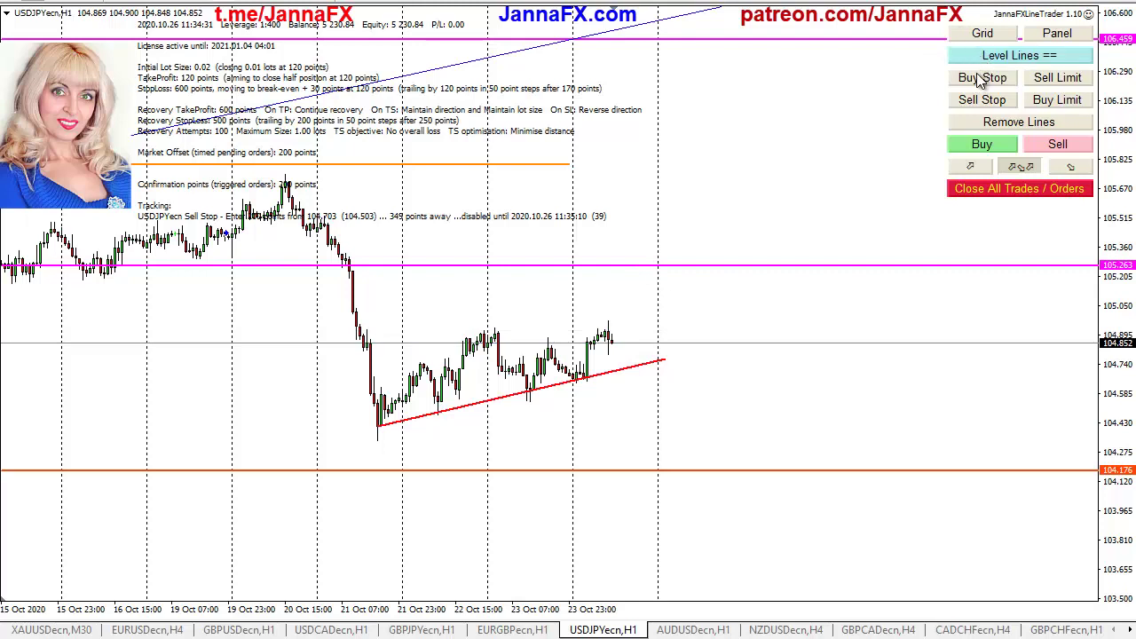
click(983, 78)
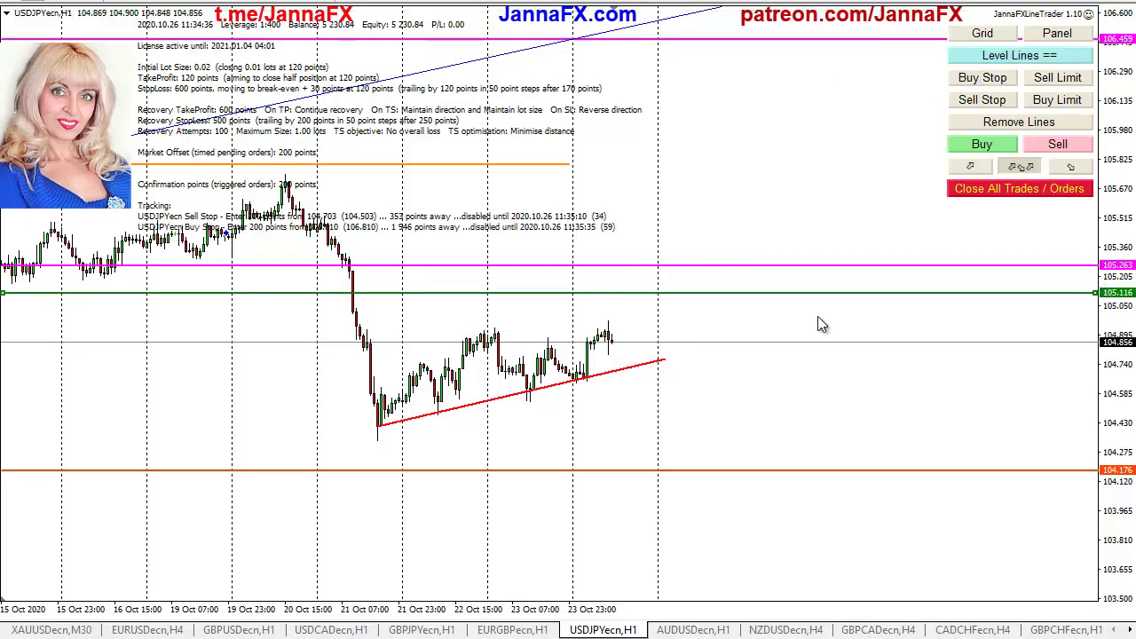
drag(817, 348, 823, 339)
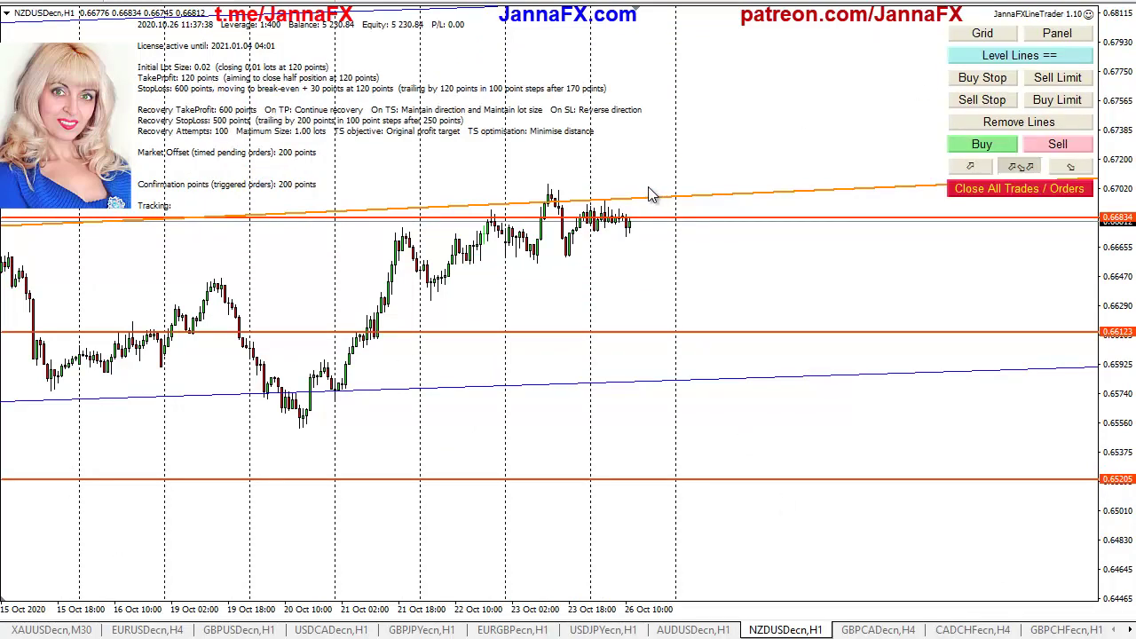
- On the NZDUSD H1 chart, place a Buy Stop level line at about 0.66941 and a Sell Stop level line at about 0.66720
click(972, 80)
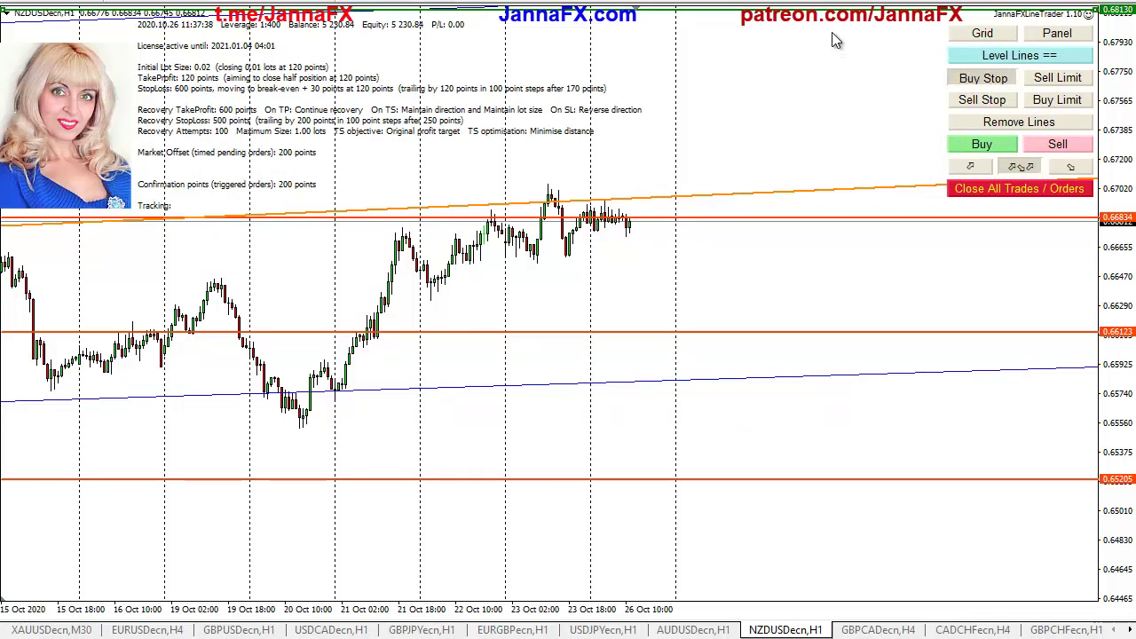
mouse_move(799, 217)
mouse_down()
mouse_move(800, 195)
mouse_move(802, 210)
mouse_up()
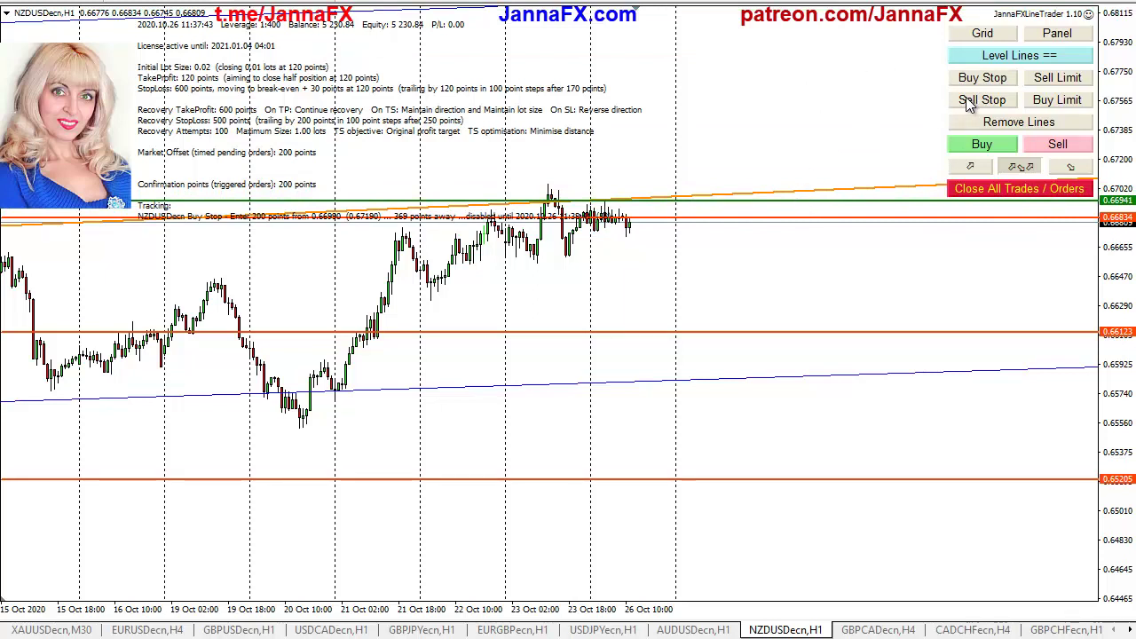
click(970, 102)
drag(609, 599, 700, 238)
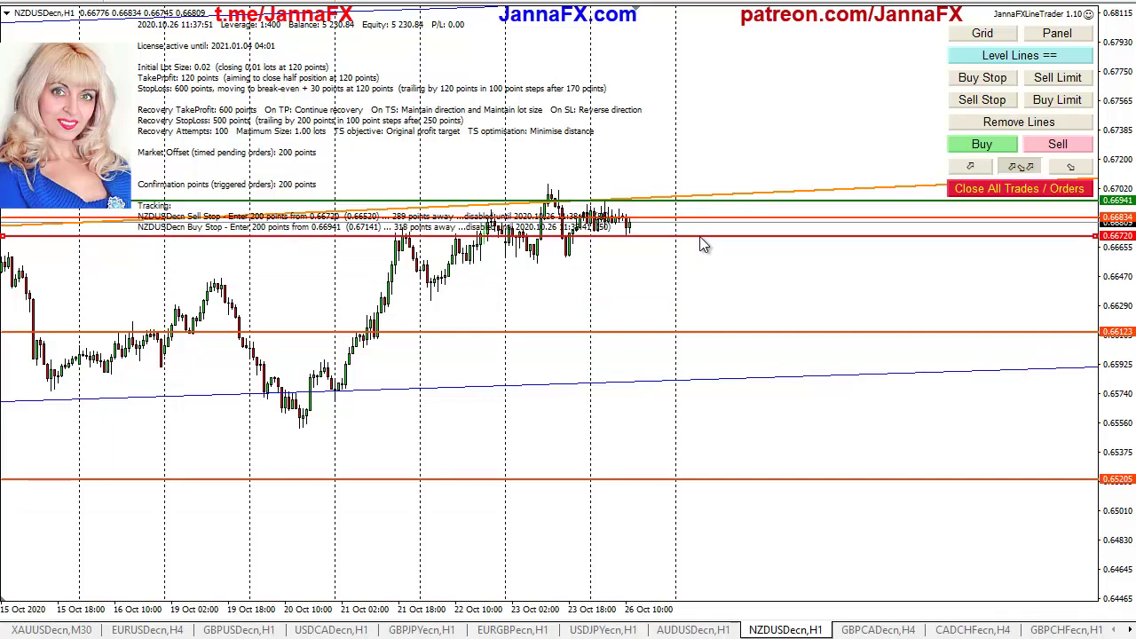
- Check the price range beside the latest NZDUSD candles and the Buy Stop line with the crosshair
drag(581, 299, 759, 310)
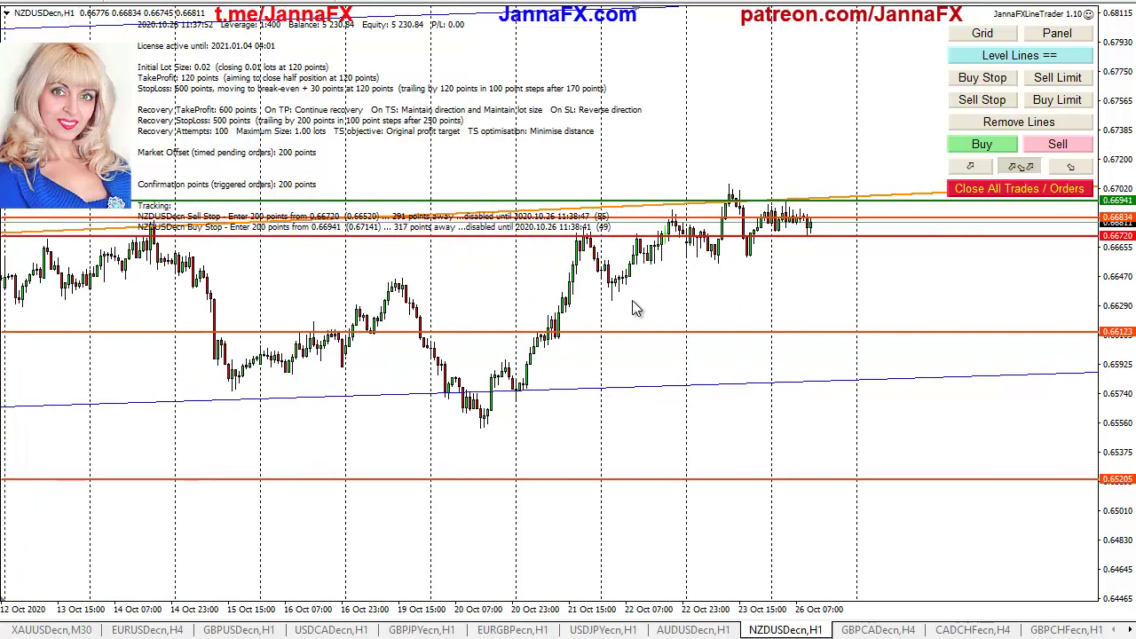
middle_click(760, 222)
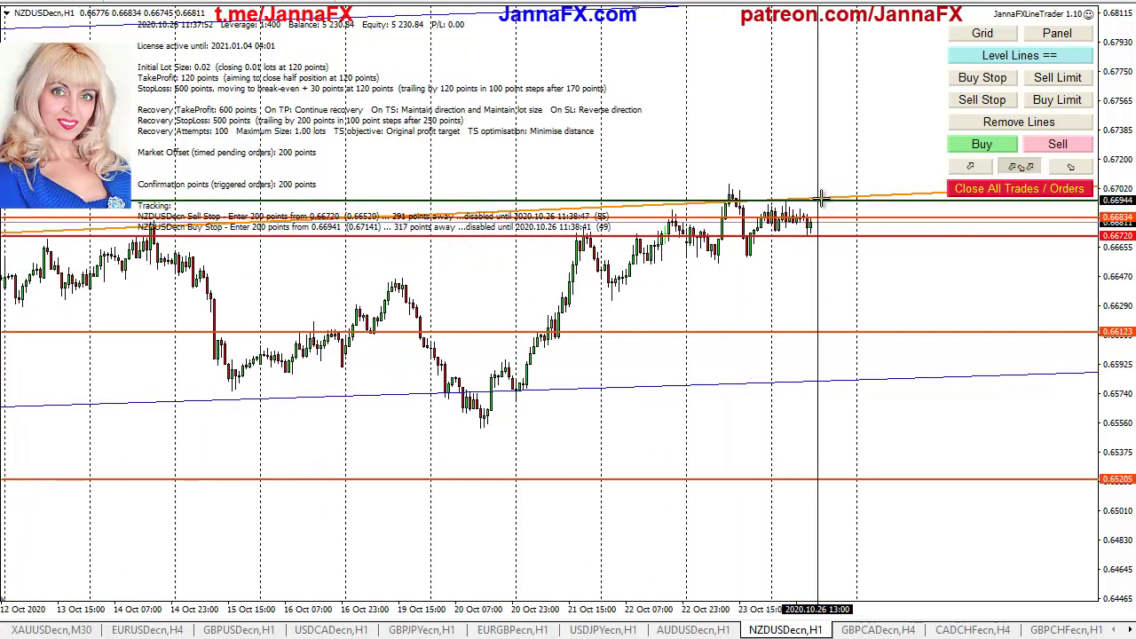
middle_click(838, 245)
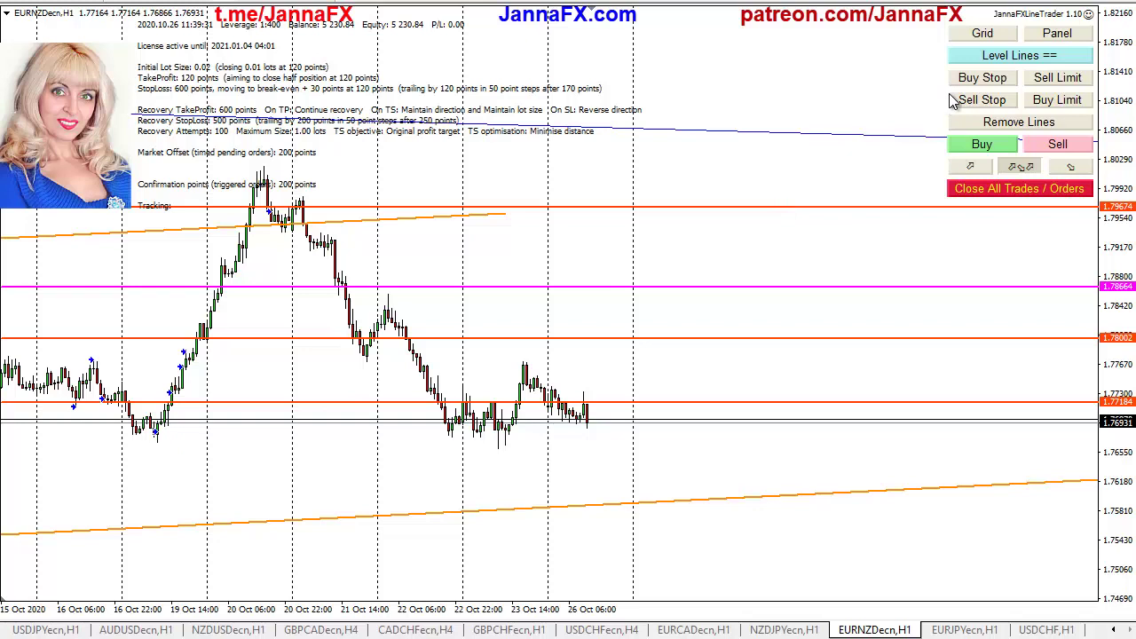
- On the EURNZD H1 chart, add a Sell Stop trend line rising slightly from the 22 Oct low to just under the latest candle
click(1007, 57)
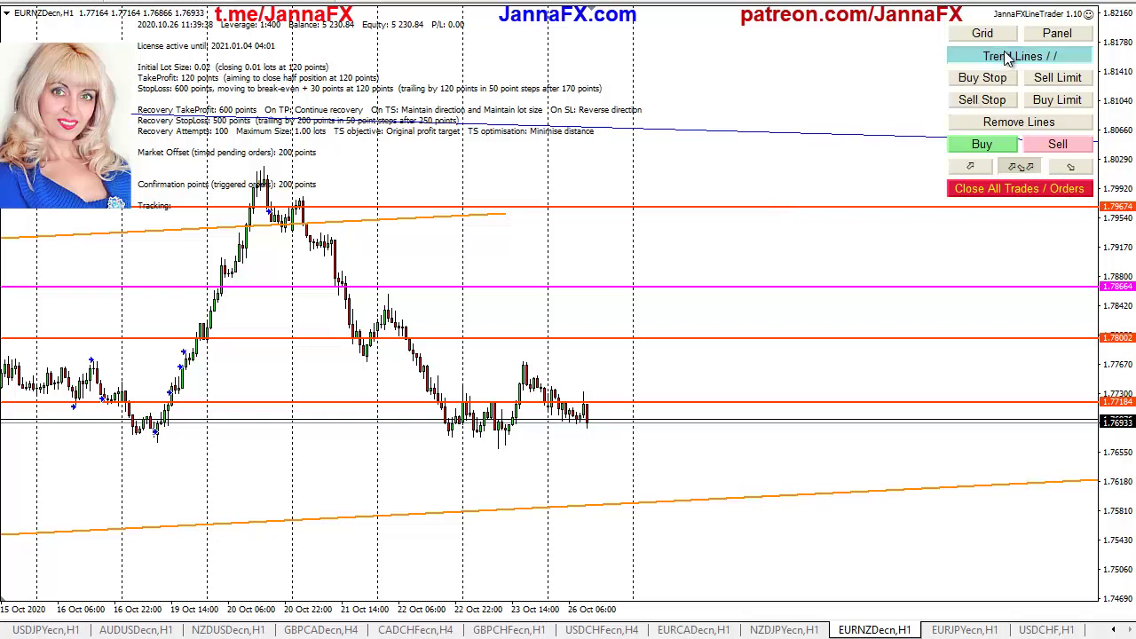
click(976, 102)
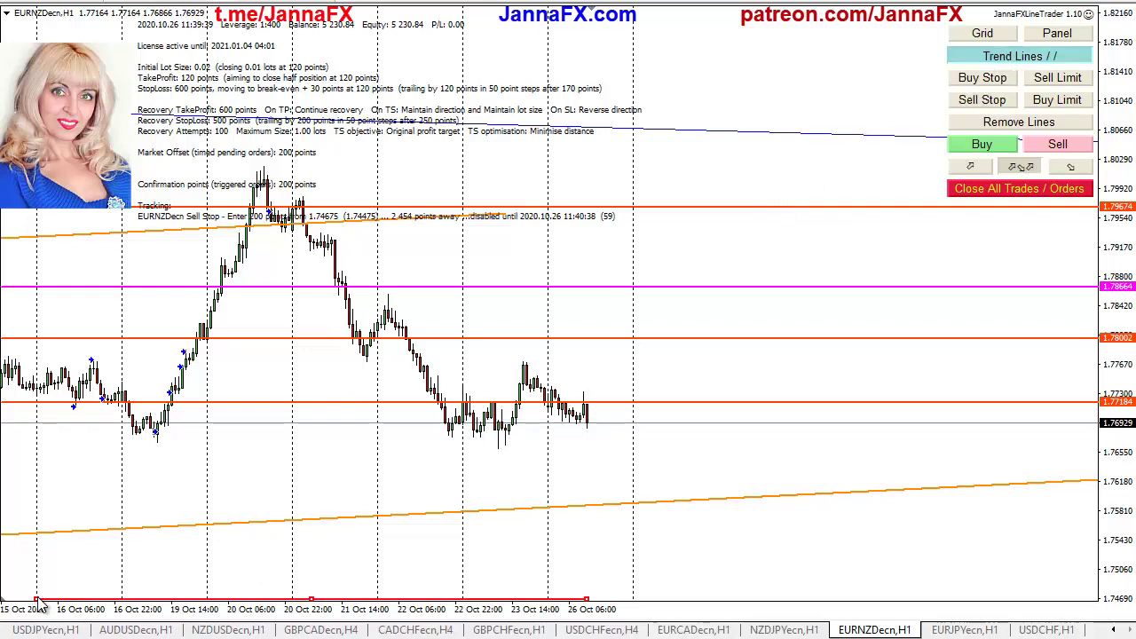
drag(39, 604, 452, 438)
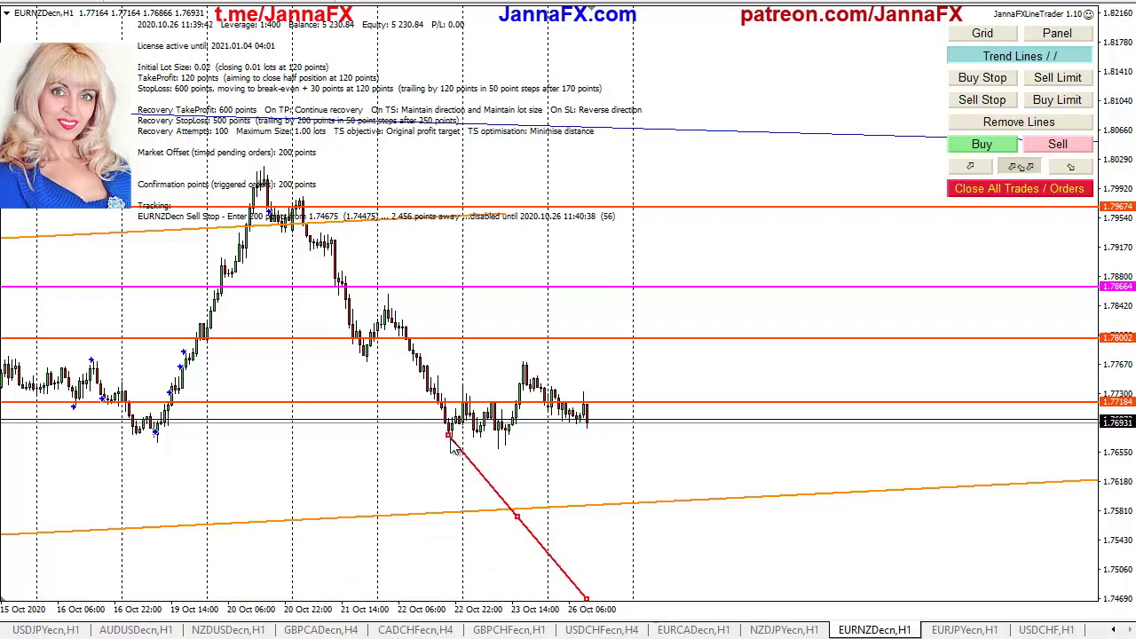
drag(586, 598, 636, 430)
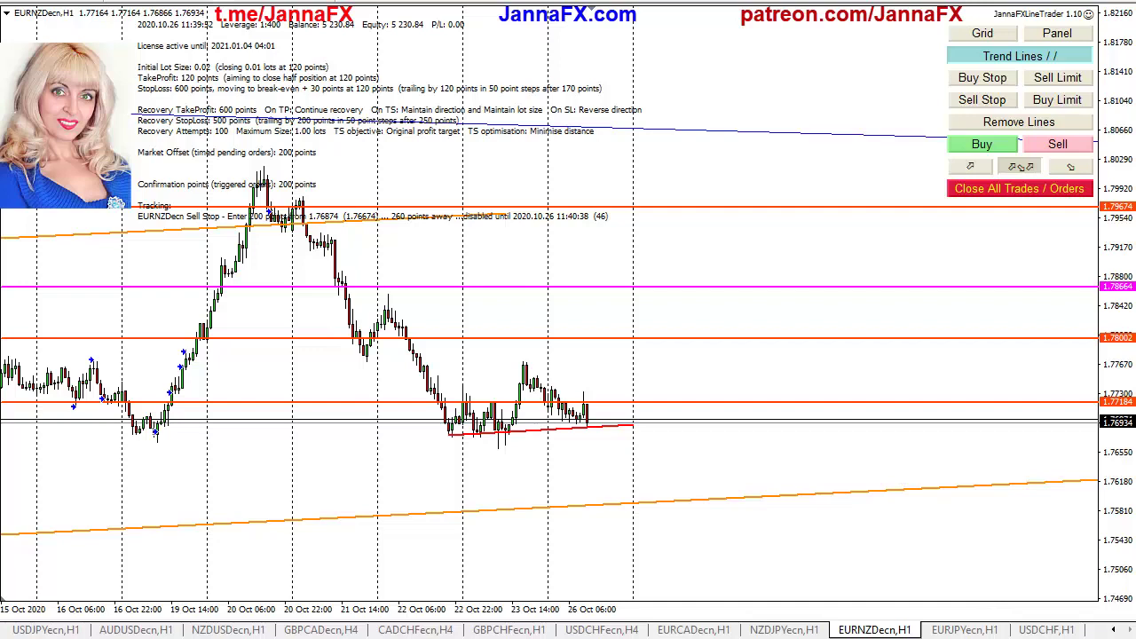
- On the EURJPY H1 chart, place a Buy Stop level line at about 124.192, along the latest highs
key(ctrl+Tab)
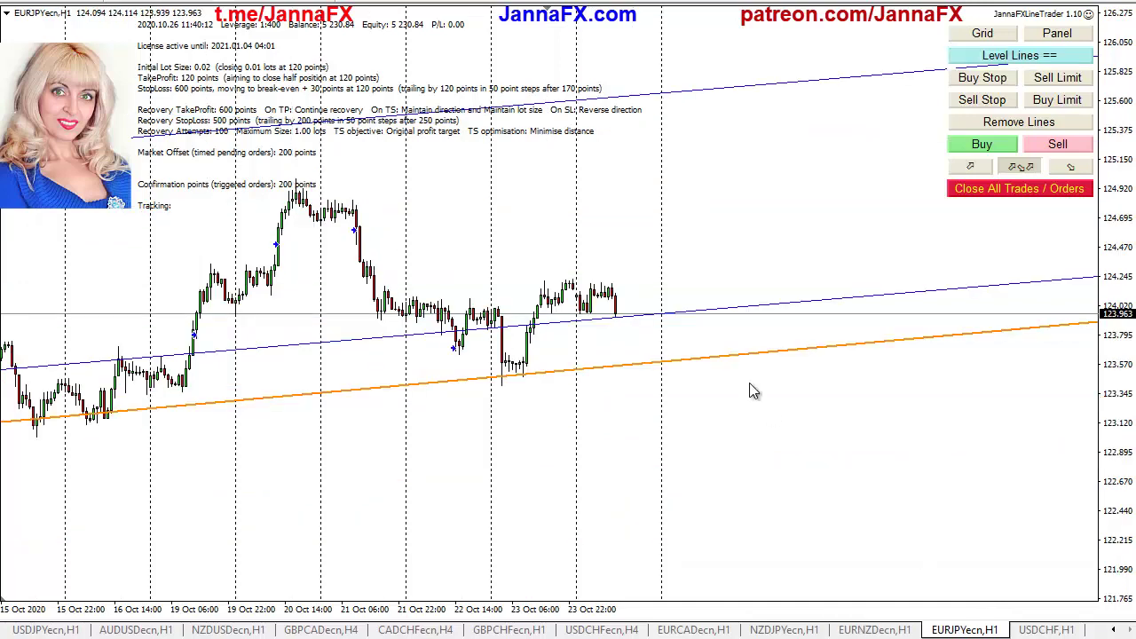
click(970, 78)
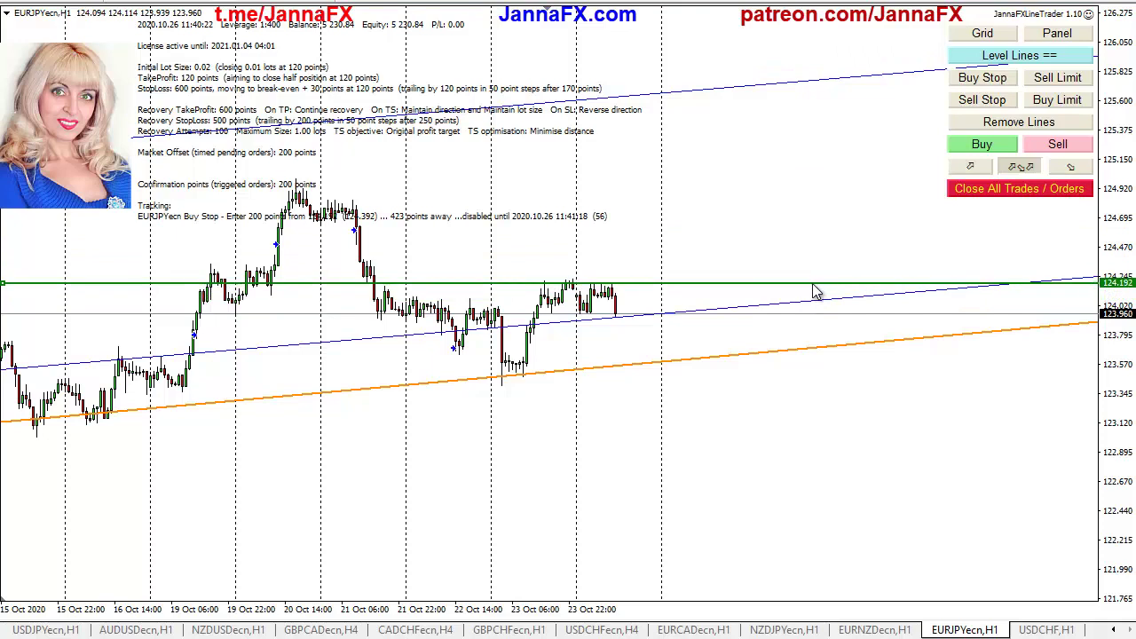
- On the EURJPY H1 chart, place a Sell Stop level line at about 123.933 and measure its distance from the Buy Stop line
click(982, 101)
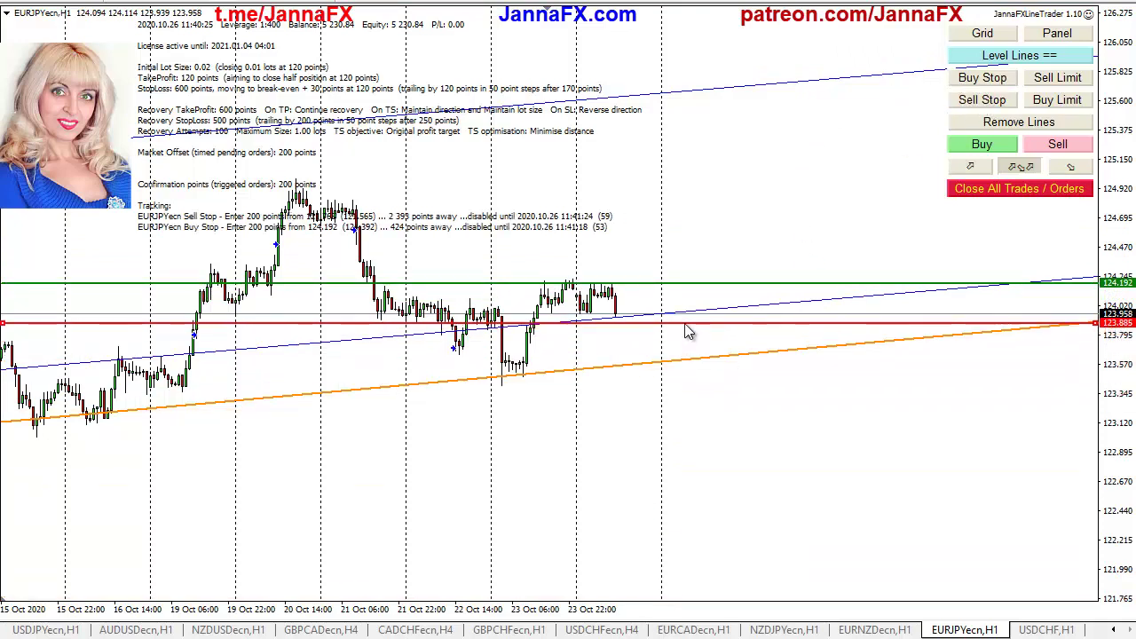
drag(687, 315, 690, 318)
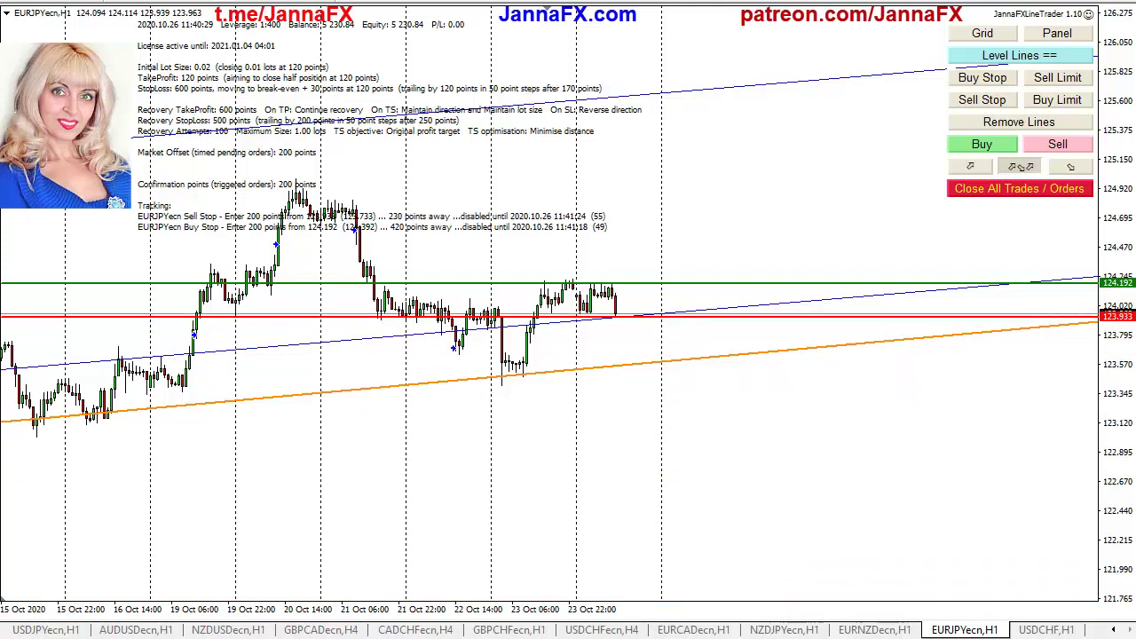
key(ctrl+f)
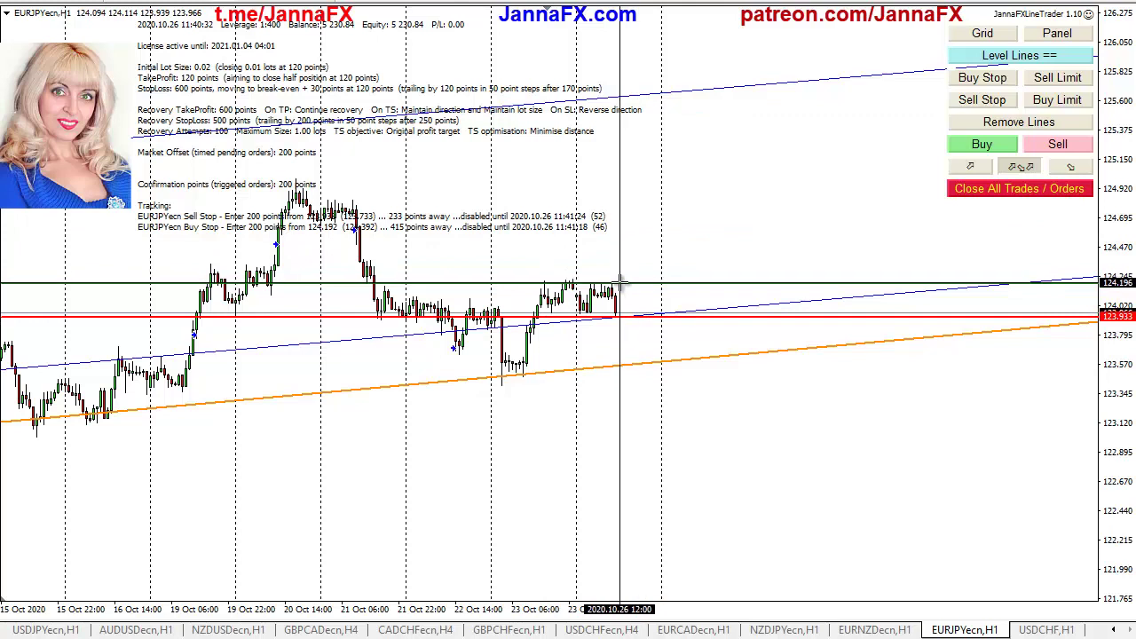
drag(620, 282, 621, 319)
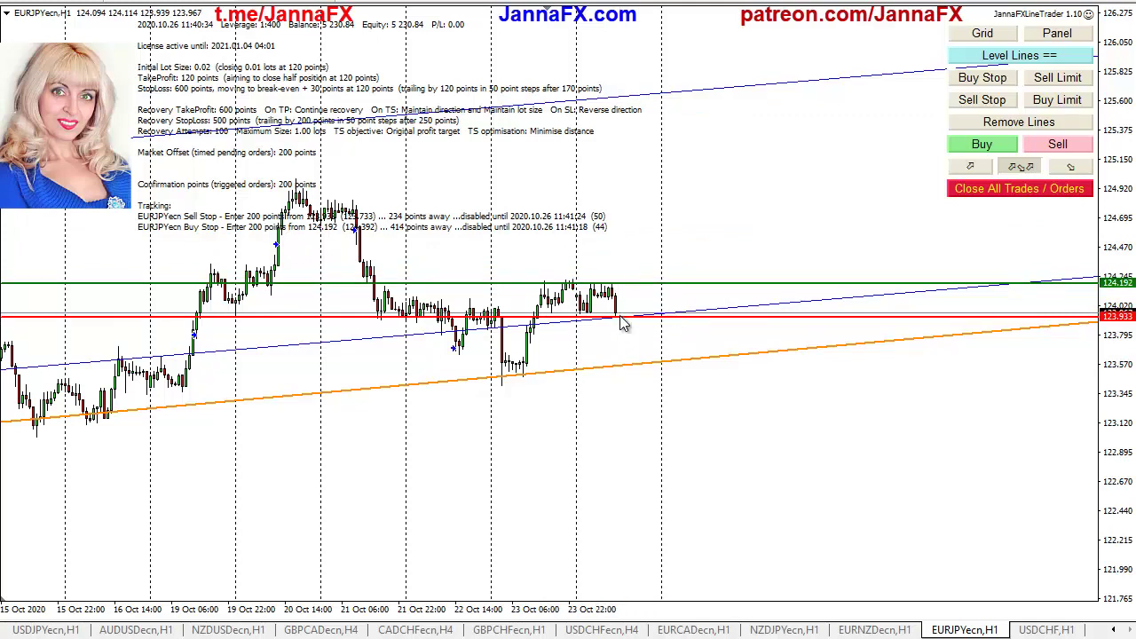
double_click(635, 285)
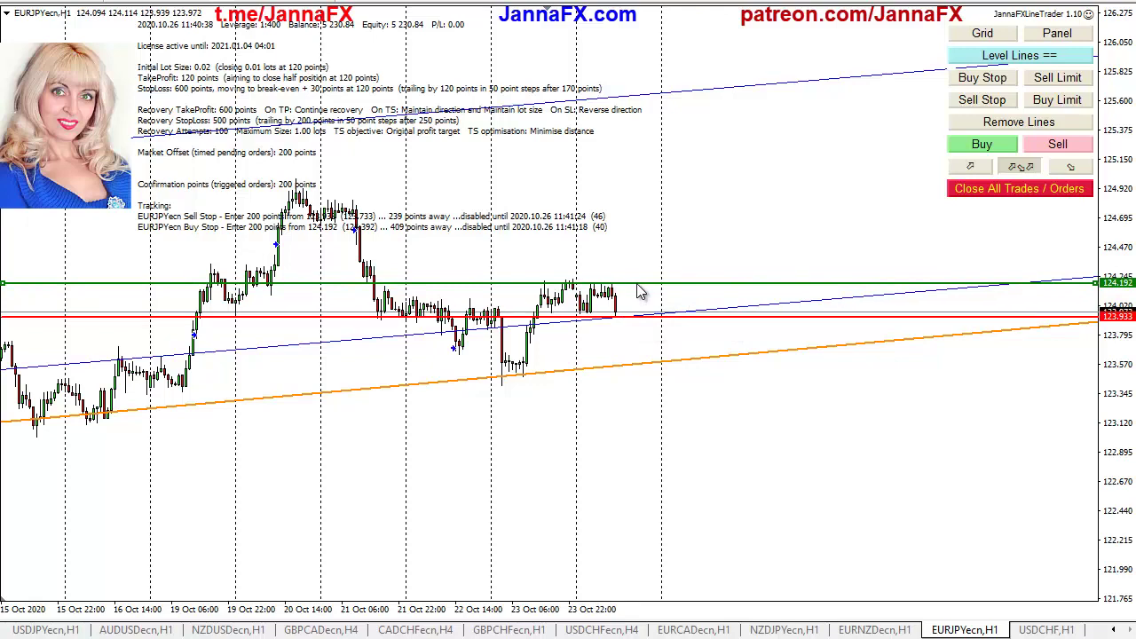
- In the EURJPY trader settings, set both the regular and the recovery Trailing Step to 100 points
click(1089, 15)
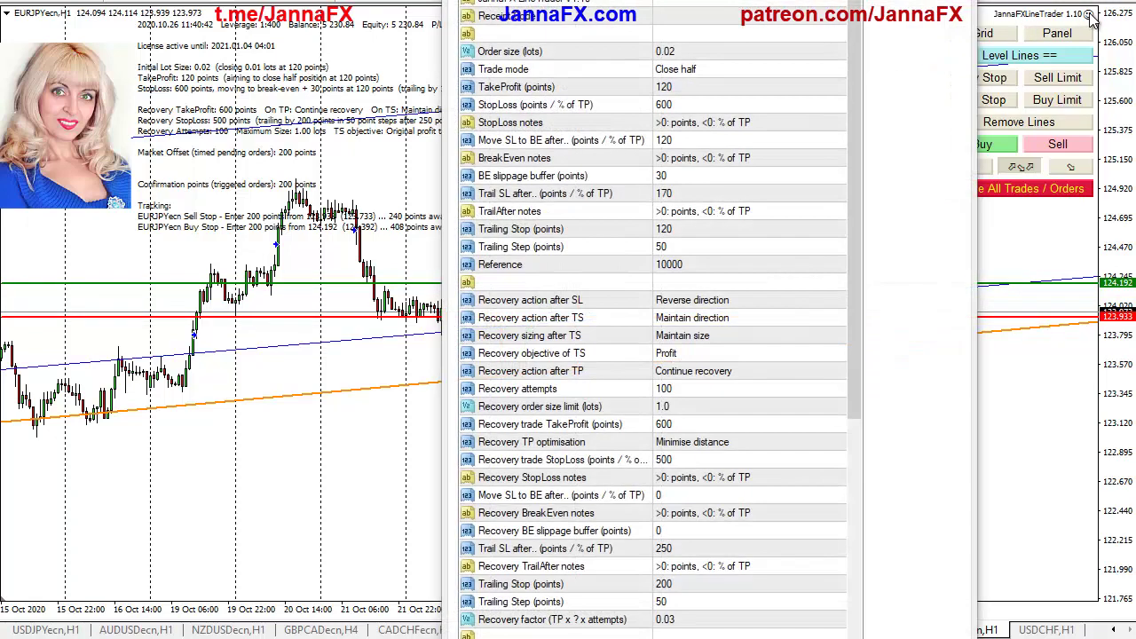
click(717, 244)
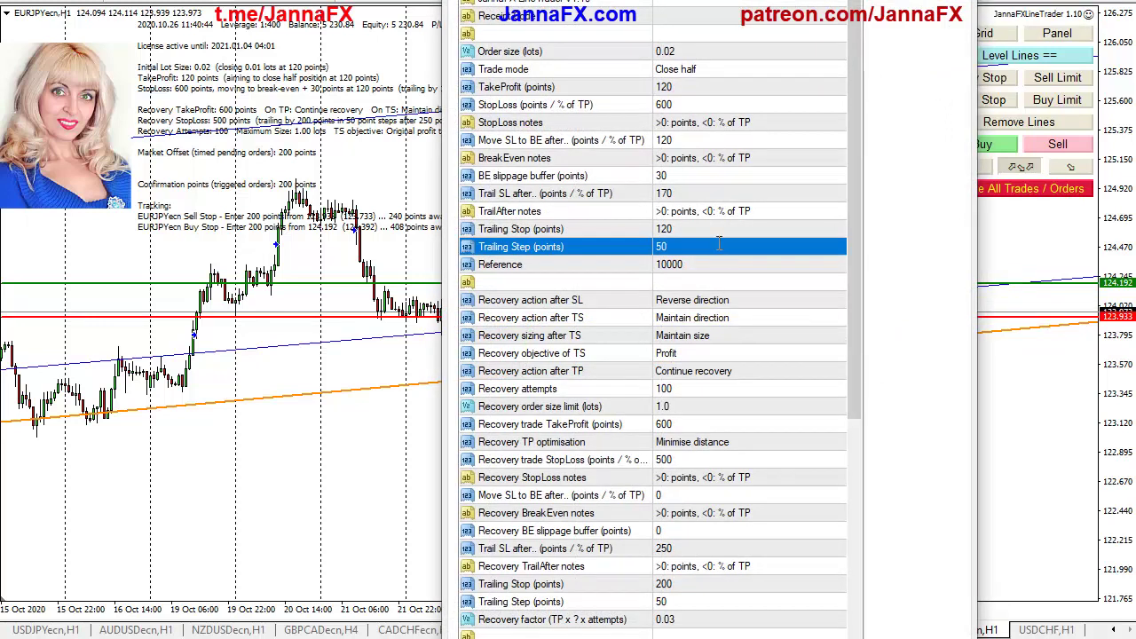
click(718, 245)
text(100)
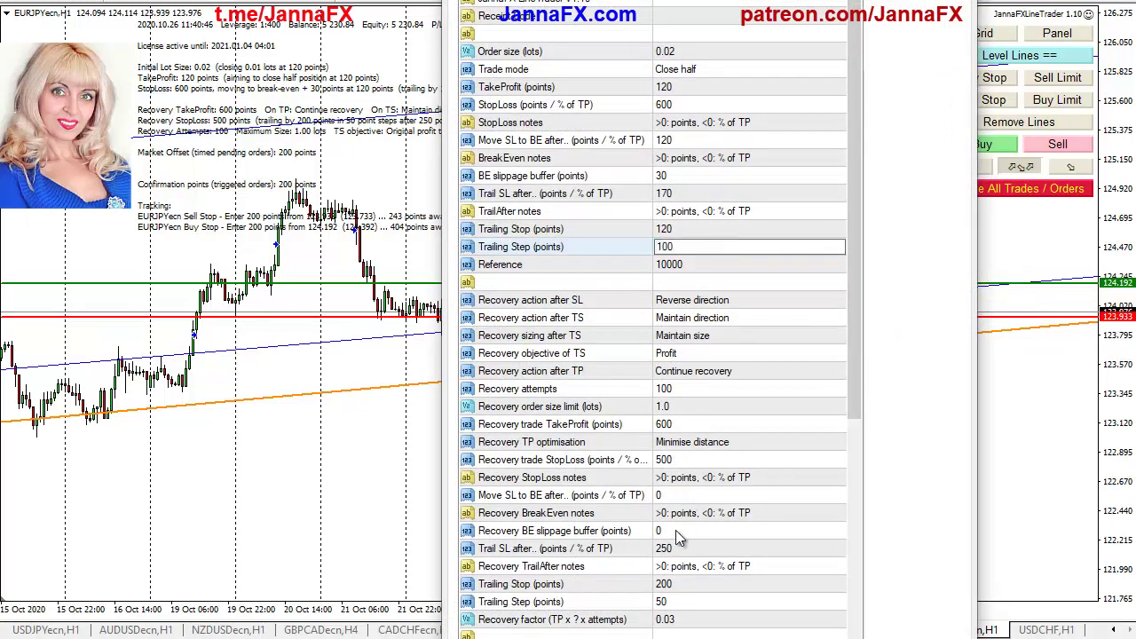
click(664, 602)
click(666, 602)
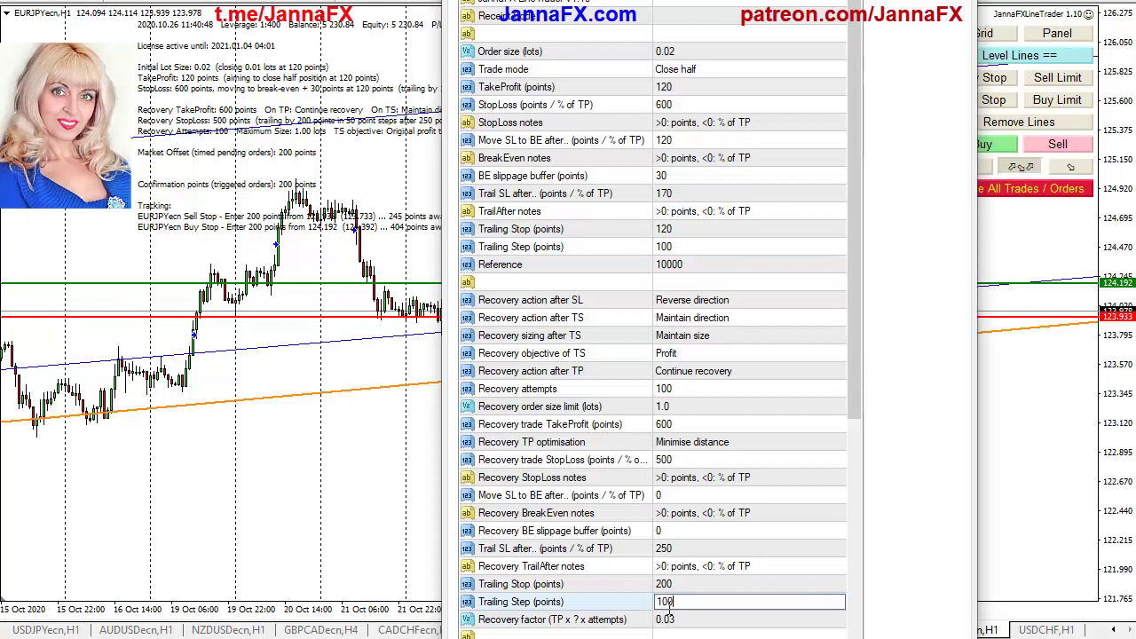
text(100)
- Set the market offset for timed pending orders and the confirmation points for triggered orders to 205, and apply the settings
drag(851, 373, 838, 565)
click(691, 494)
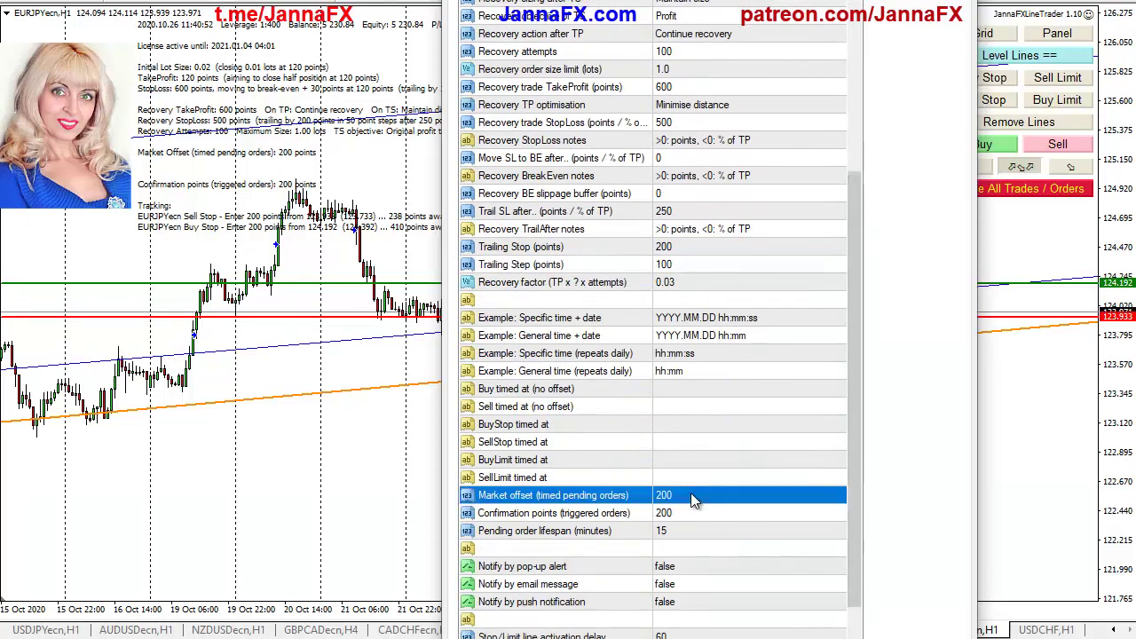
click(692, 494)
text(0)
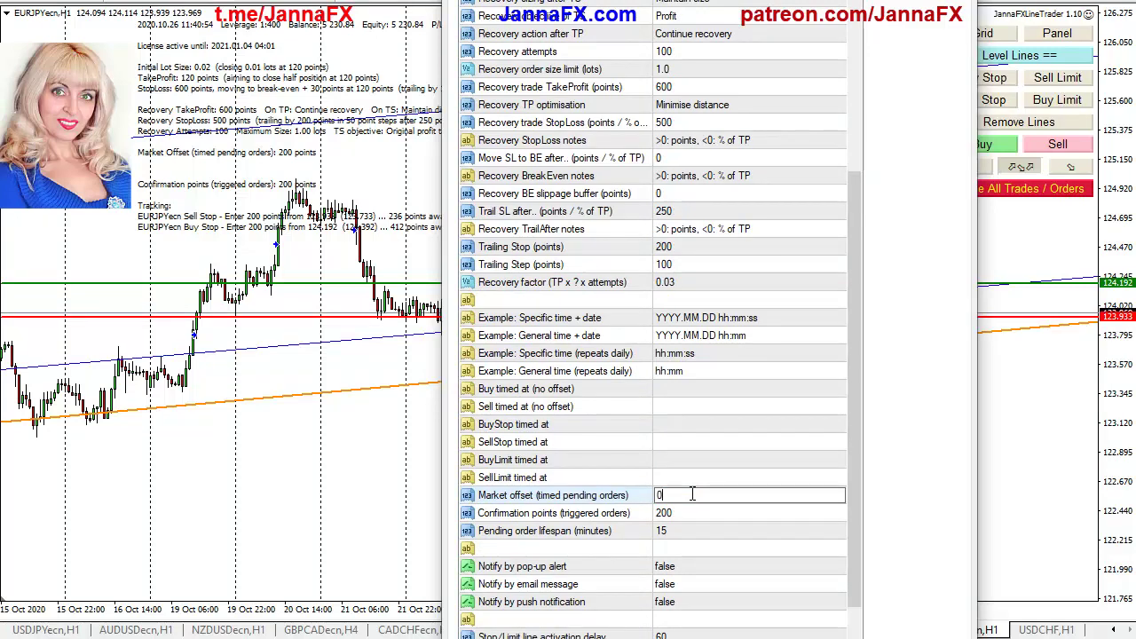
text(05)
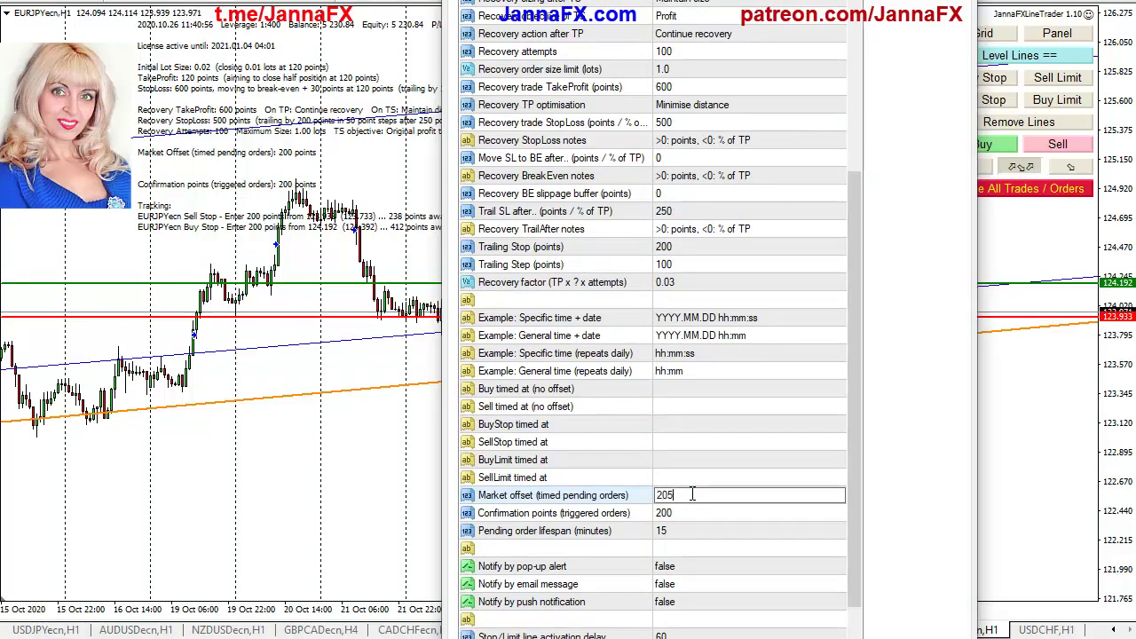
click(702, 513)
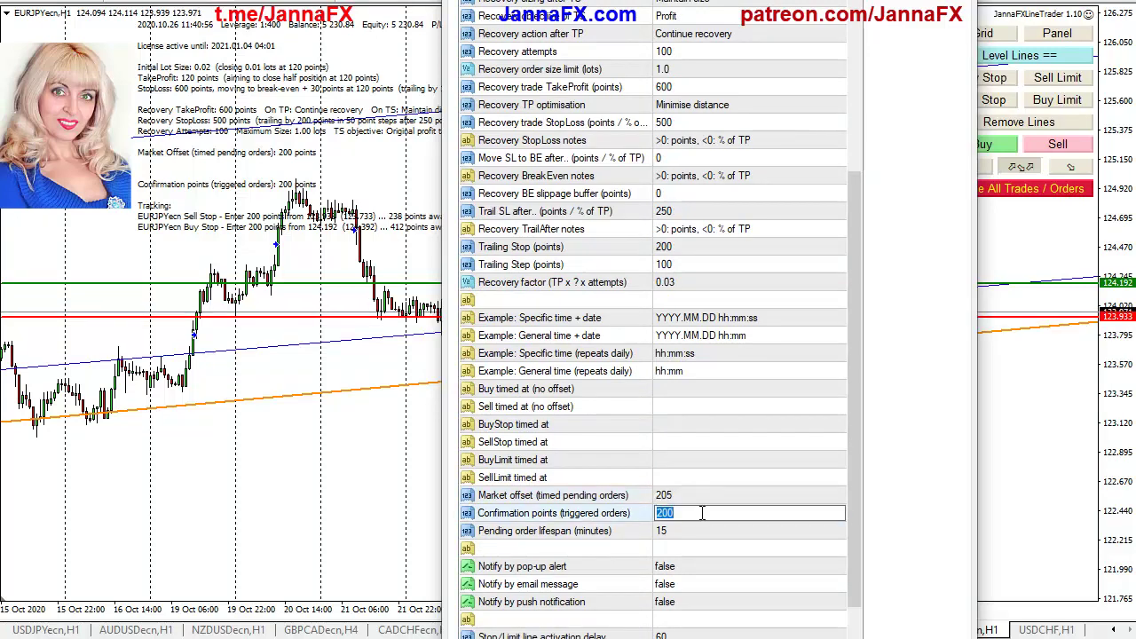
text(205)
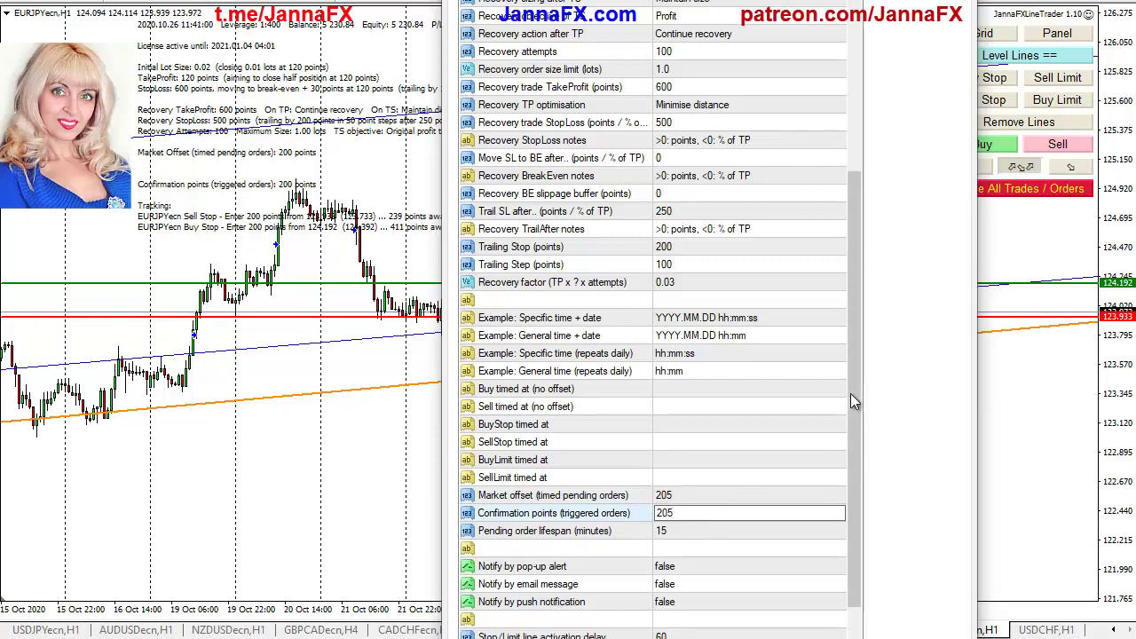
drag(852, 391, 848, 407)
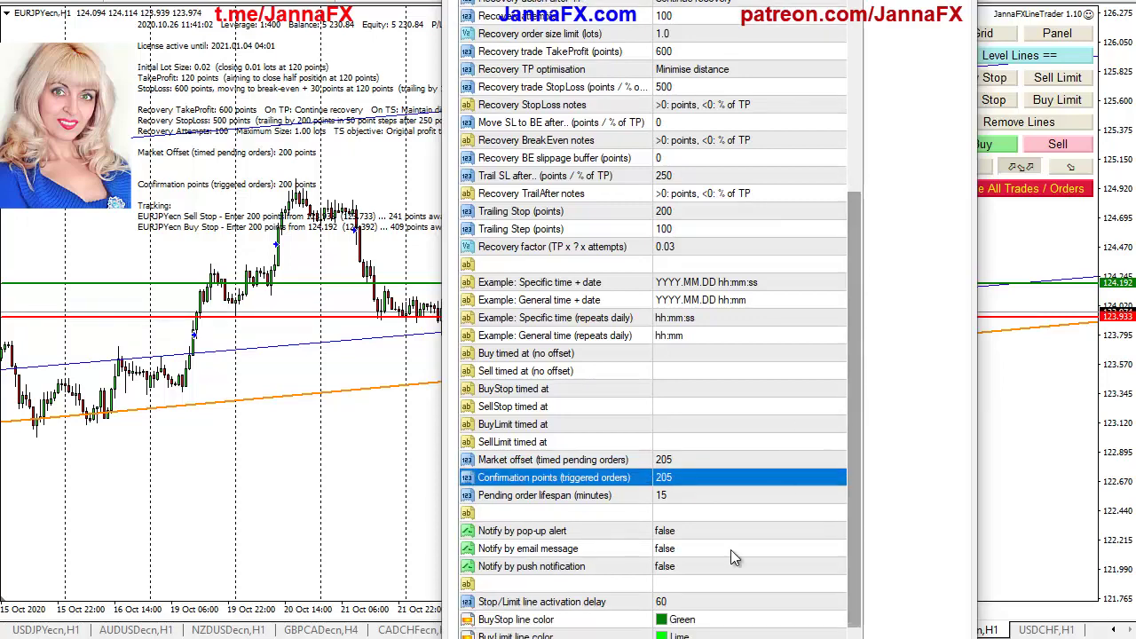
key(Return)
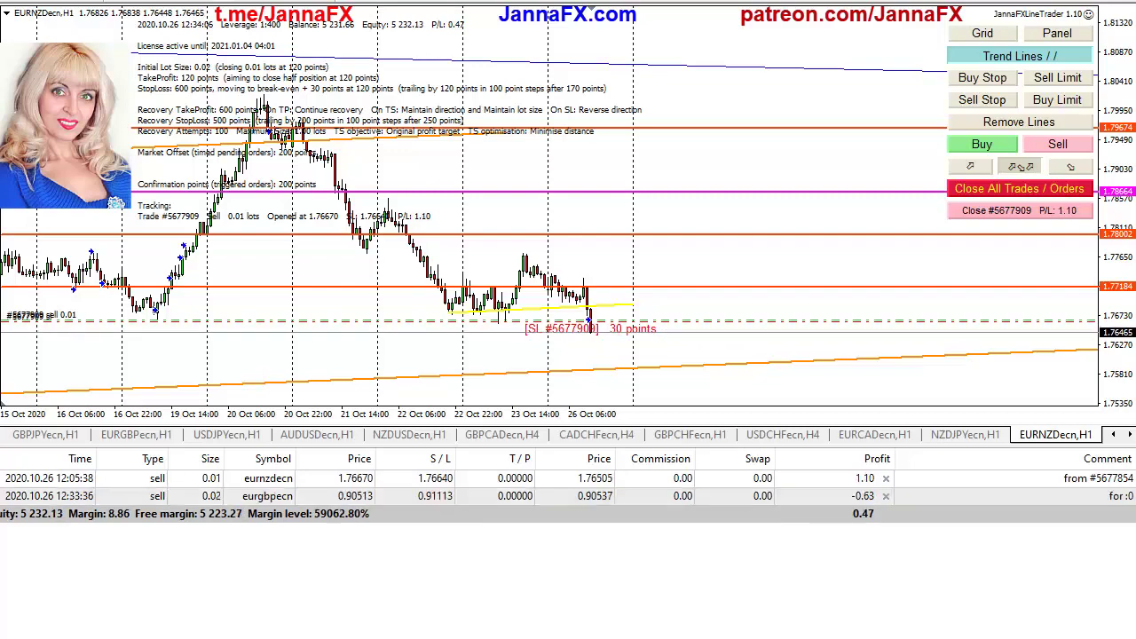
- Review the open EURGBP and XAUUSD trades on their charts, ending on the EURGBP chart
click(136, 434)
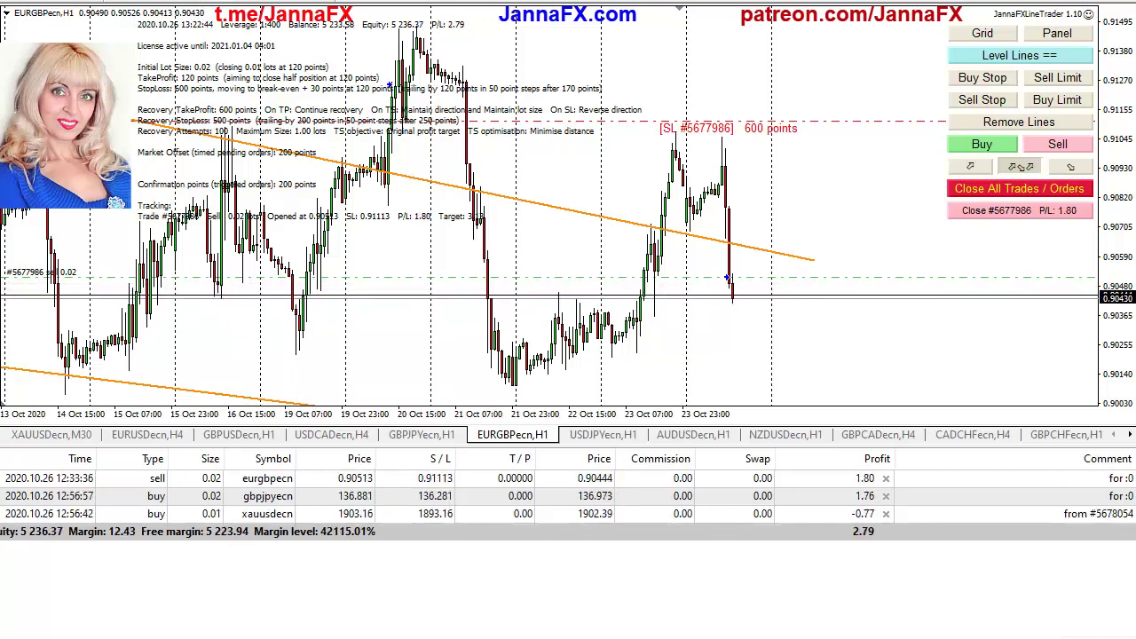
click(50, 434)
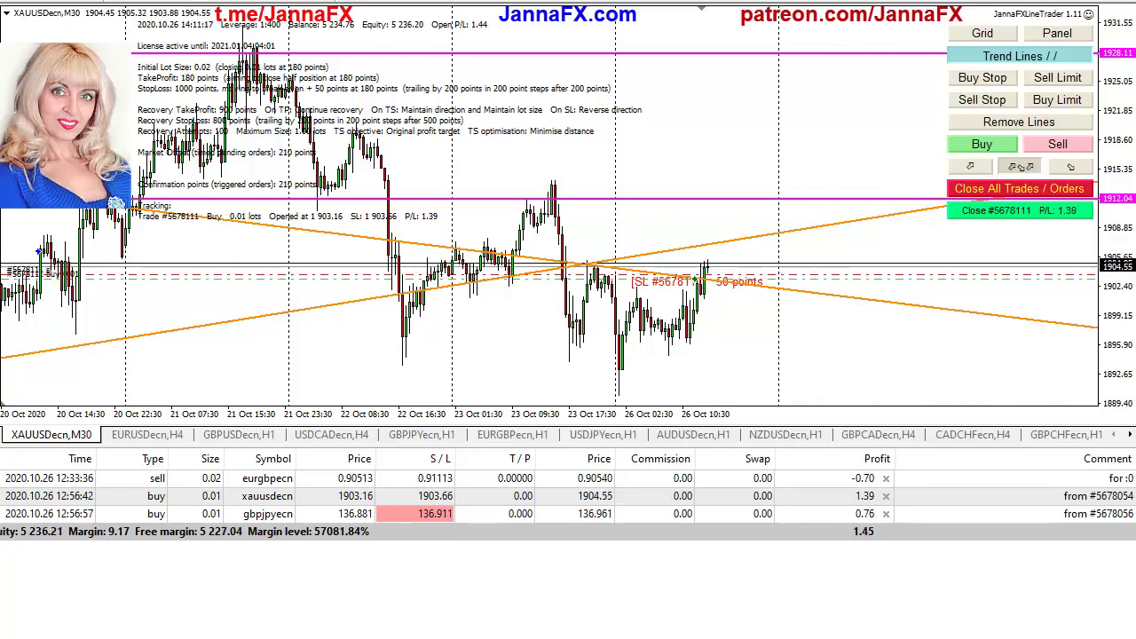
click(512, 434)
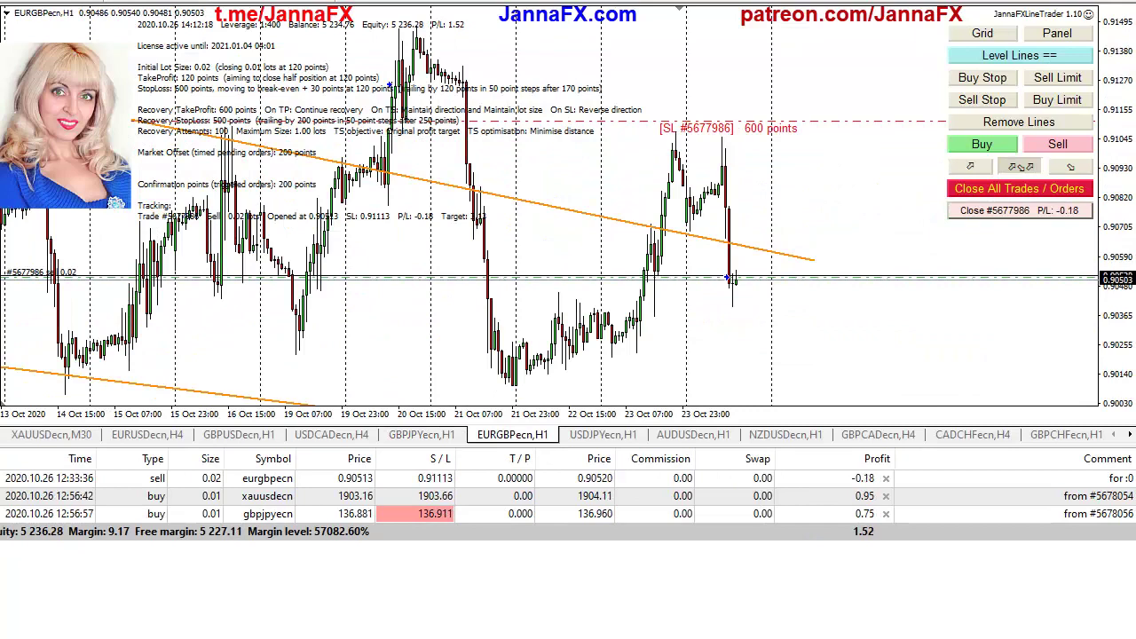
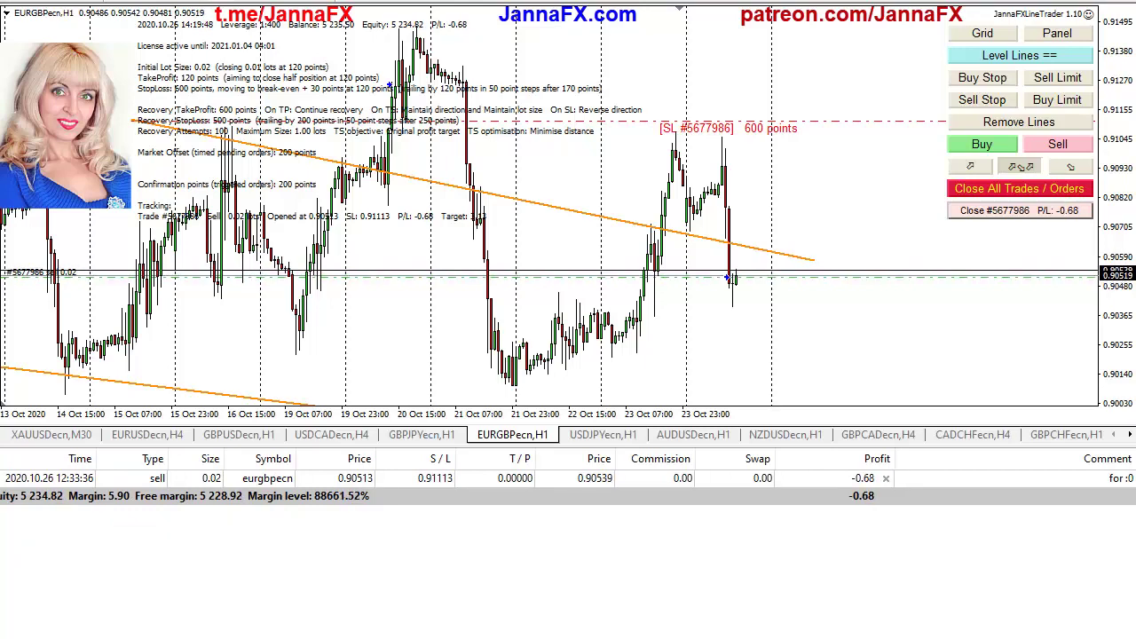
- On the XAUUSD M30 chart, switch to level lines and place a Buy Stop line at about 1903.41
key(ctrl+F6)
click(1003, 56)
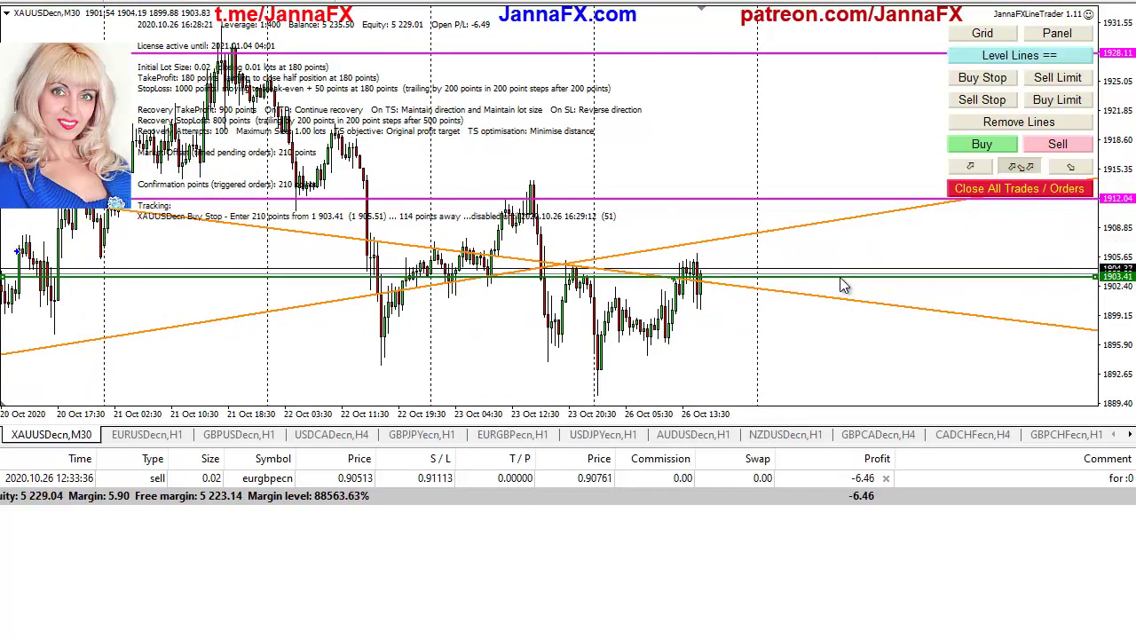
- On the EURUSD H1 chart, place a Buy Stop level line at about 1.18226 and a Sell Stop level line at about 1.18064
key(ctrl+F6)
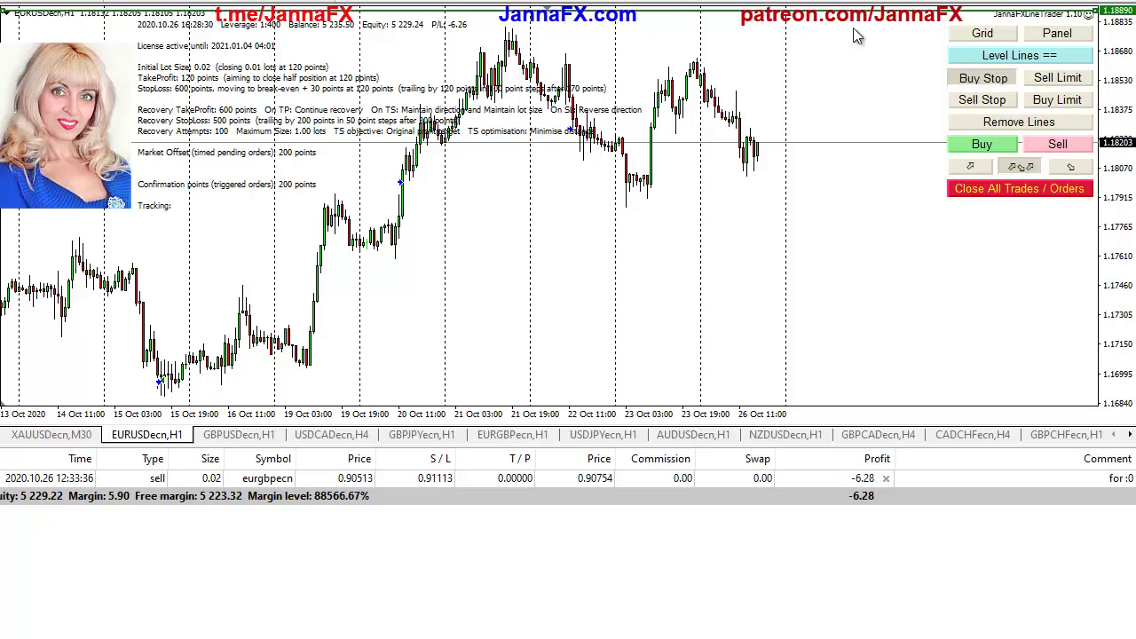
middle_click(799, 142)
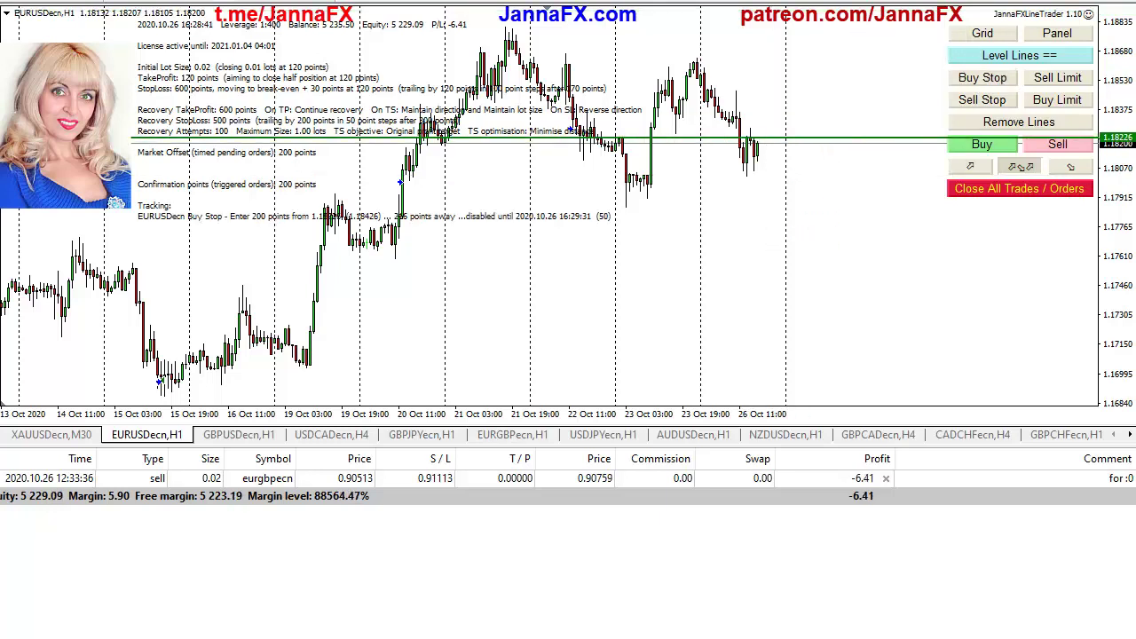
middle_click(830, 178)
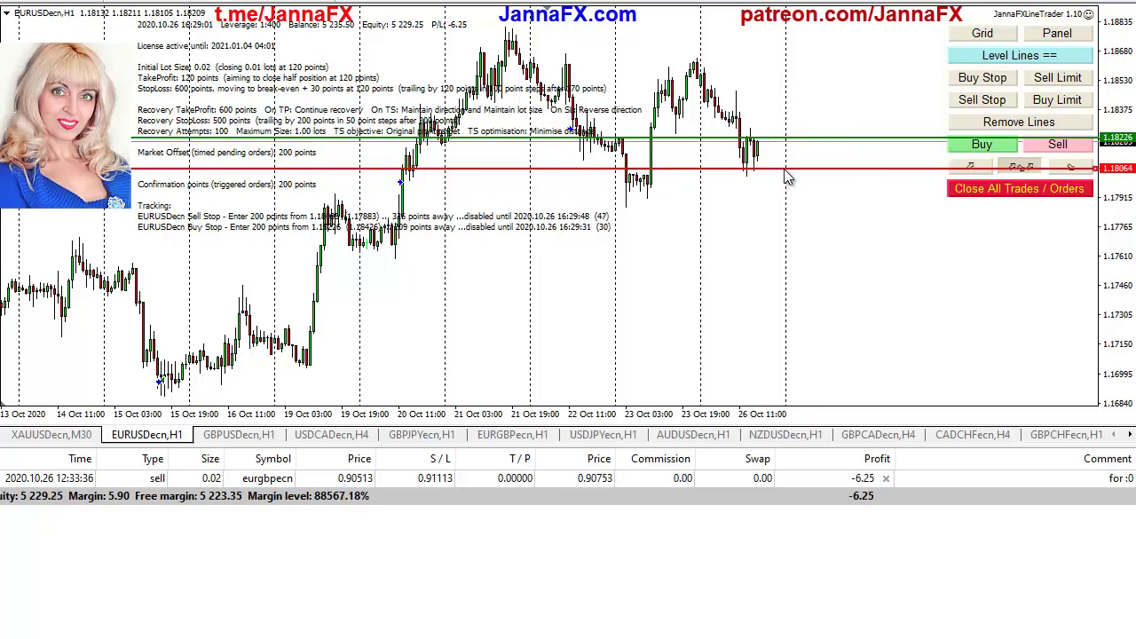
- On the GBPUSD H1 chart, add a Sell Stop level line and measure the price range around the latest candles
click(266, 435)
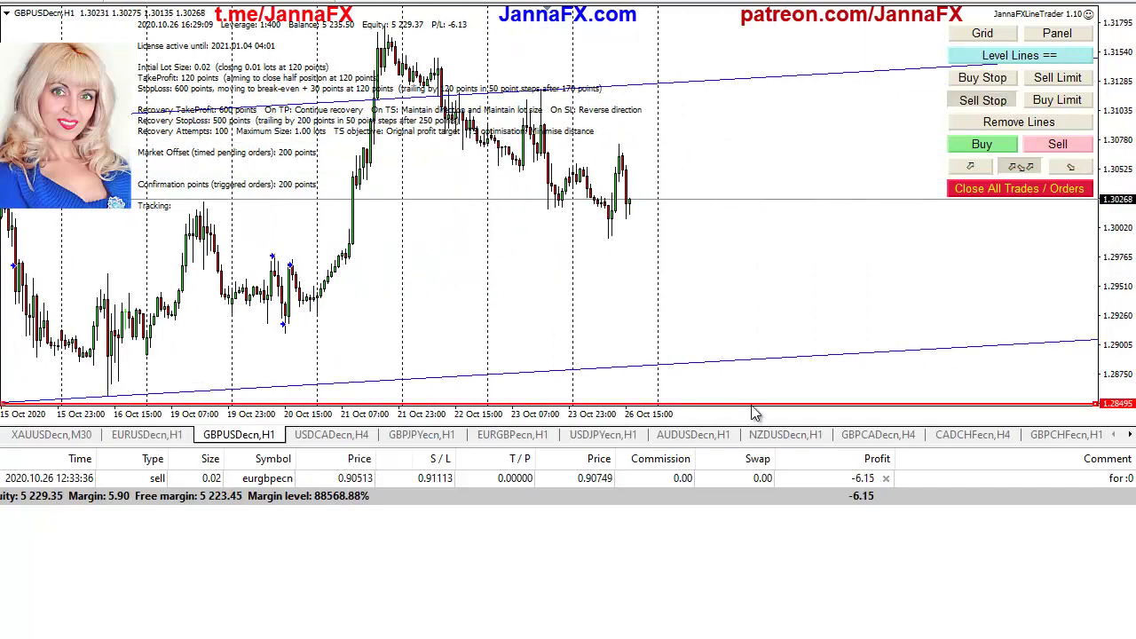
middle_click(626, 213)
middle_click(639, 241)
drag(672, 221, 633, 286)
- Review the USDCAD, GBPJPY, EURGBP and USDJPY charts for possible entries
click(338, 435)
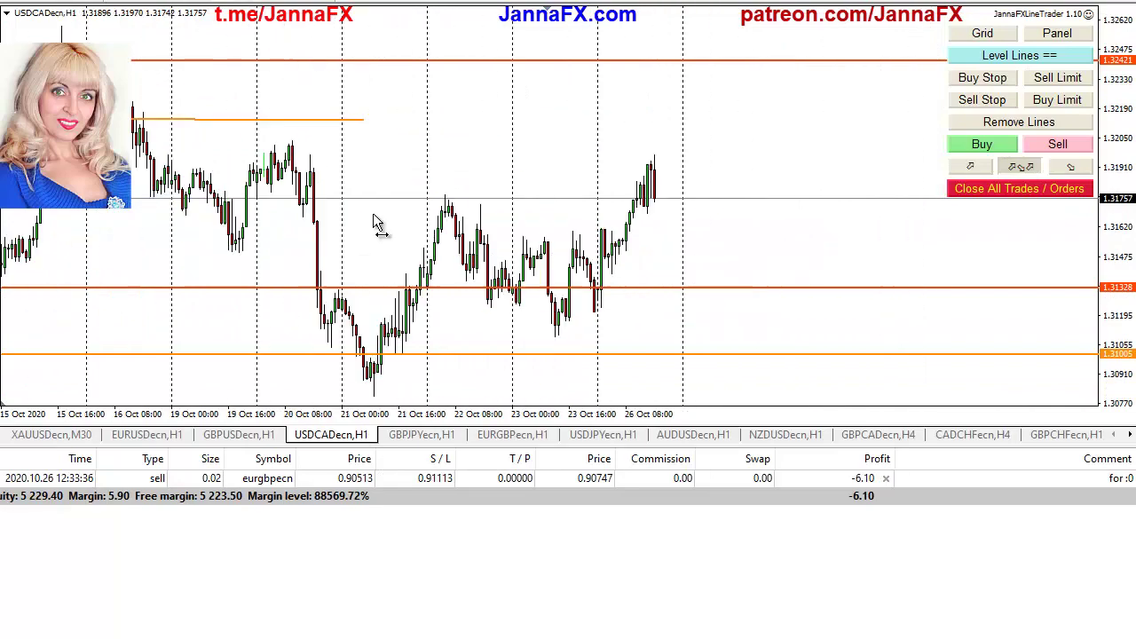
click(422, 435)
click(512, 435)
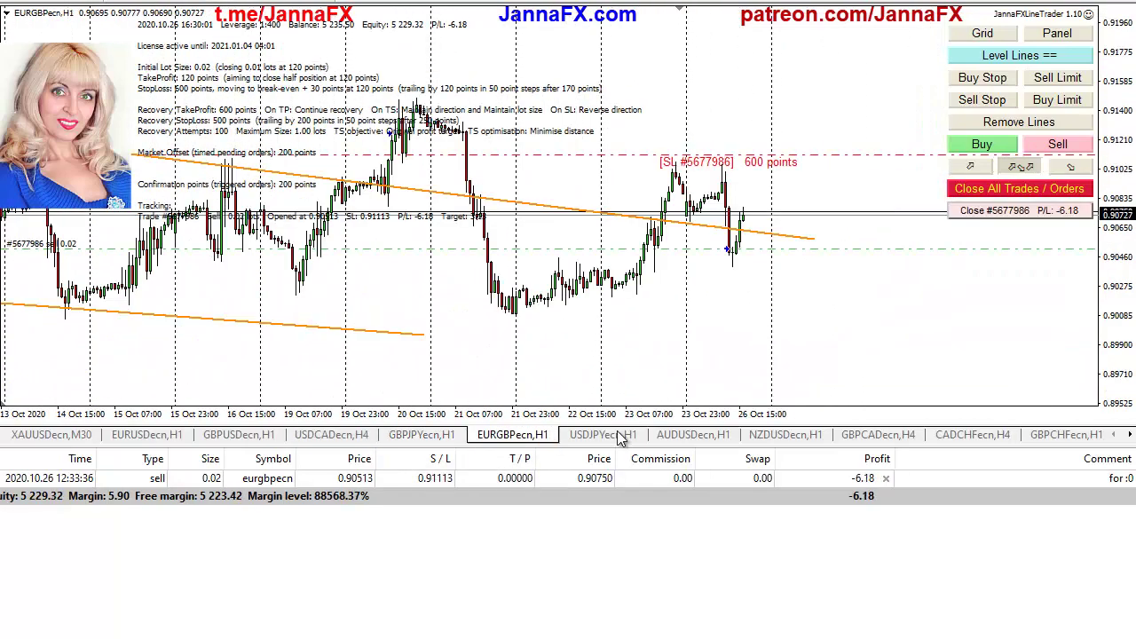
click(602, 435)
- Change the AUDUSD chart to H4 and draw a falling trend line along the September highs and the 9 Oct high, past the latest candles
click(688, 435)
drag(736, 157, 630, 186)
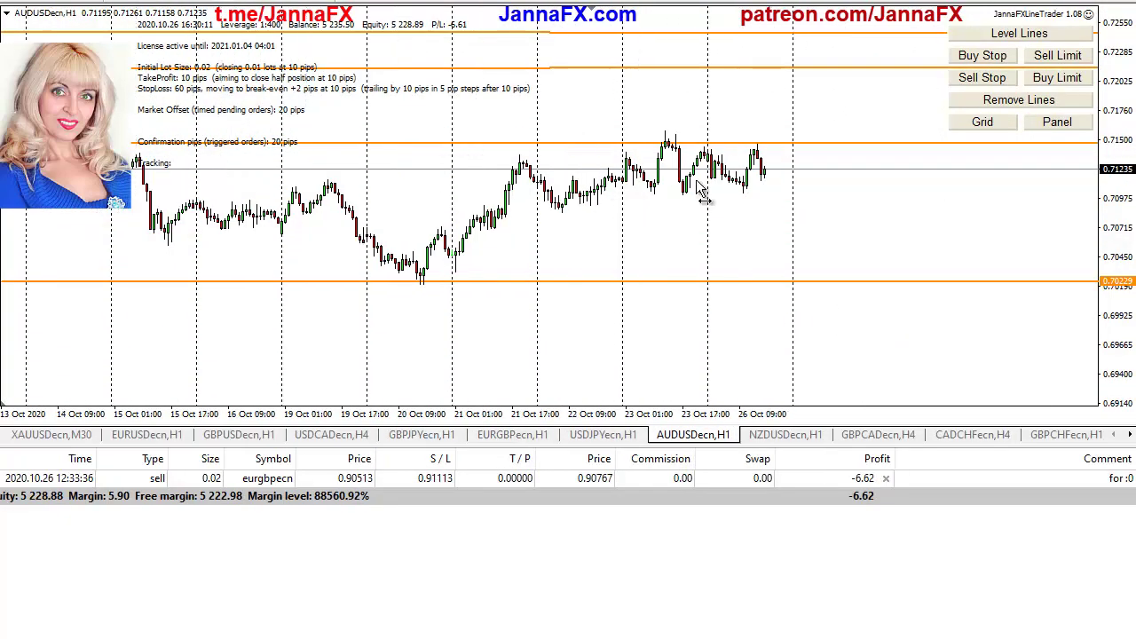
text(H4)
key(Return)
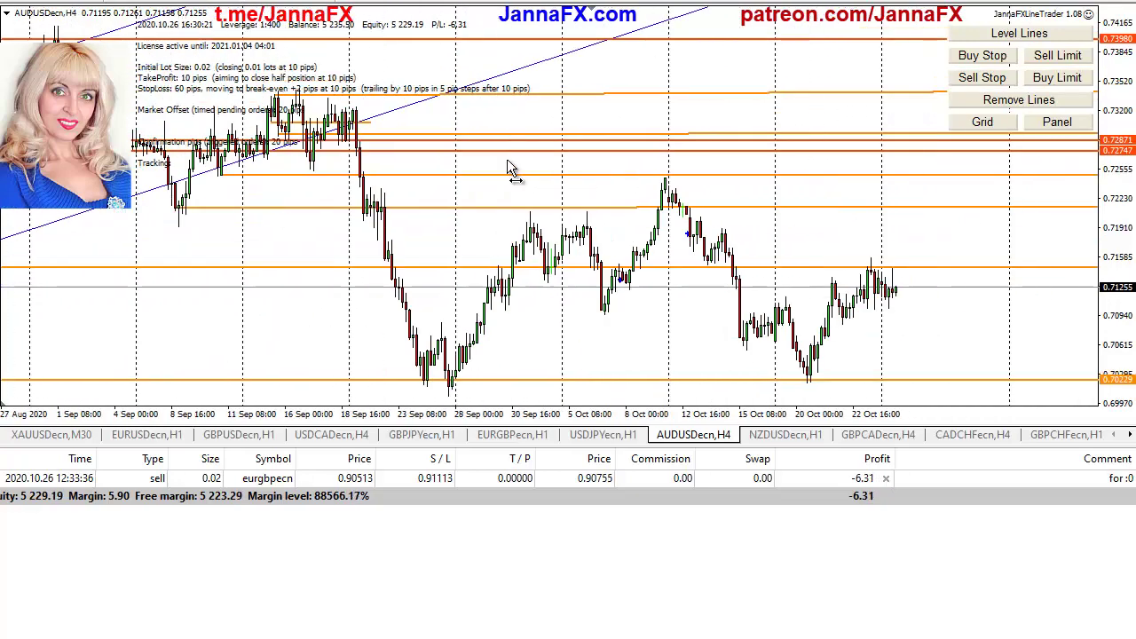
drag(7, 27, 1070, 283)
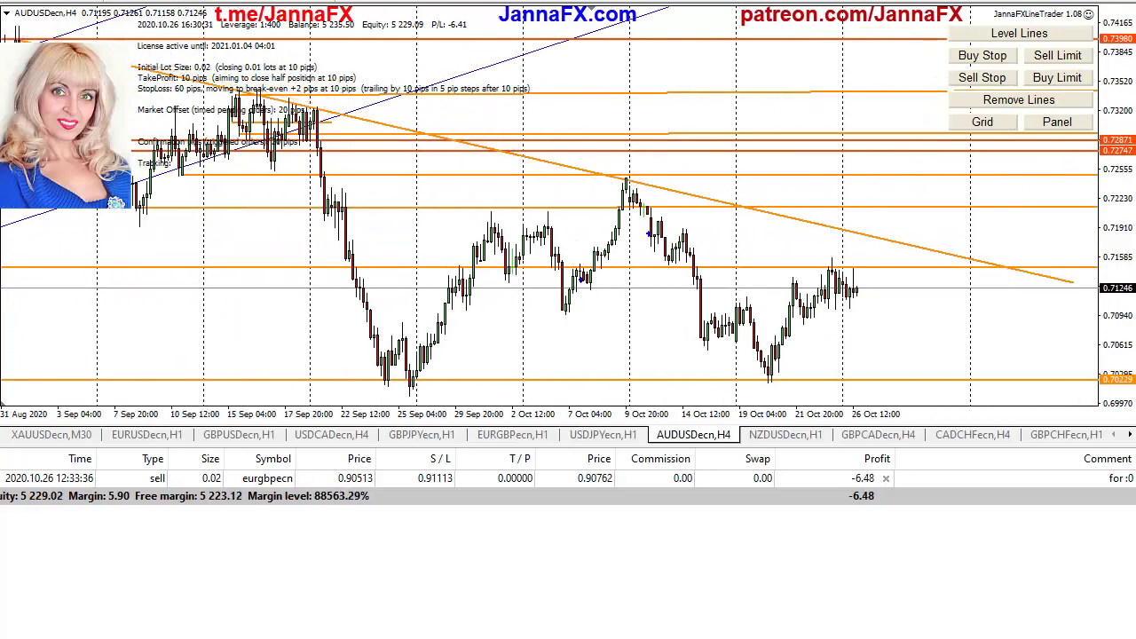
- Review the NZDUSD, GBPCAD, CADCHF and GBPCHF charts for possible entries
click(786, 434)
click(878, 434)
click(973, 434)
click(1066, 434)
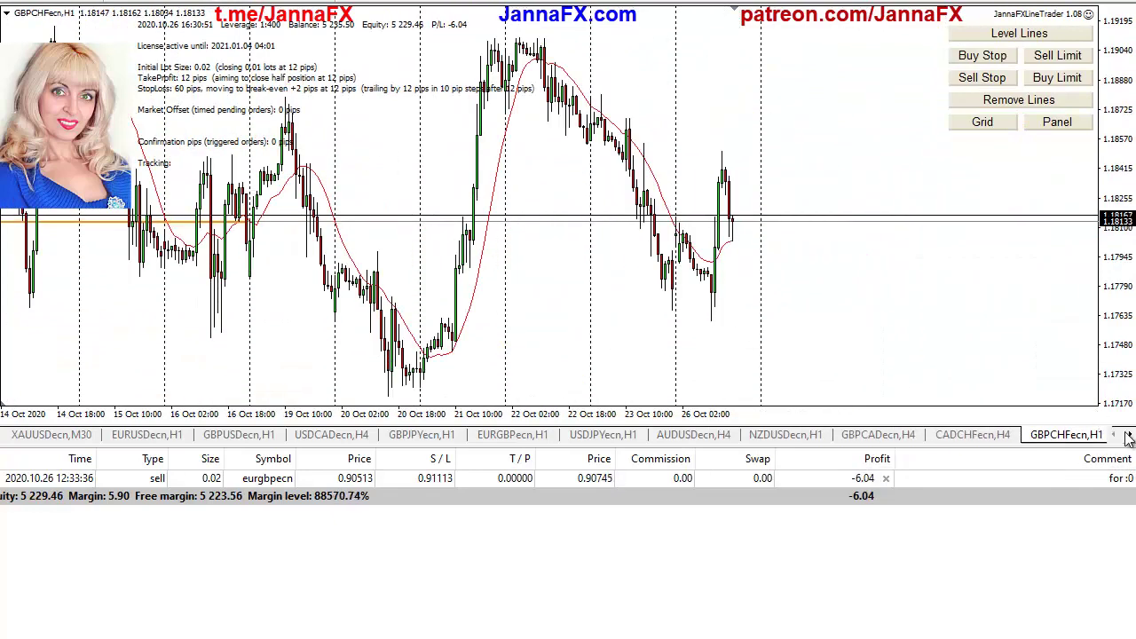
- Measure the recent price range on the USDCHF chart with the crosshair, and check the EURCAD H1 chart
click(1003, 435)
middle_click(769, 265)
drag(769, 264, 778, 333)
middle_click(769, 283)
click(1039, 435)
click(1130, 434)
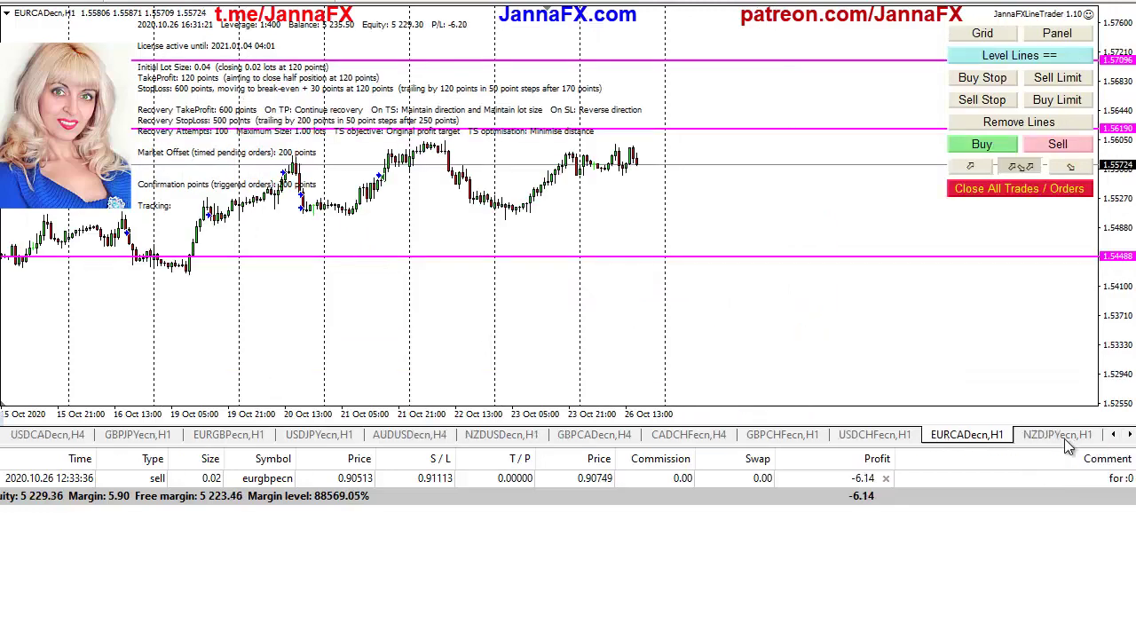
- Review the NZDJPY, EURNZD and EURJPY charts for possible entries
click(1064, 435)
click(1130, 434)
click(1061, 435)
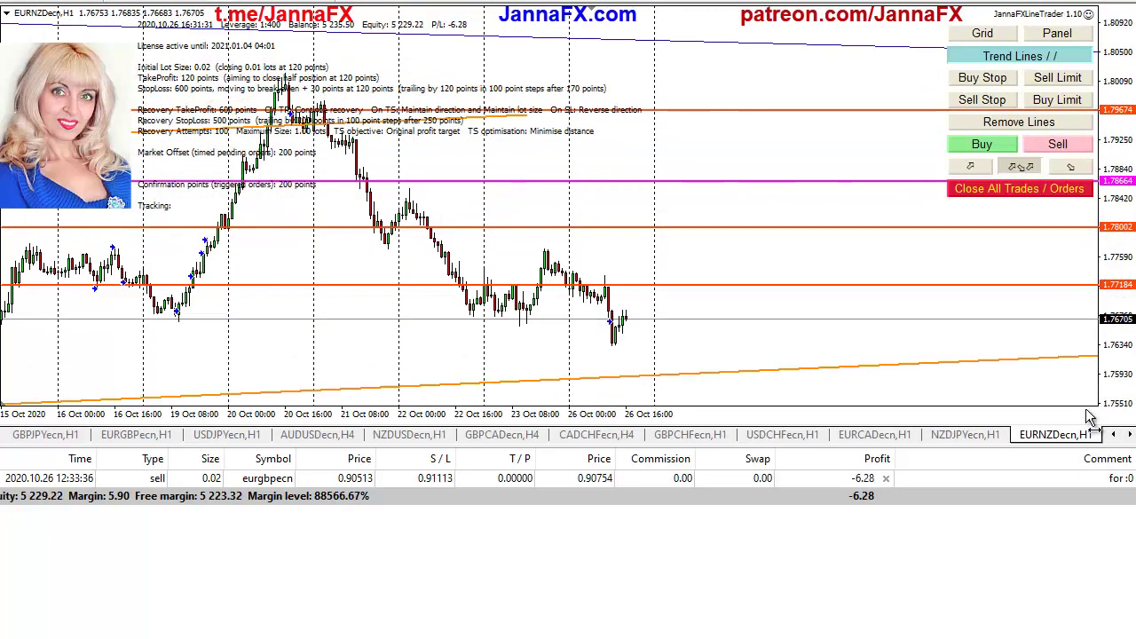
click(1130, 434)
click(1065, 436)
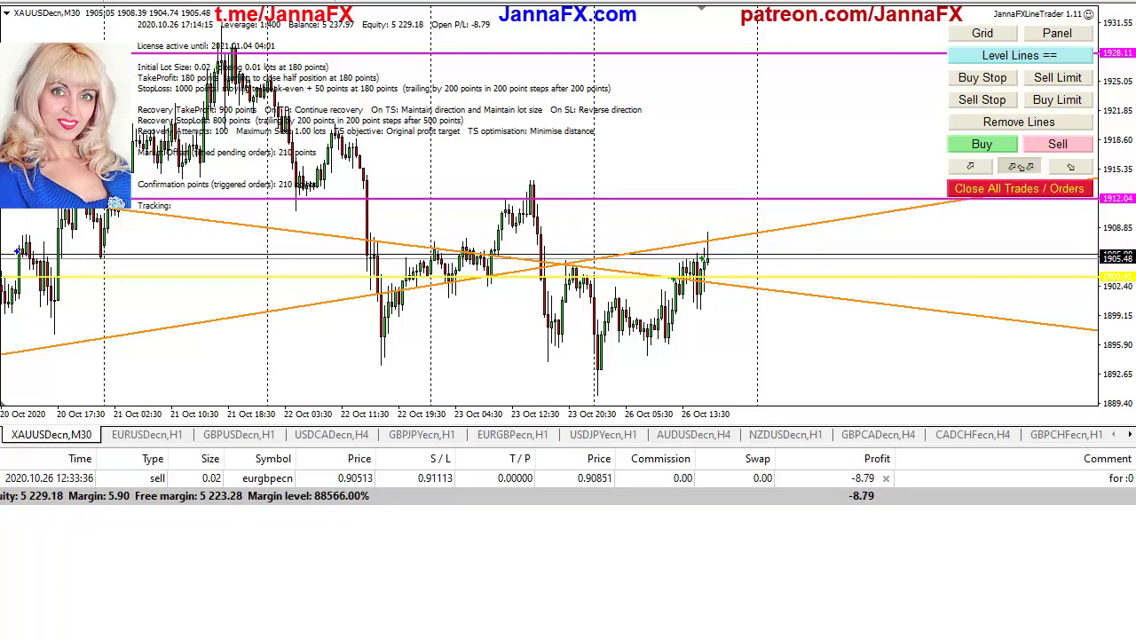
- Change the XAUUSD chart's timeframe to H1
text(H1)
key(Return)
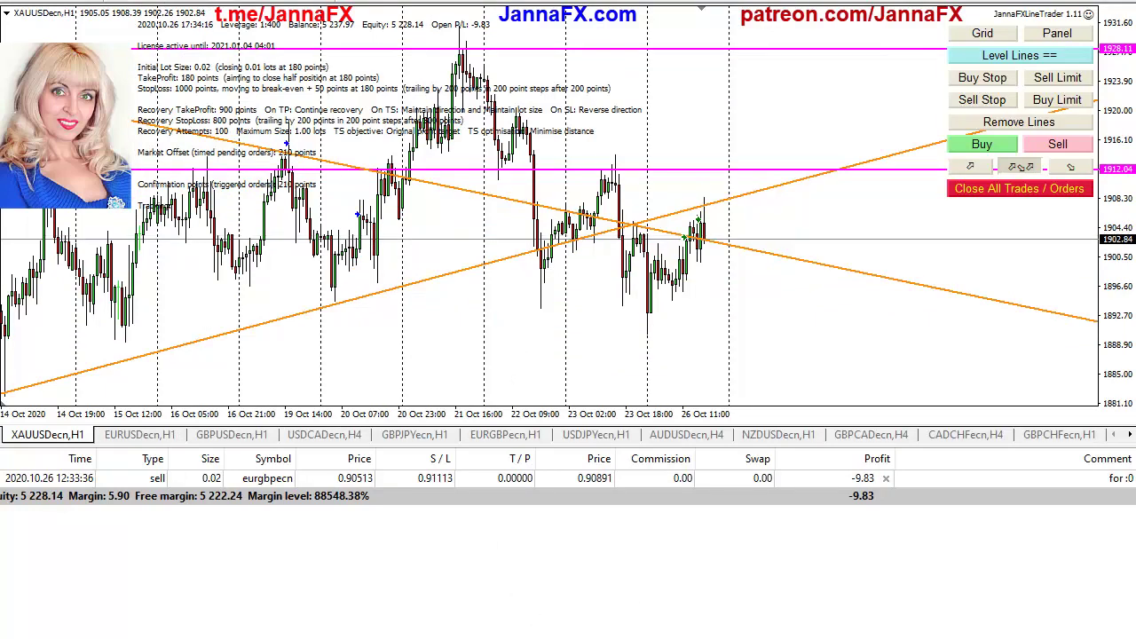
- Check the EURGBP and XAUUSD H1 charts and remove all order lines from the EURUSD H1 chart
click(506, 434)
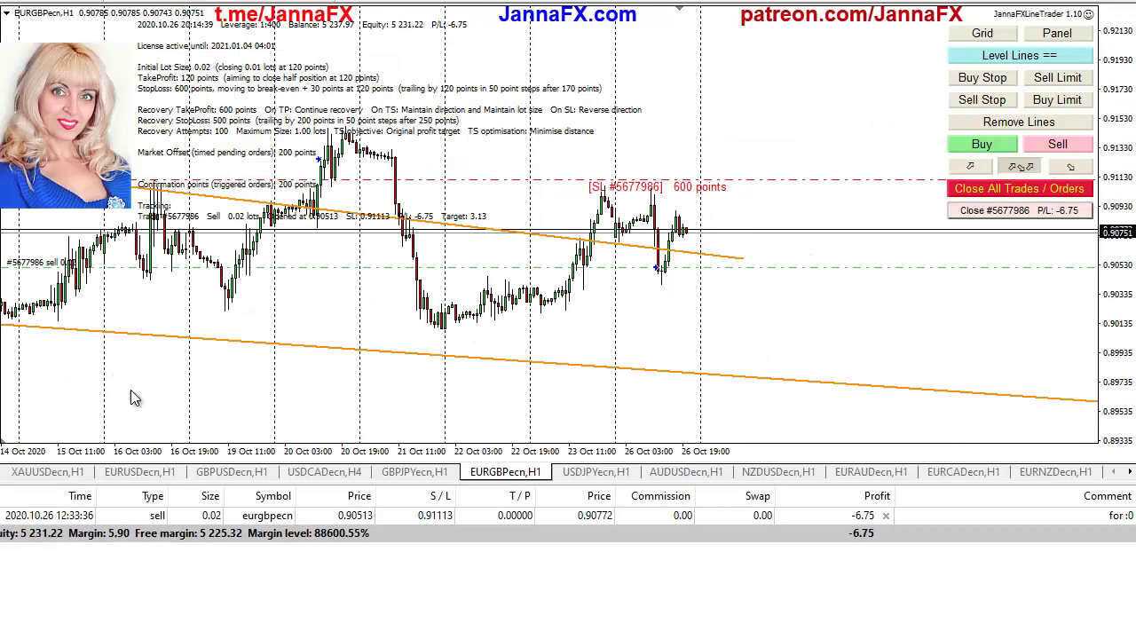
click(78, 477)
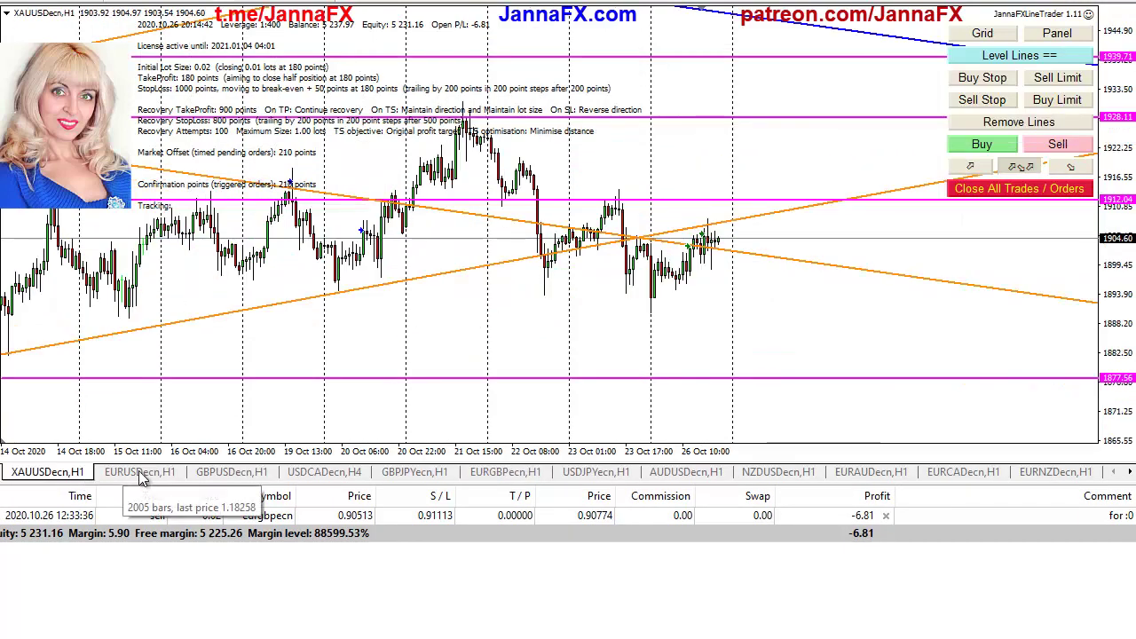
click(126, 476)
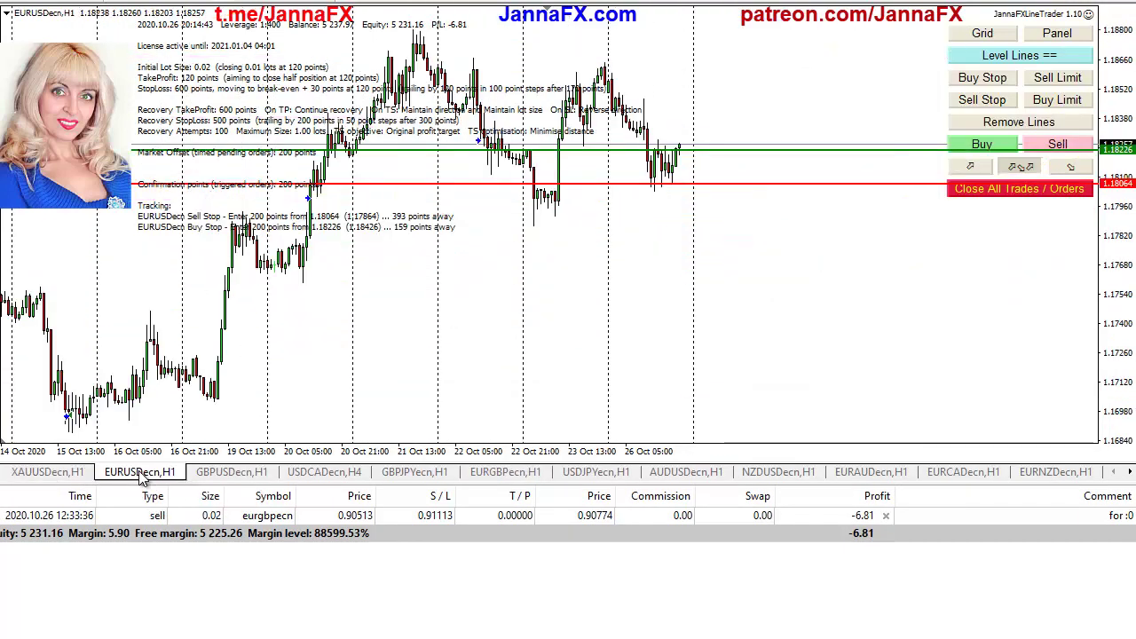
click(1002, 124)
click(473, 440)
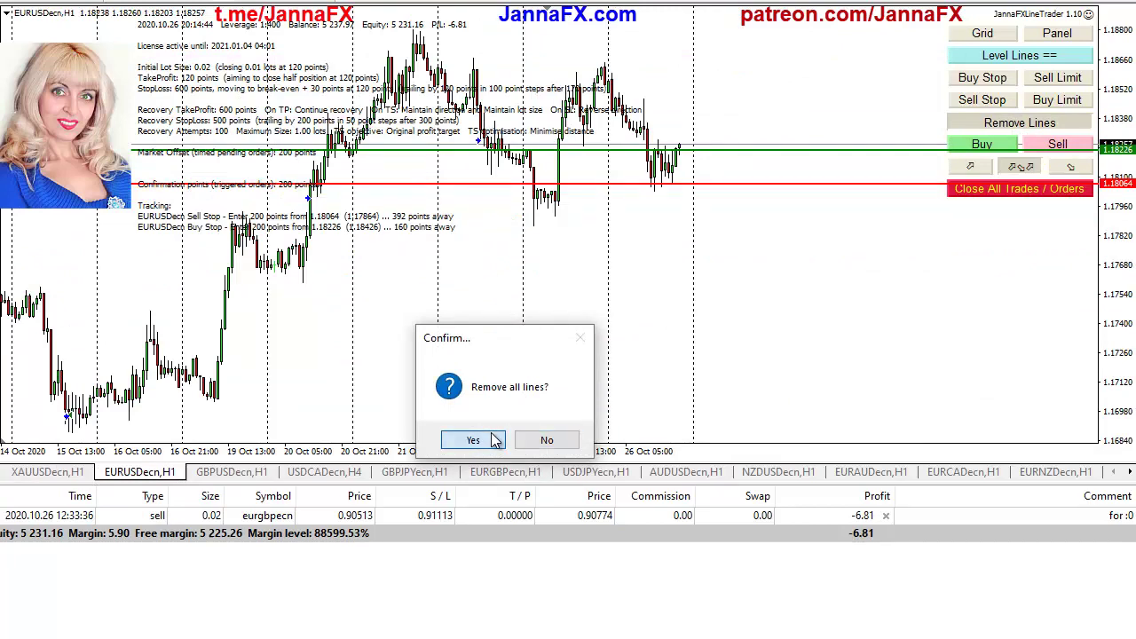
drag(536, 282, 662, 289)
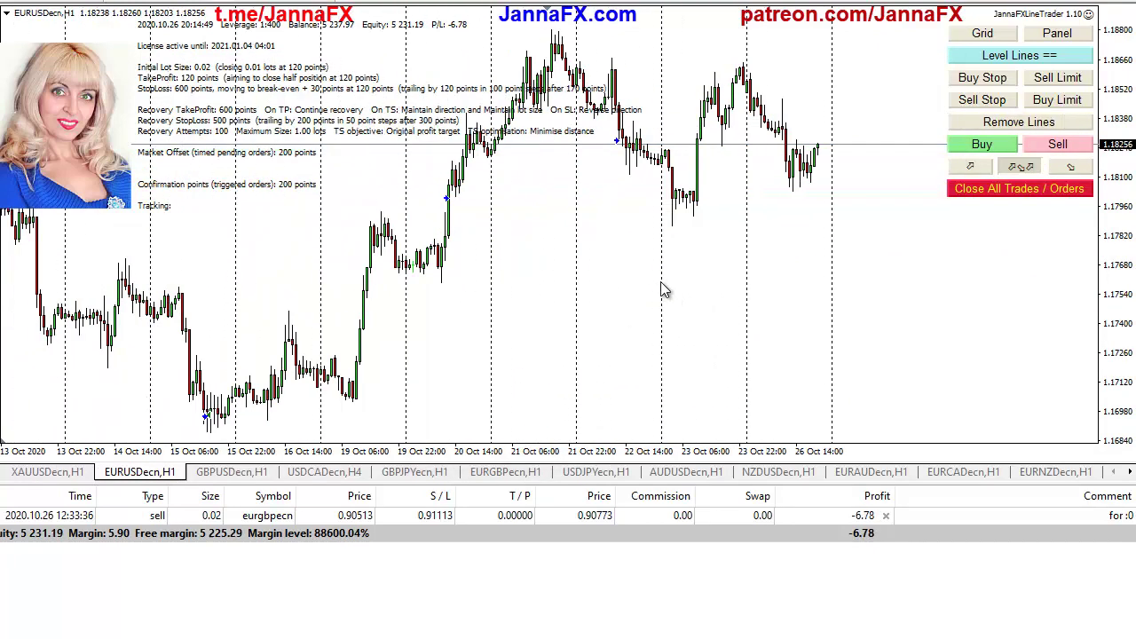
- Remove all order lines from the GBPUSD H1 chart
click(232, 472)
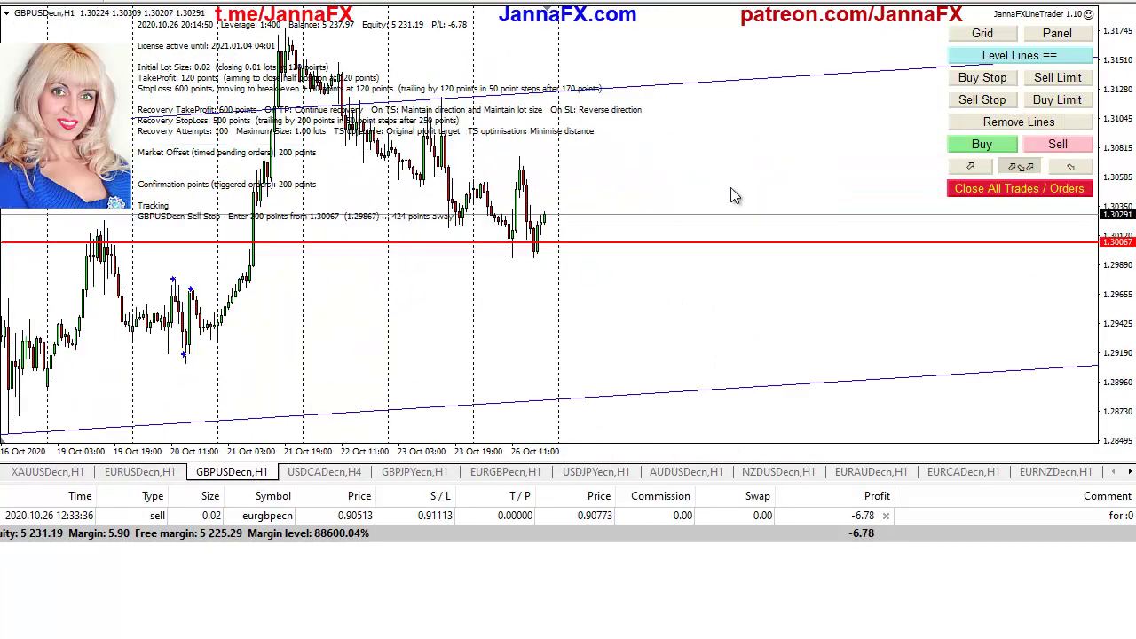
click(1010, 124)
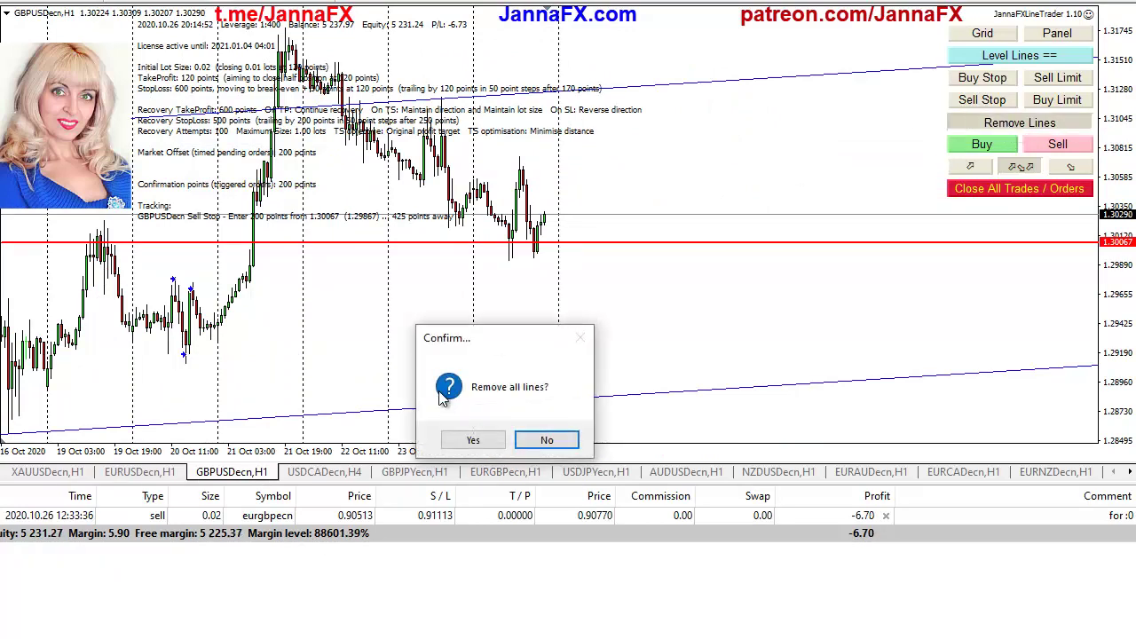
click(475, 441)
- Look over the USDCAD and GBPJPY charts and remove all order lines from the USDJPY H1 chart
click(349, 480)
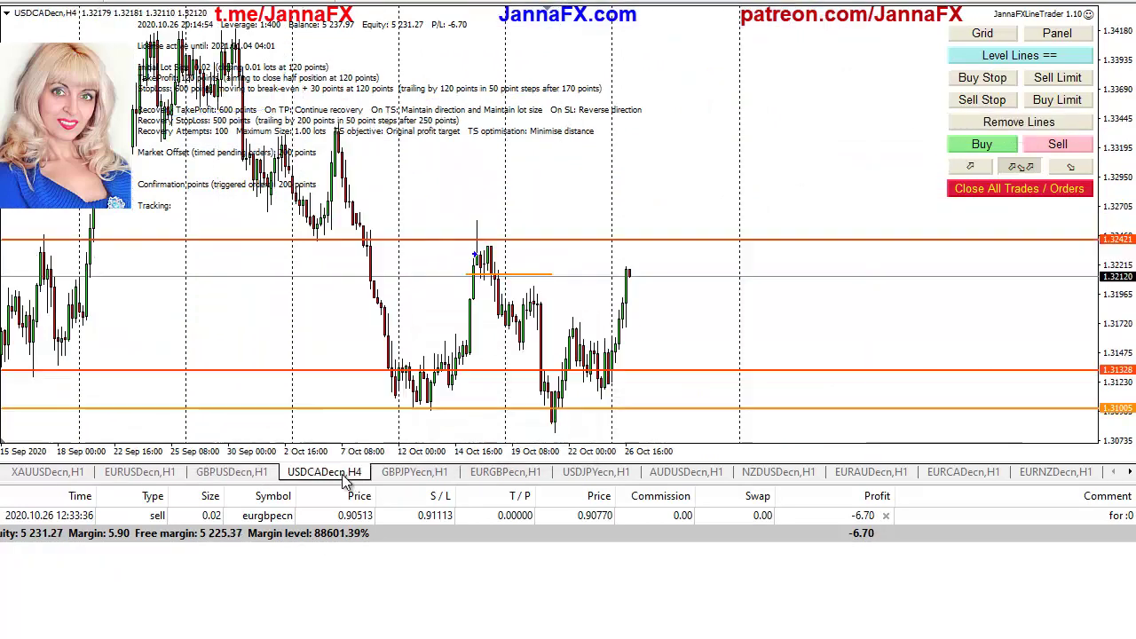
click(405, 478)
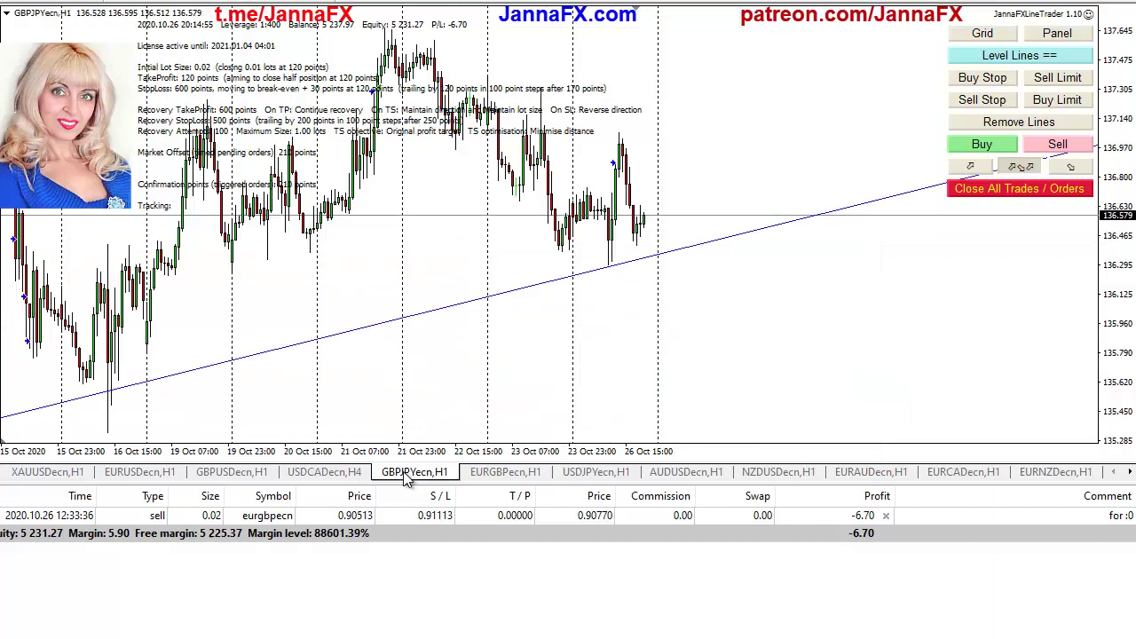
click(497, 473)
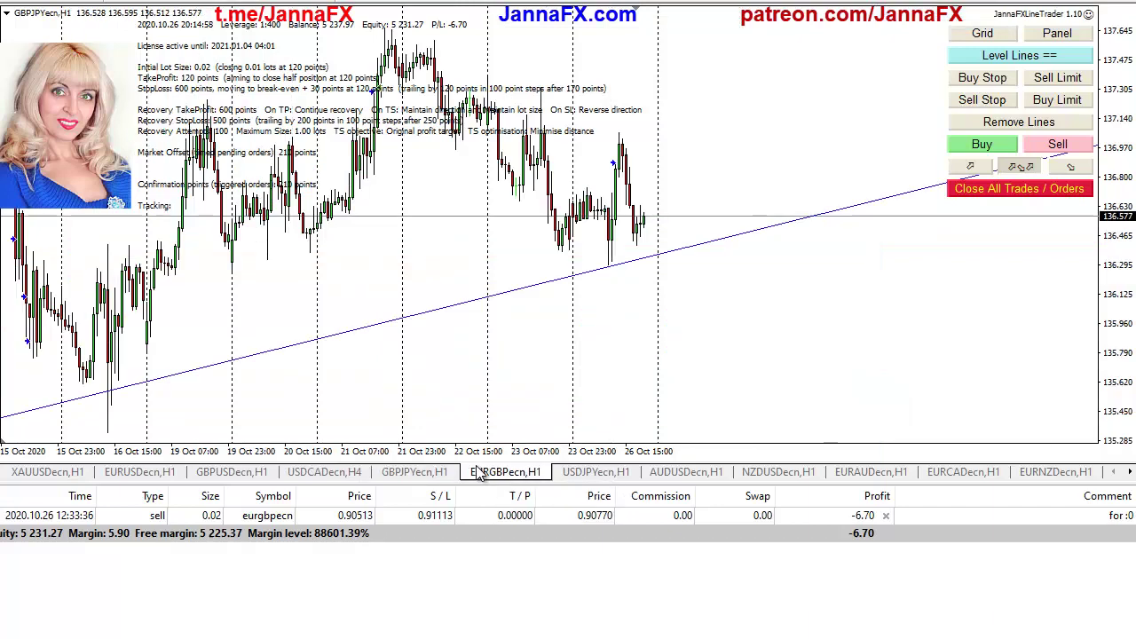
click(585, 474)
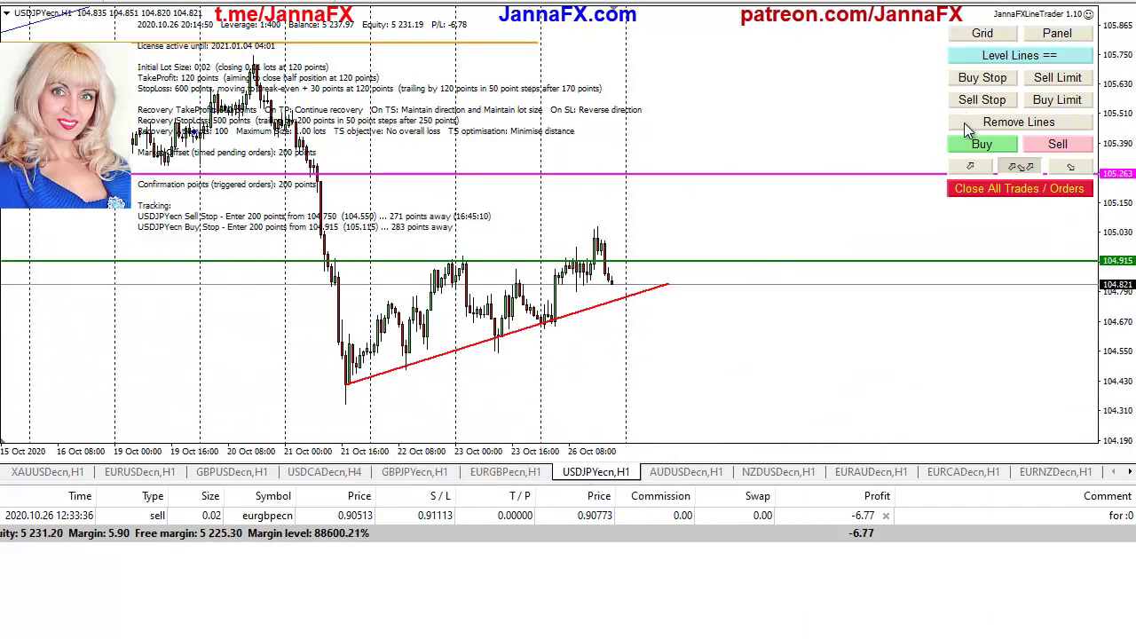
click(967, 127)
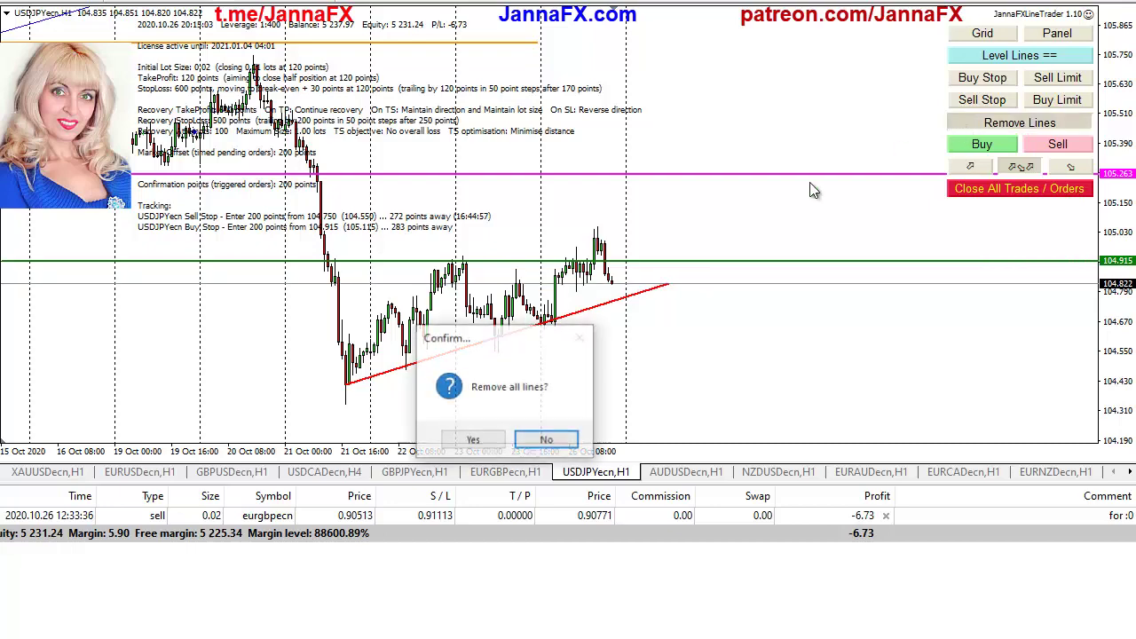
click(473, 439)
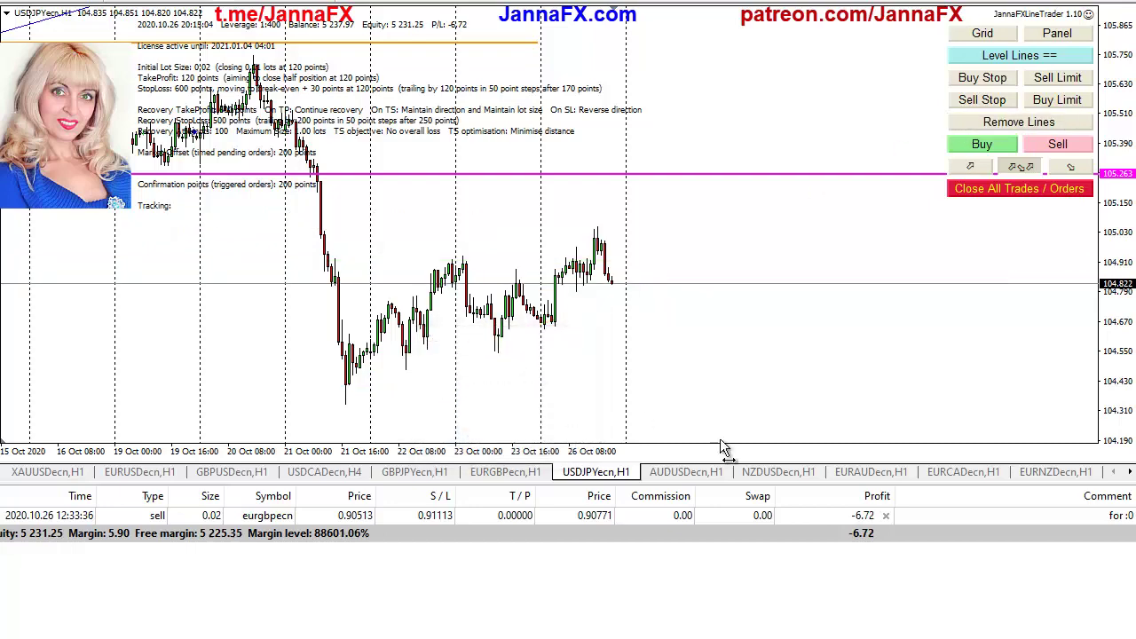
- Check the AUDUSD chart and remove all order lines from the NZDUSD H1 chart
click(686, 472)
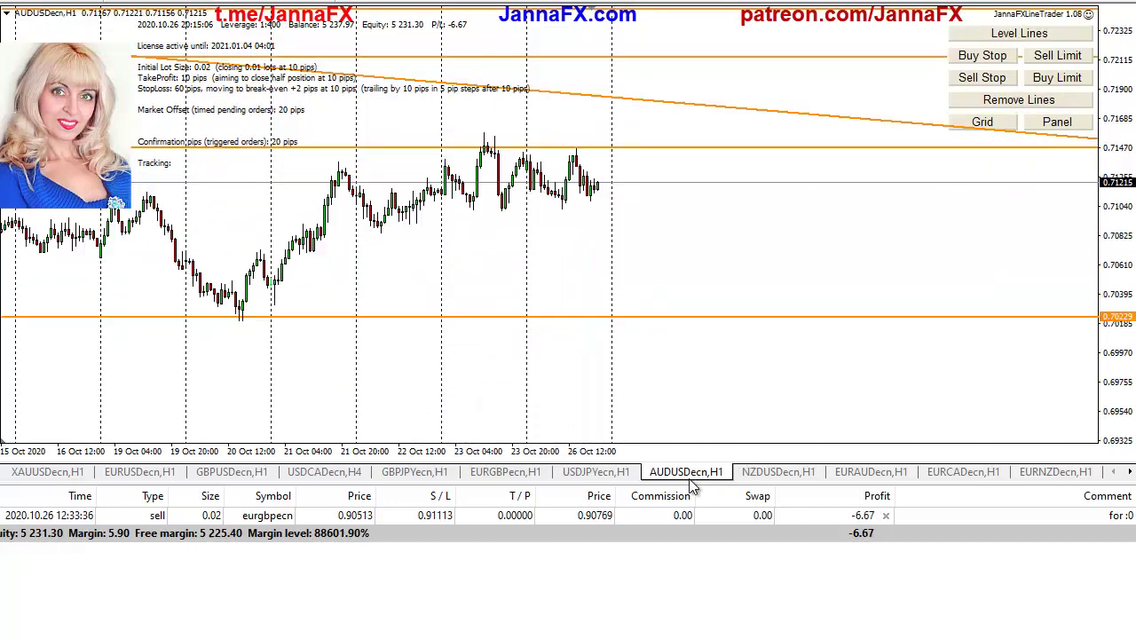
click(789, 476)
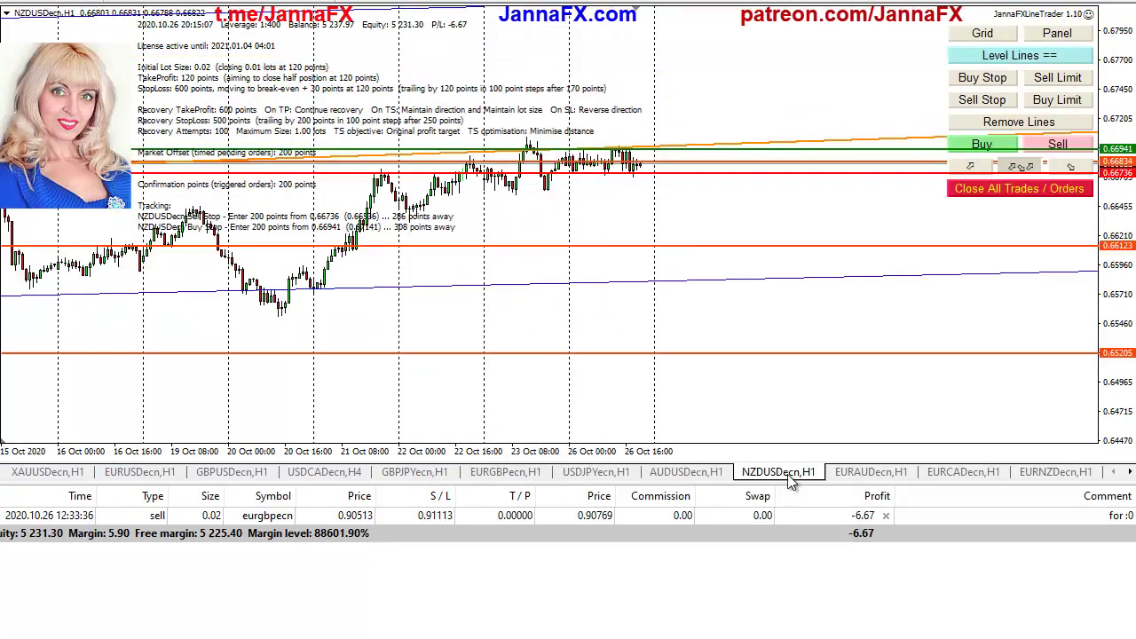
click(994, 124)
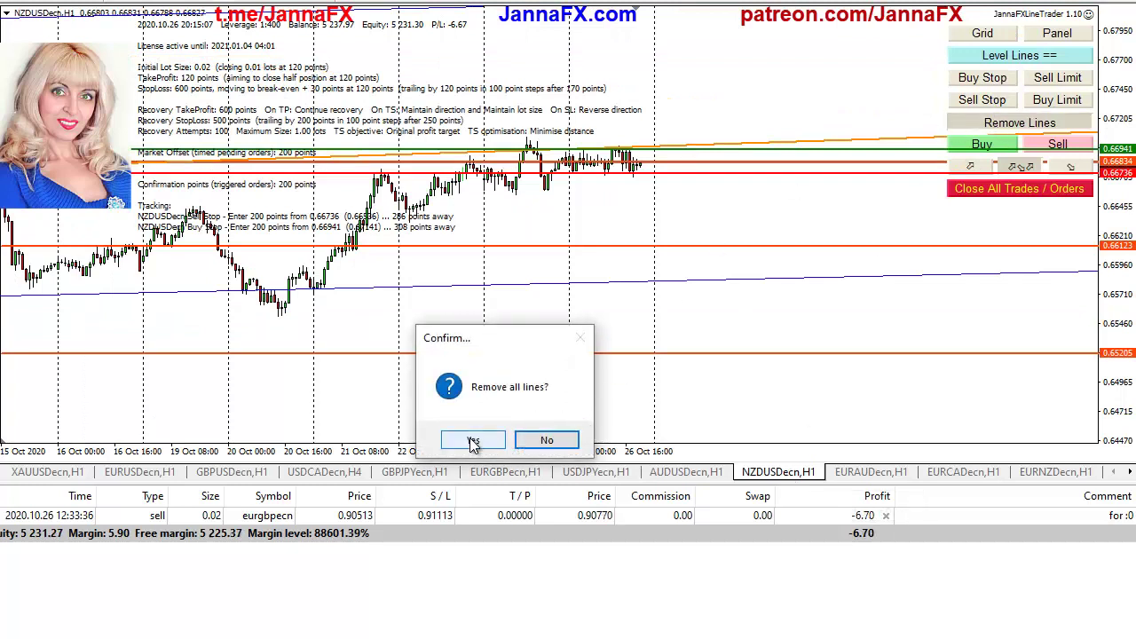
click(473, 440)
- Check the EURAUD, EURCAD and EURNZD H1 charts for remaining order lines
click(888, 473)
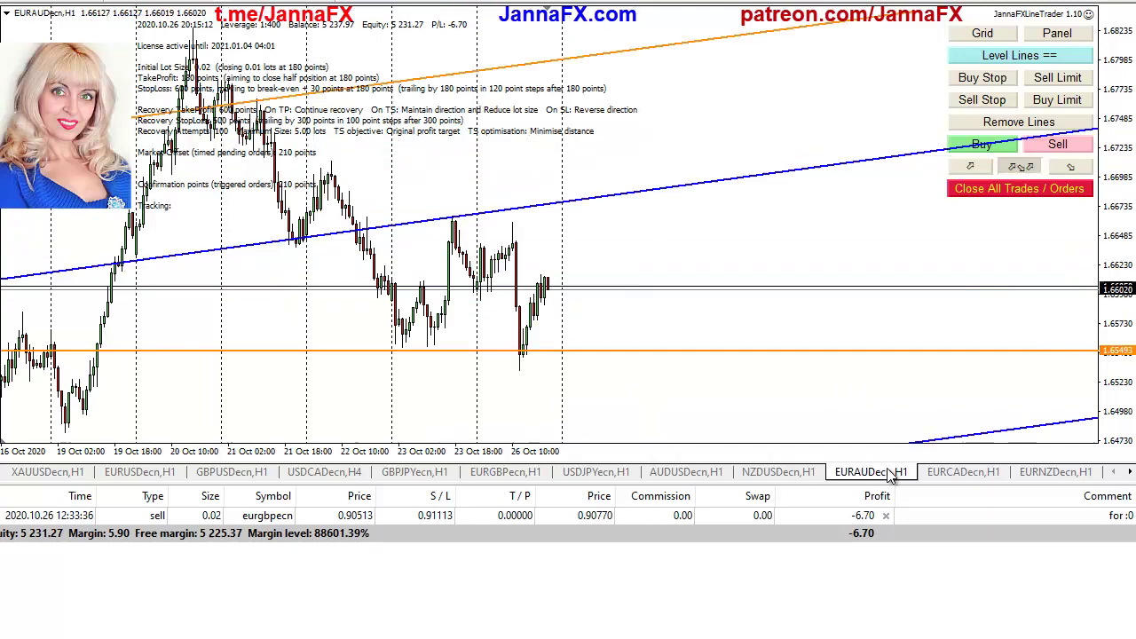
click(964, 473)
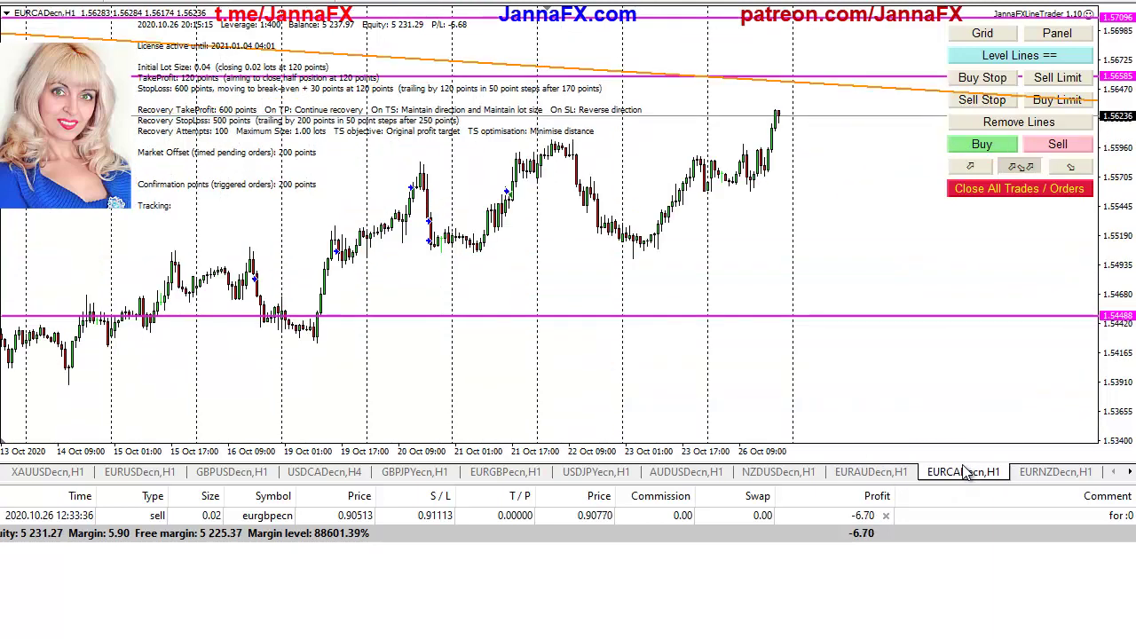
click(1052, 476)
click(1129, 473)
click(1129, 472)
click(1129, 472)
click(1129, 472)
click(1129, 472)
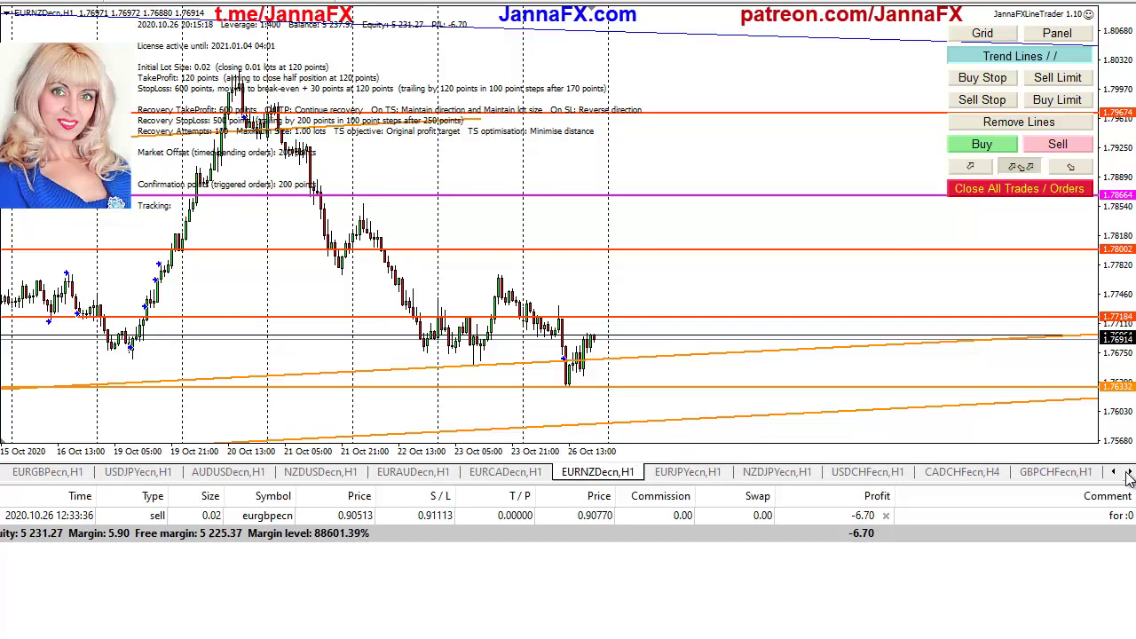
- Remove all order lines from the EURJPY H1 chart
click(706, 476)
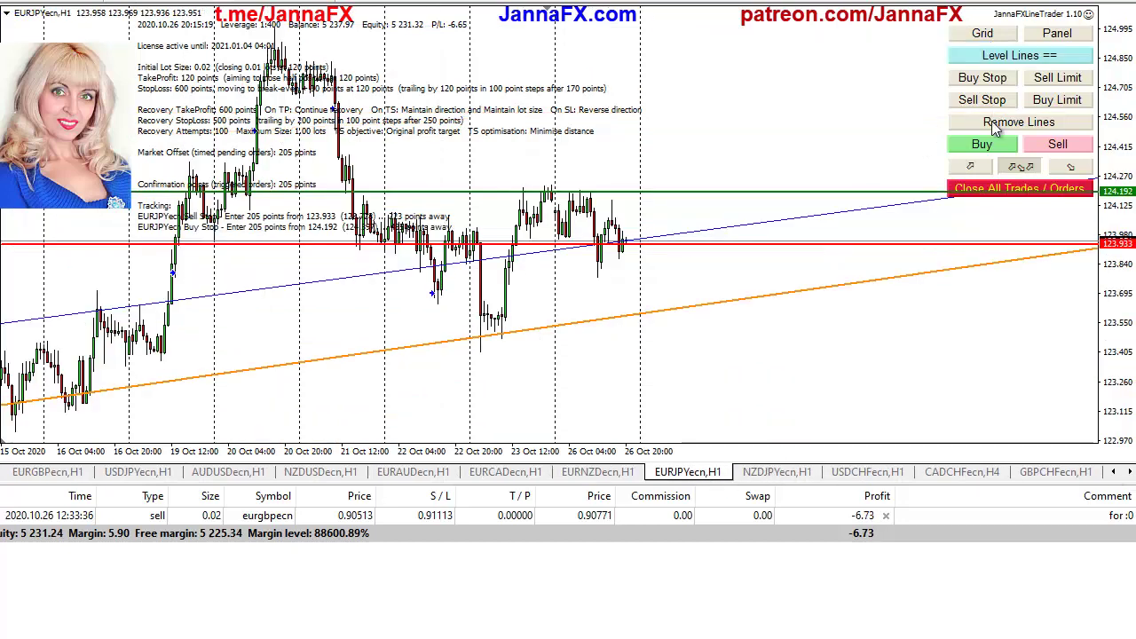
click(994, 127)
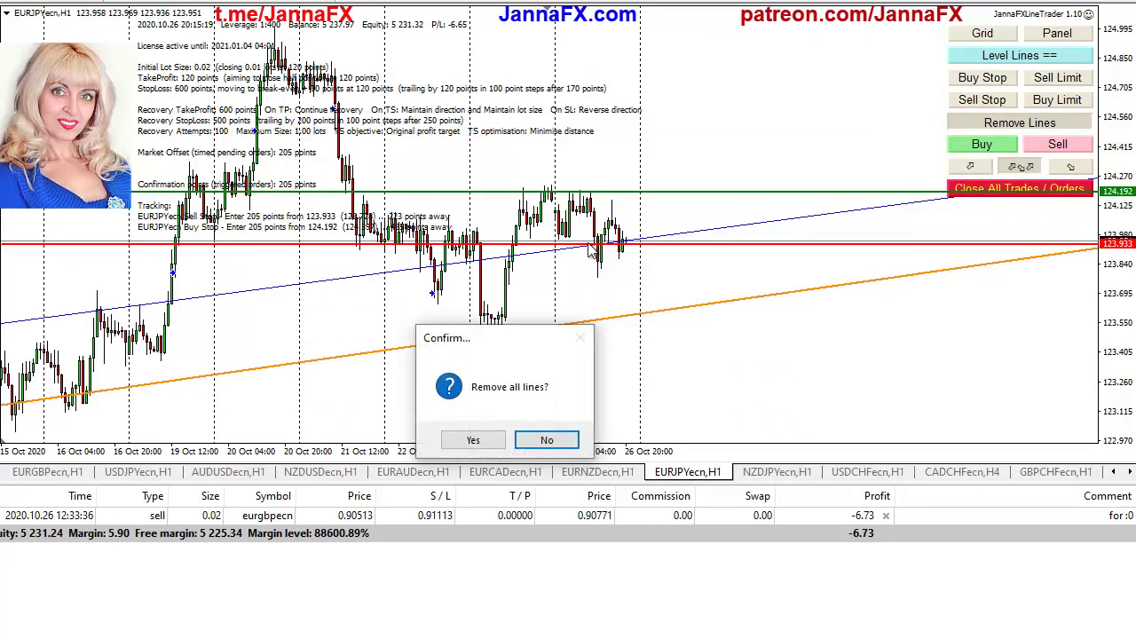
click(473, 442)
- Check the NZDJPY, USDCHF, CADCHF and GBPCHF charts for remaining order lines
click(761, 472)
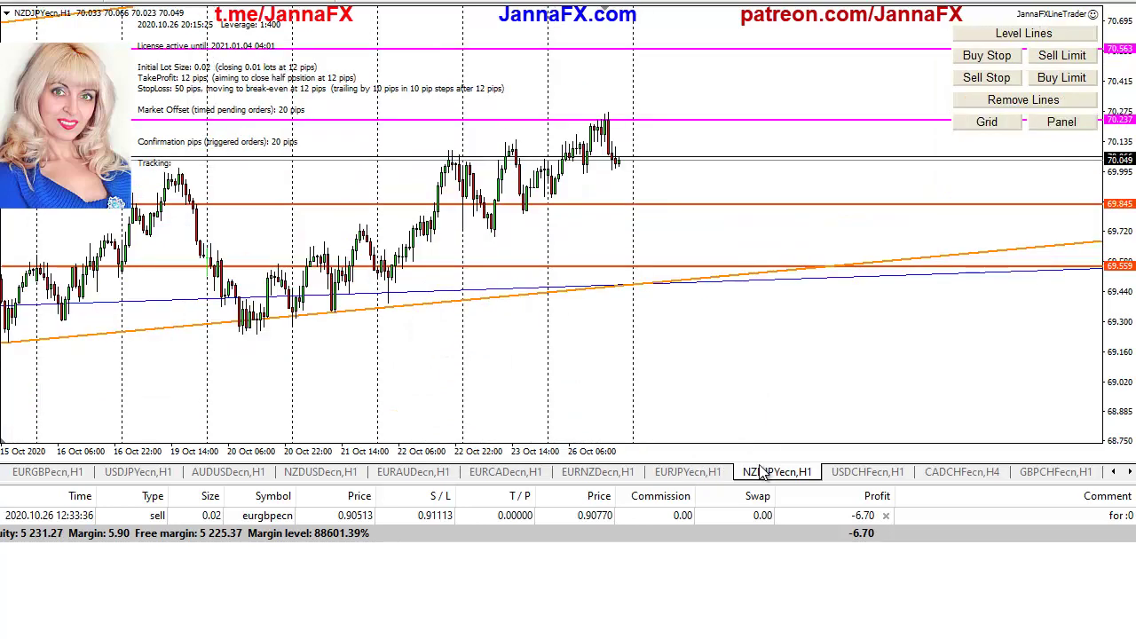
click(868, 476)
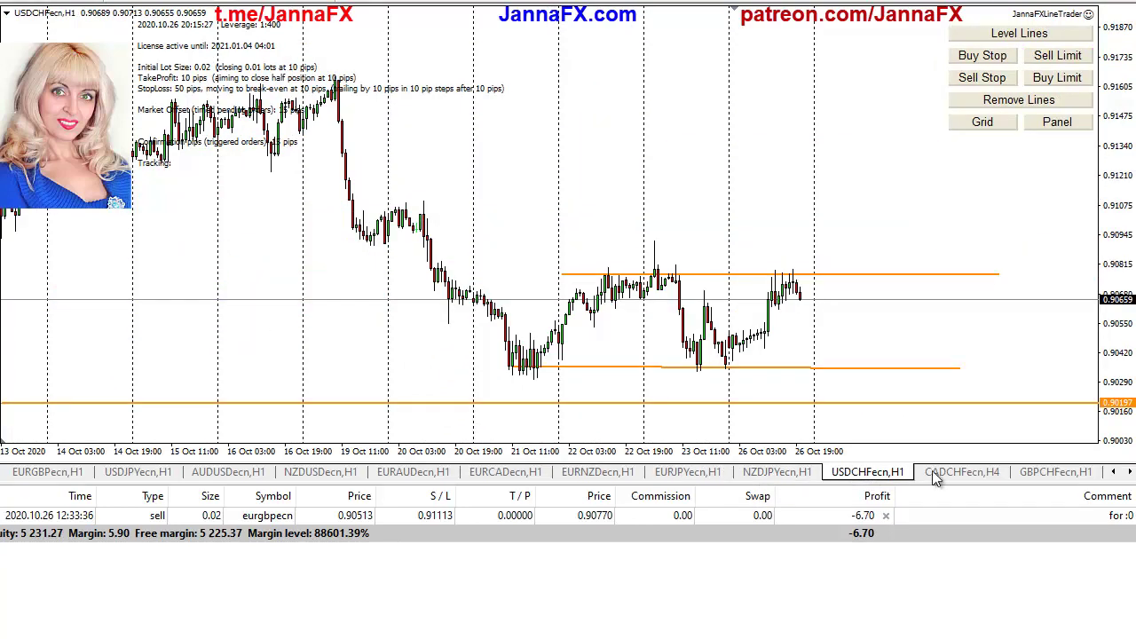
click(938, 477)
click(1048, 477)
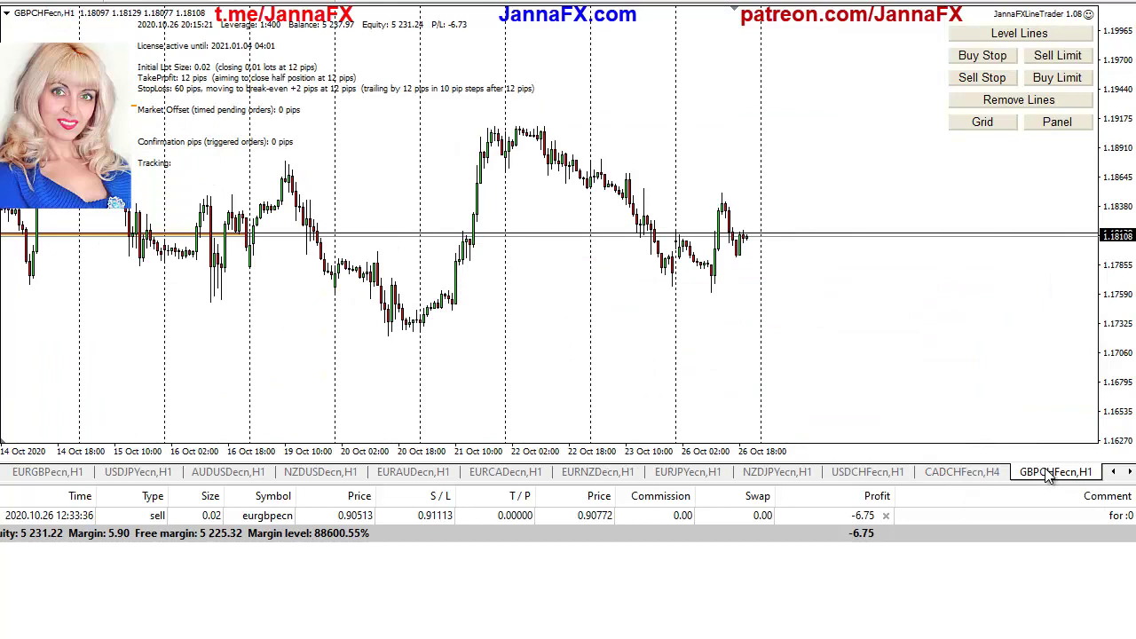
click(1129, 473)
click(1129, 473)
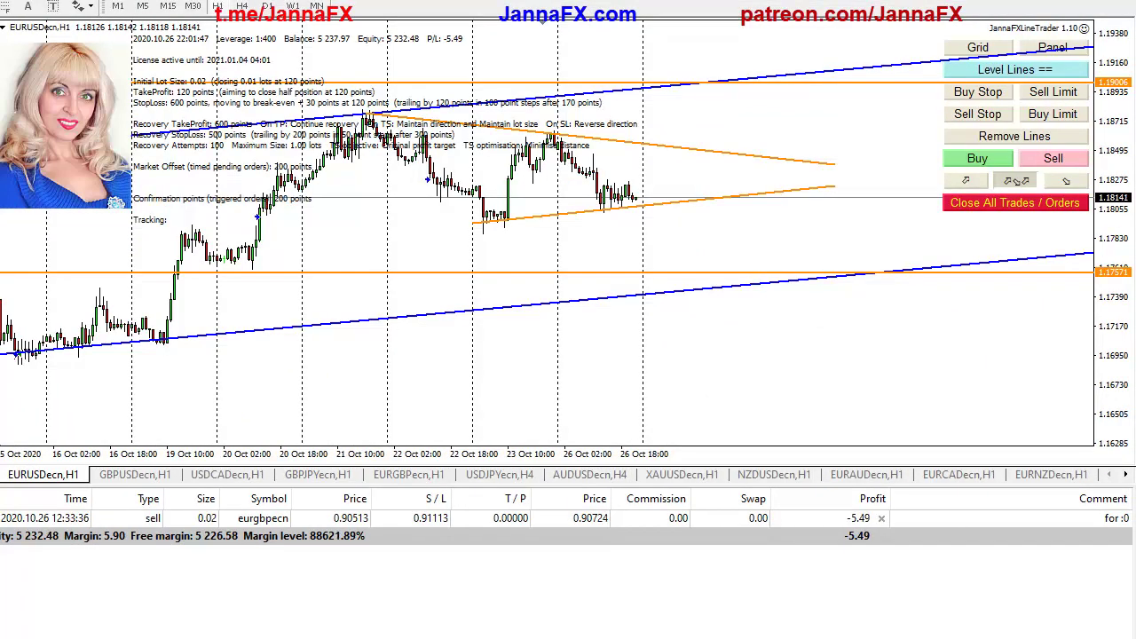
- Examine recent EURUSD H1 price action against the converging orange trend lines and the blue channel
drag(472, 381, 391, 436)
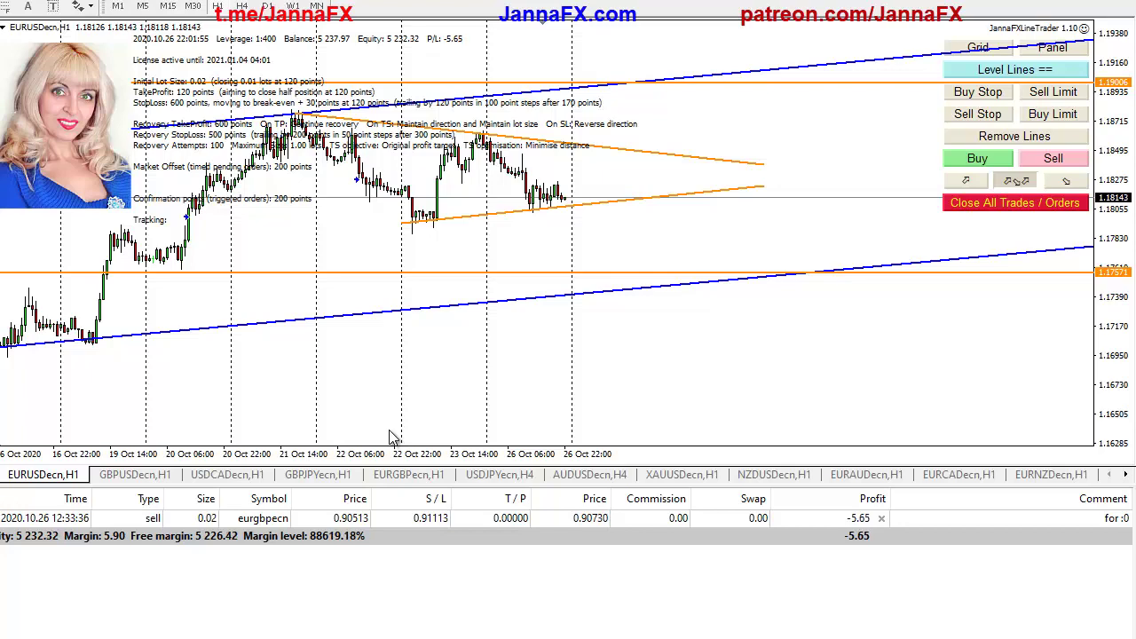
drag(561, 238, 693, 259)
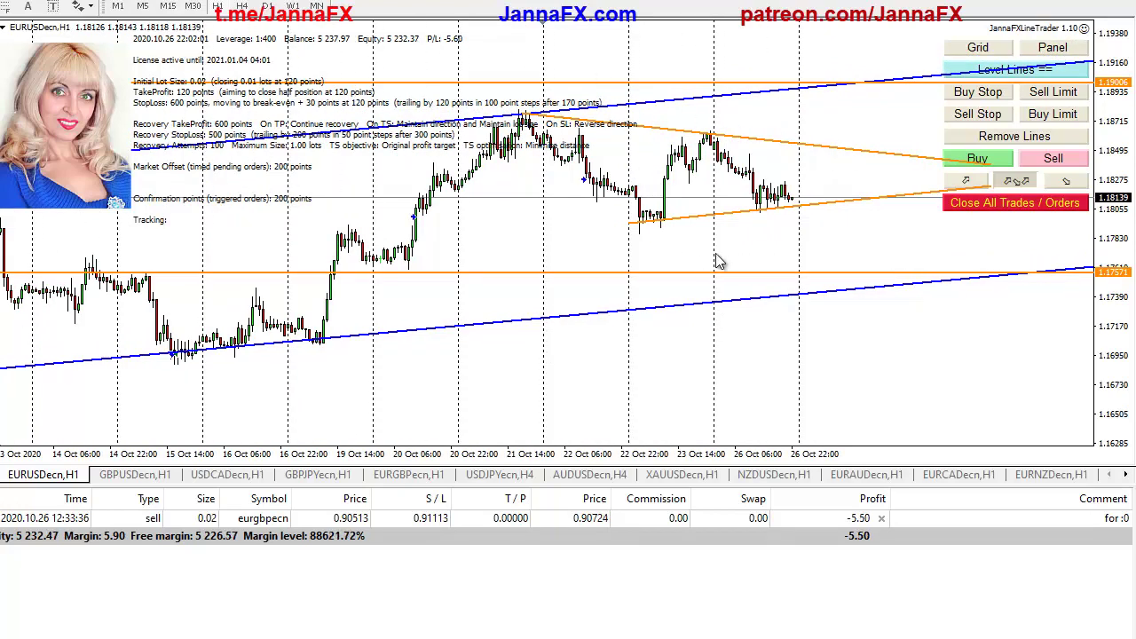
drag(780, 264, 675, 268)
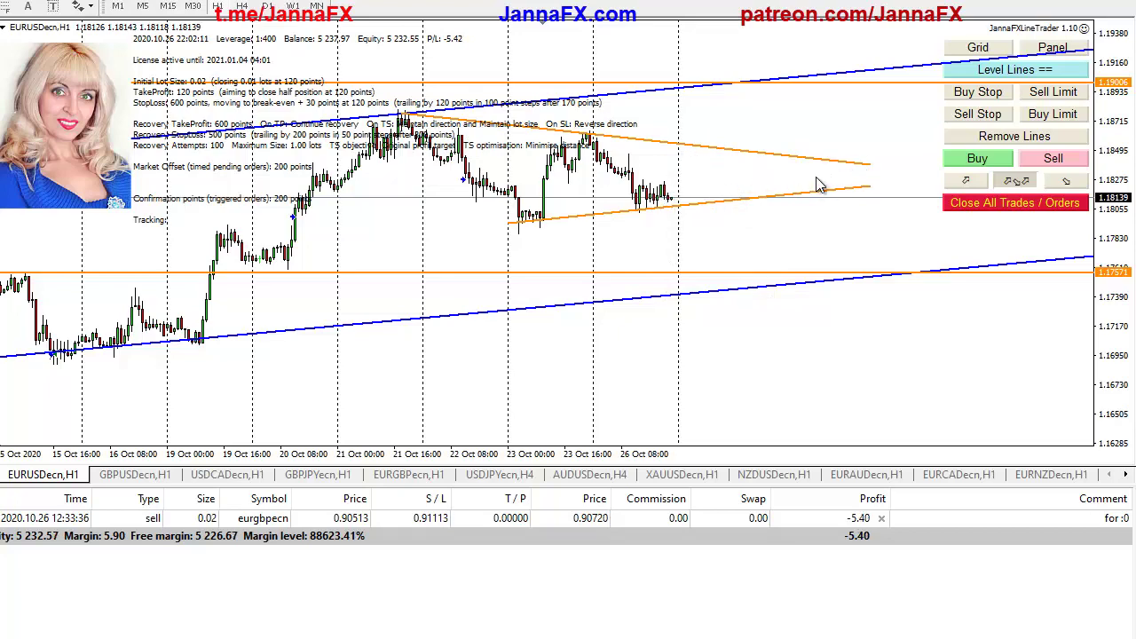
drag(825, 197, 736, 199)
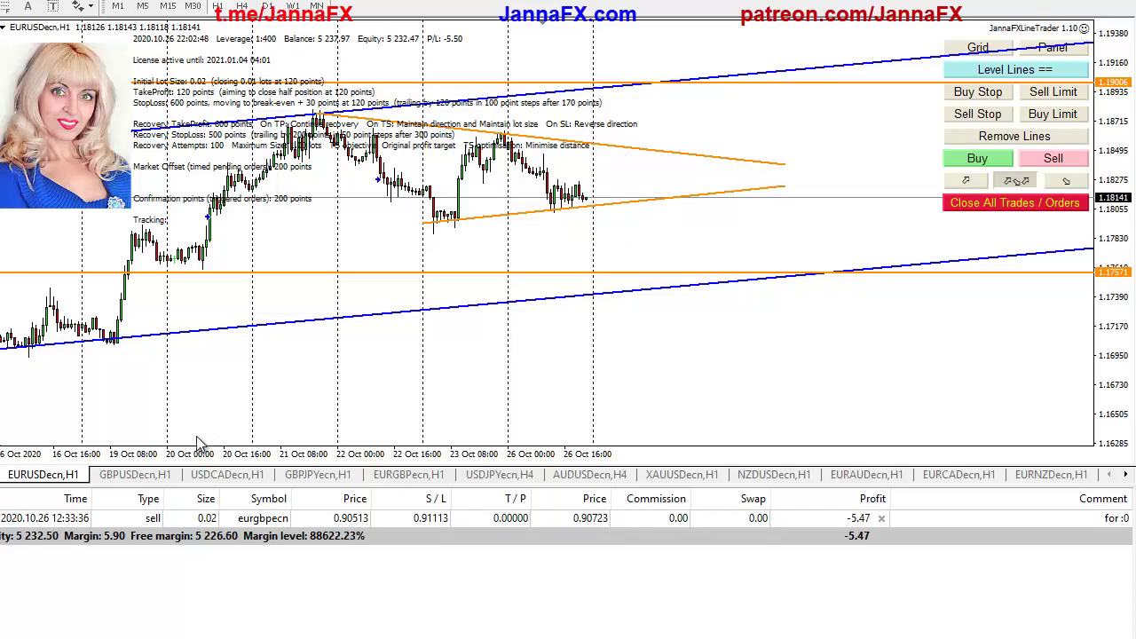
- Examine the GBPUSD H1 chart's descending blue channel and the earlier price history around the 1.30040 level
click(135, 475)
drag(592, 287, 404, 311)
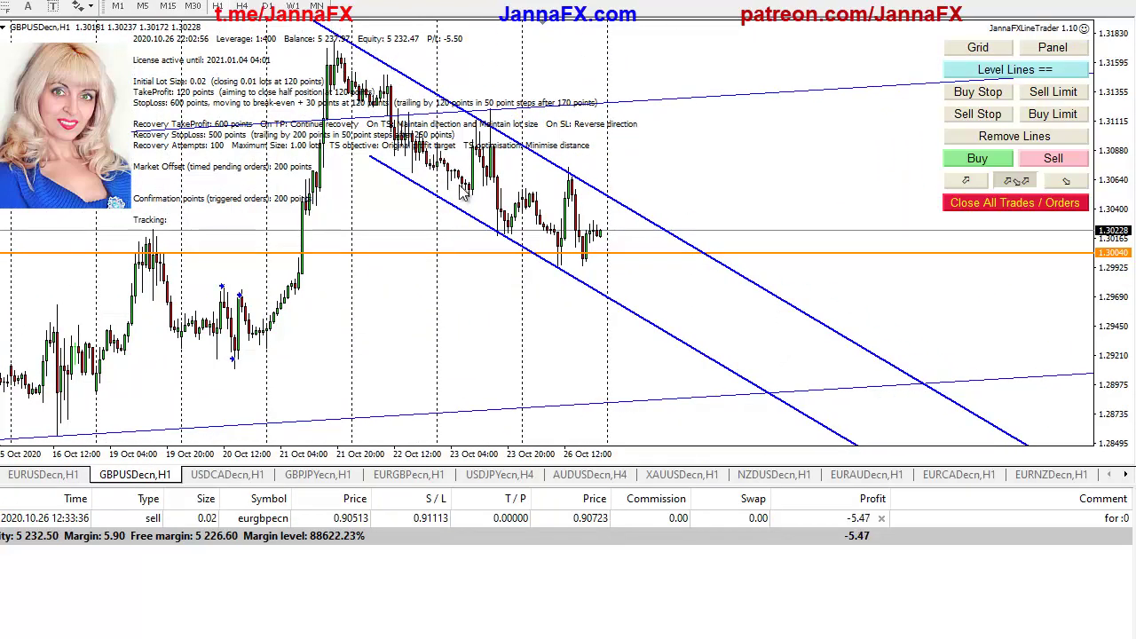
drag(236, 236, 830, 277)
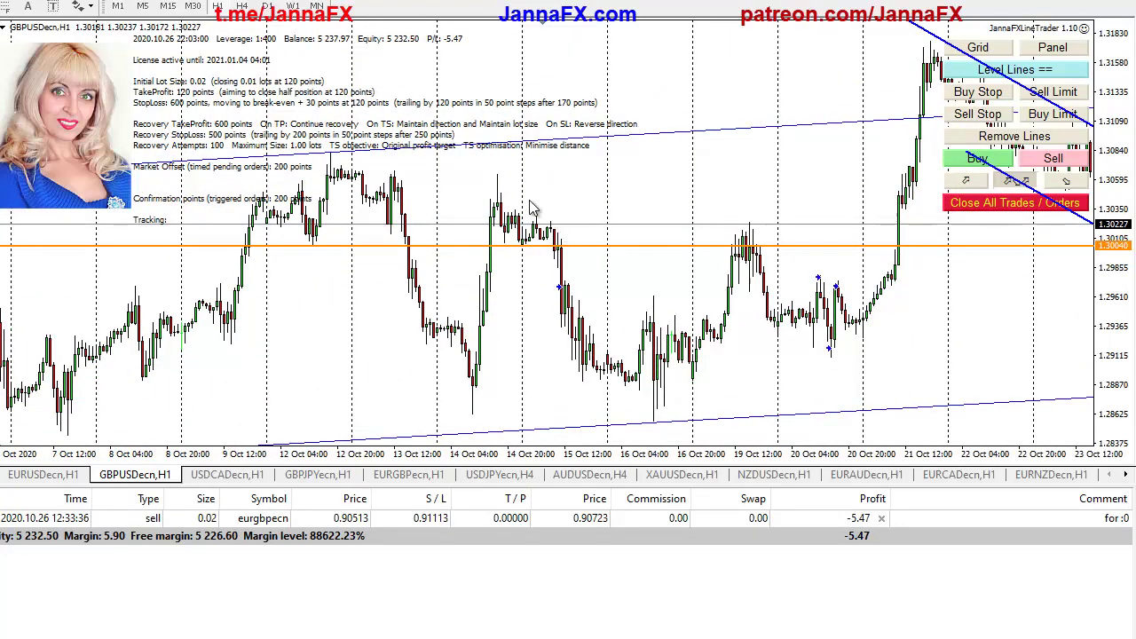
drag(810, 222, 247, 238)
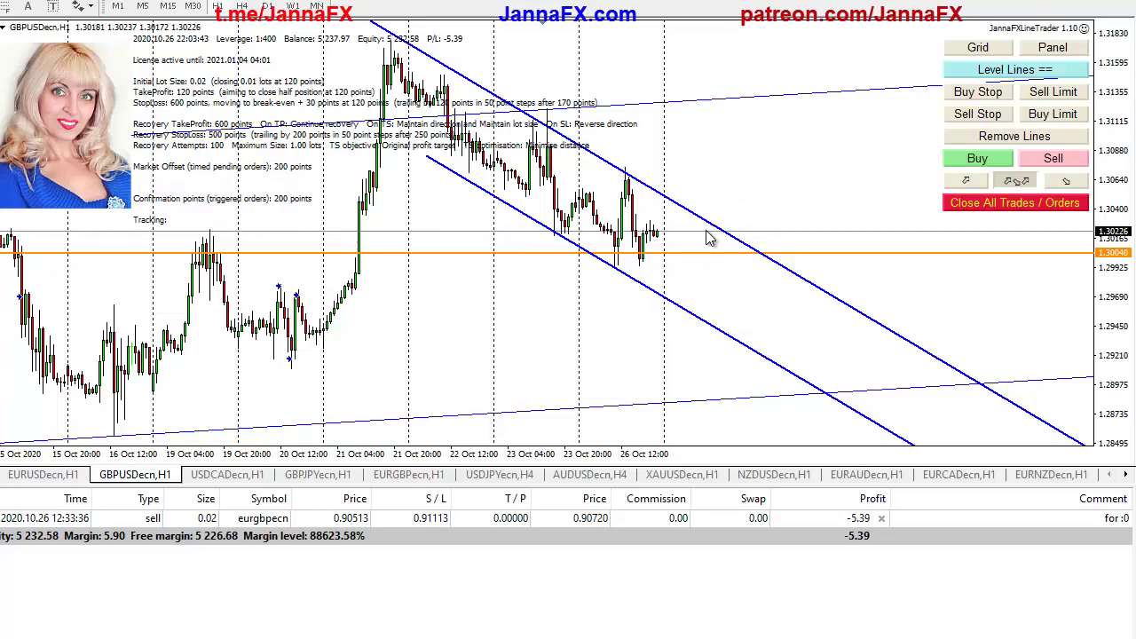
- Examine the USDCAD H1 chart's rising orange channel and the earlier price history around its horizontal levels
click(229, 476)
drag(381, 340, 634, 253)
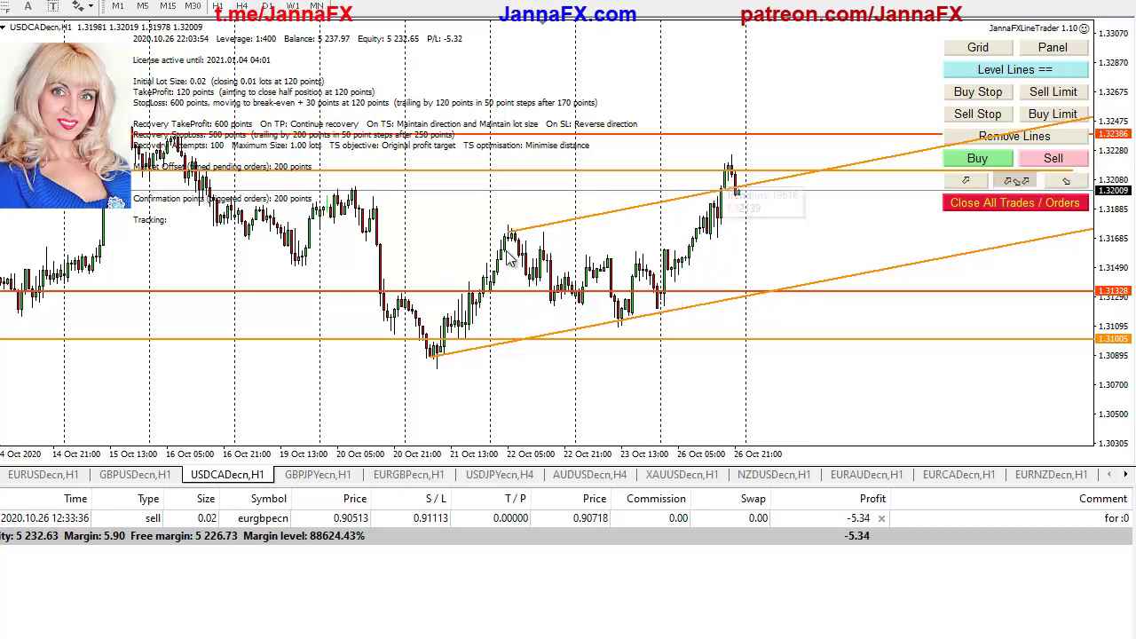
drag(594, 395, 857, 413)
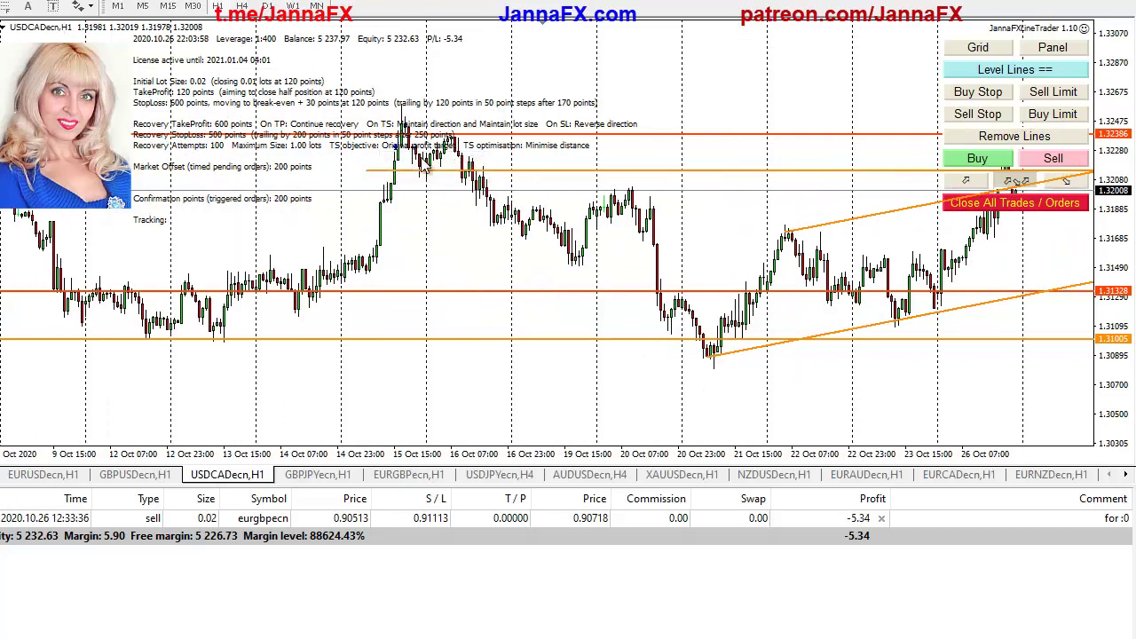
drag(796, 171, 424, 229)
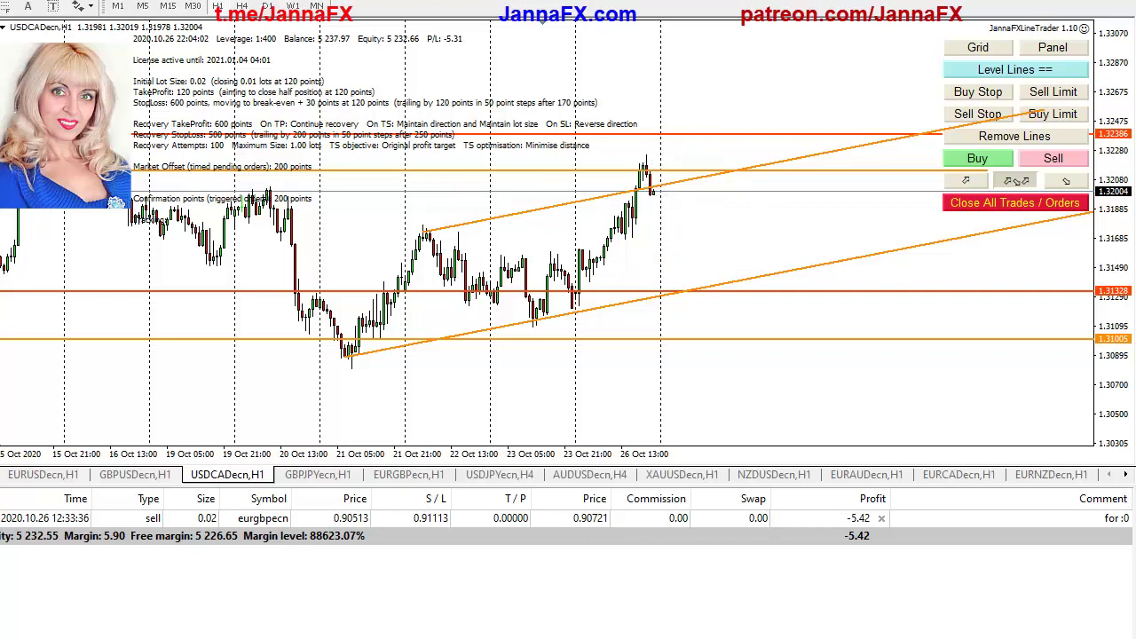
- Measure the distance from the orange horizontal level above the USDCAD price towards the 1.32386 level
middle_click(697, 169)
drag(704, 168, 707, 140)
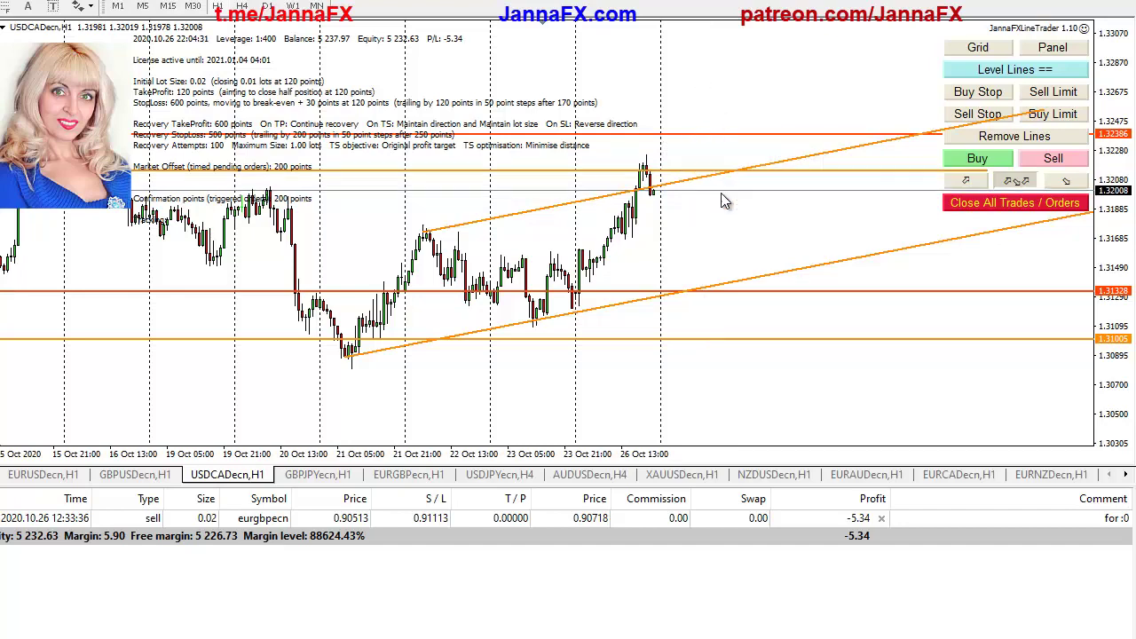
- Examine GBPJPY H1 against its rising trend line and the 136.368 level, and check the open EURGBP sell trade
click(344, 476)
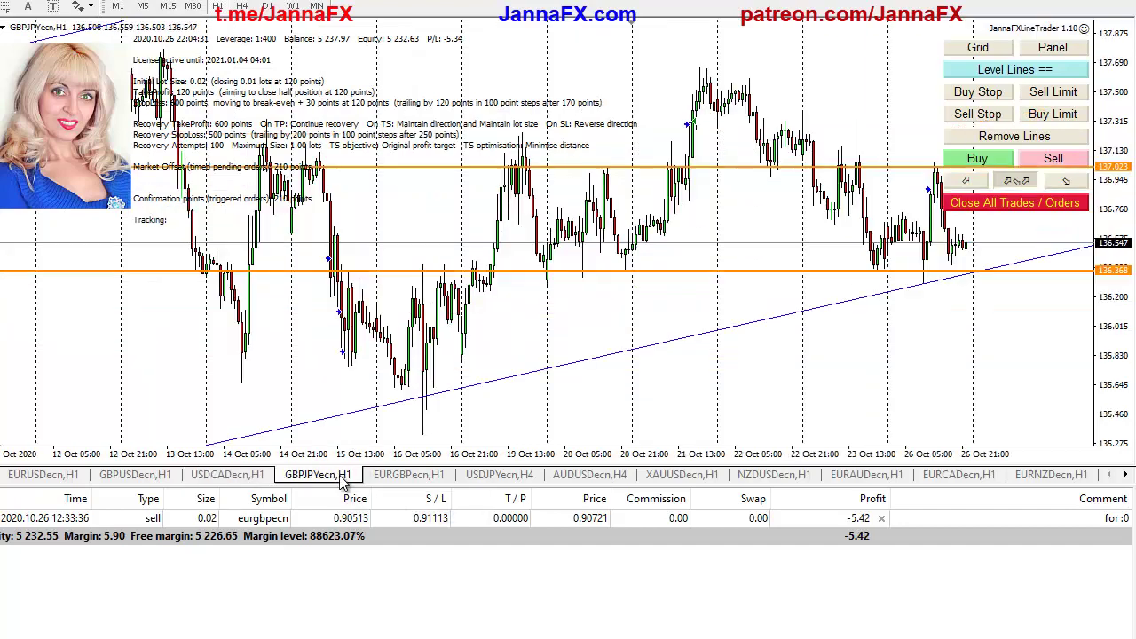
drag(693, 347, 406, 337)
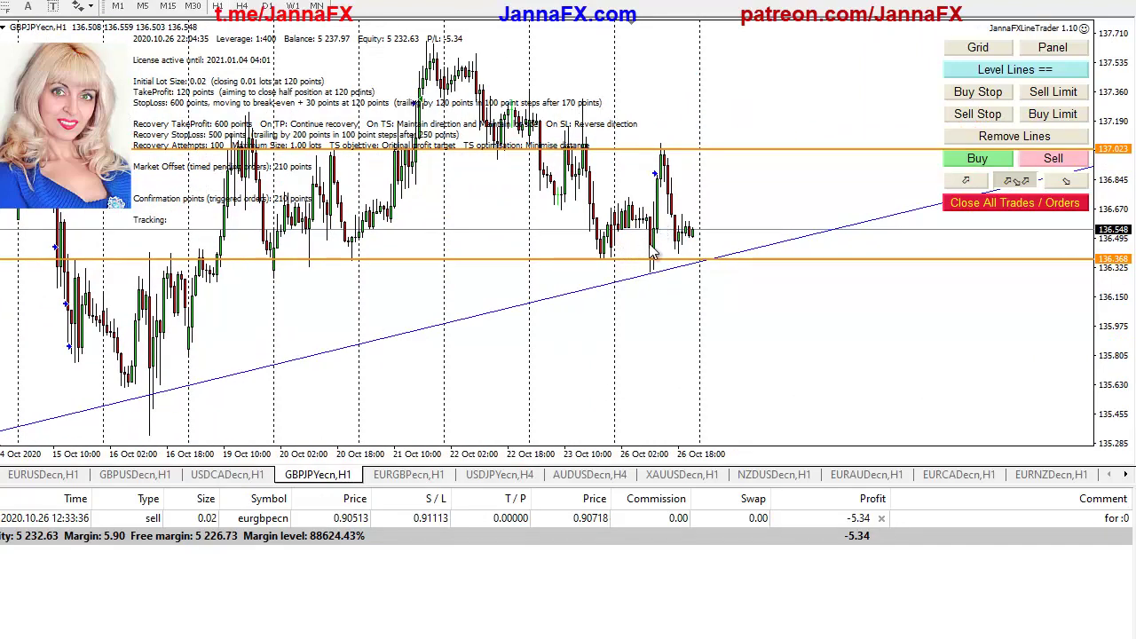
drag(636, 372, 385, 381)
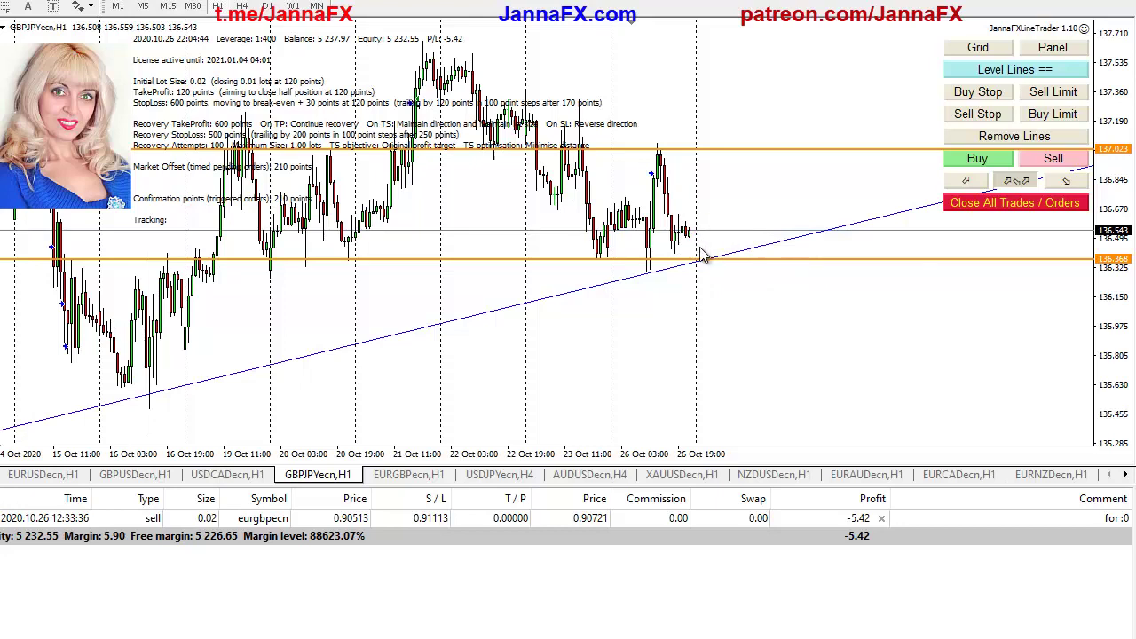
click(431, 477)
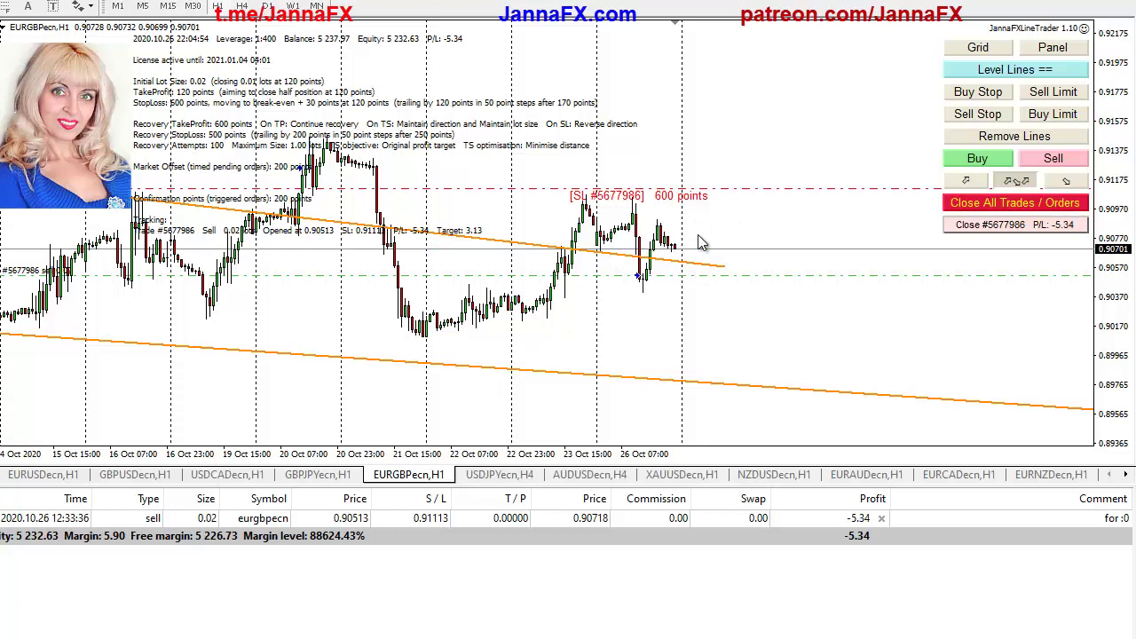
- Switch the USDJPY chart to H1 and draw a rising upper channel line over the recent highs, ending at the 105.263 level
click(508, 479)
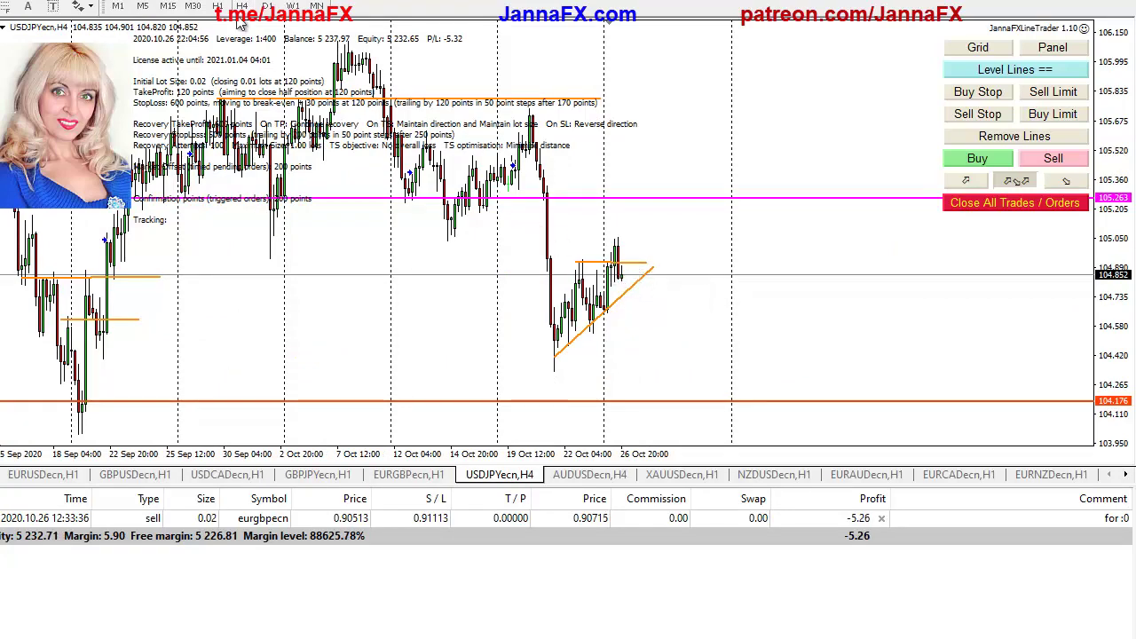
click(218, 6)
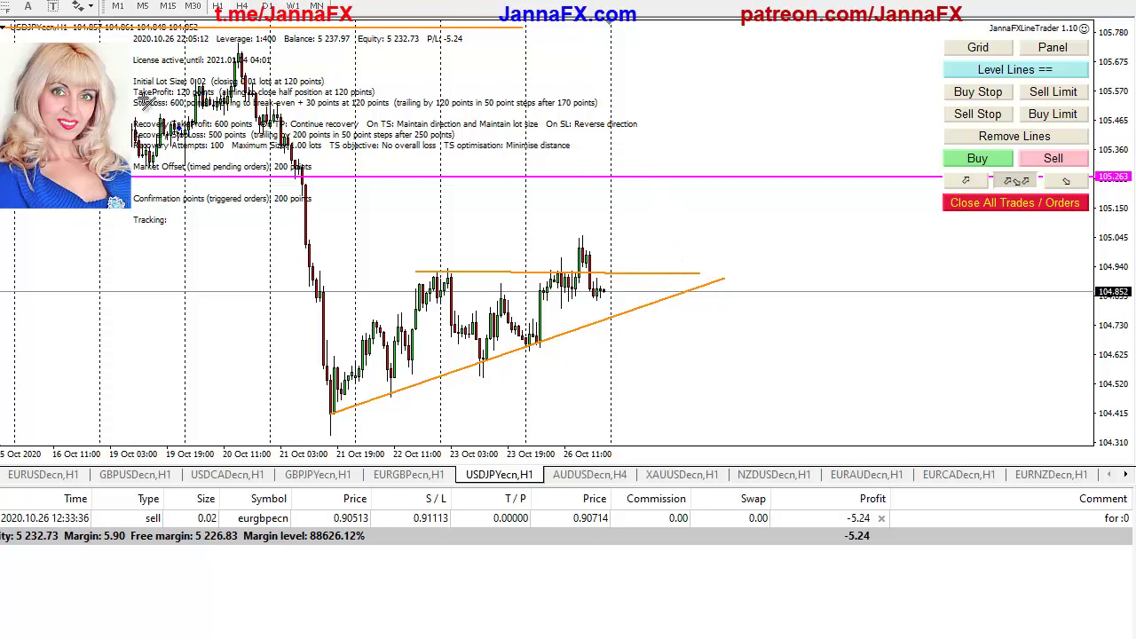
mouse_move(417, 285)
mouse_down()
mouse_move(749, 193)
mouse_move(748, 177)
mouse_up()
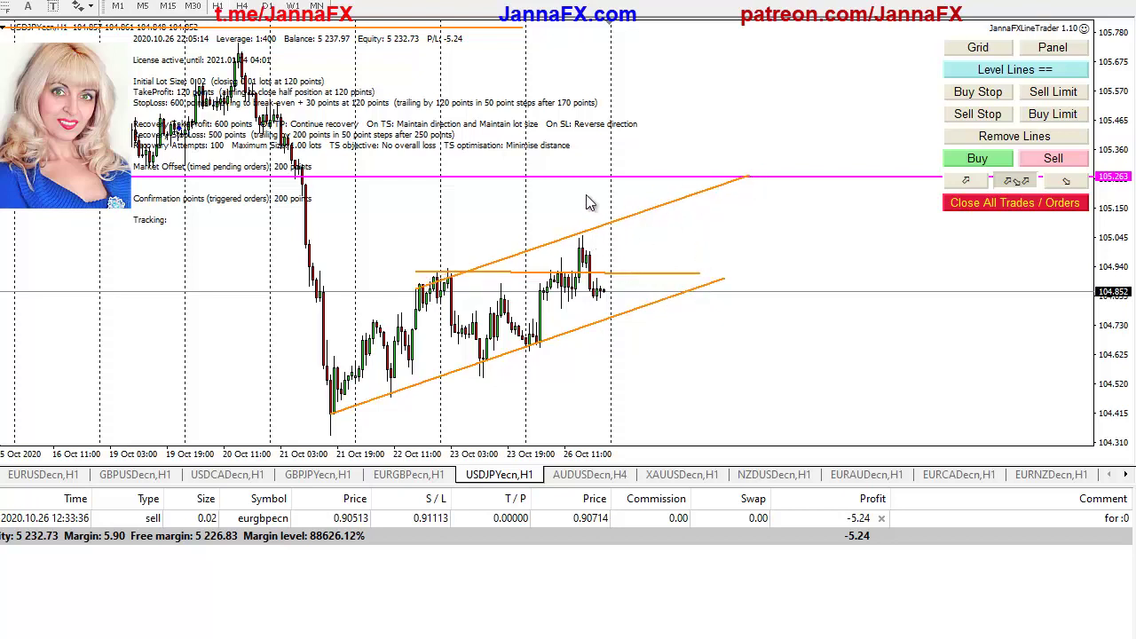
- Measure USDJPY's distance from the flat orange line towards the 105.263 level, and compare the channel on H4 and H1
middle_click(575, 293)
drag(686, 273, 688, 185)
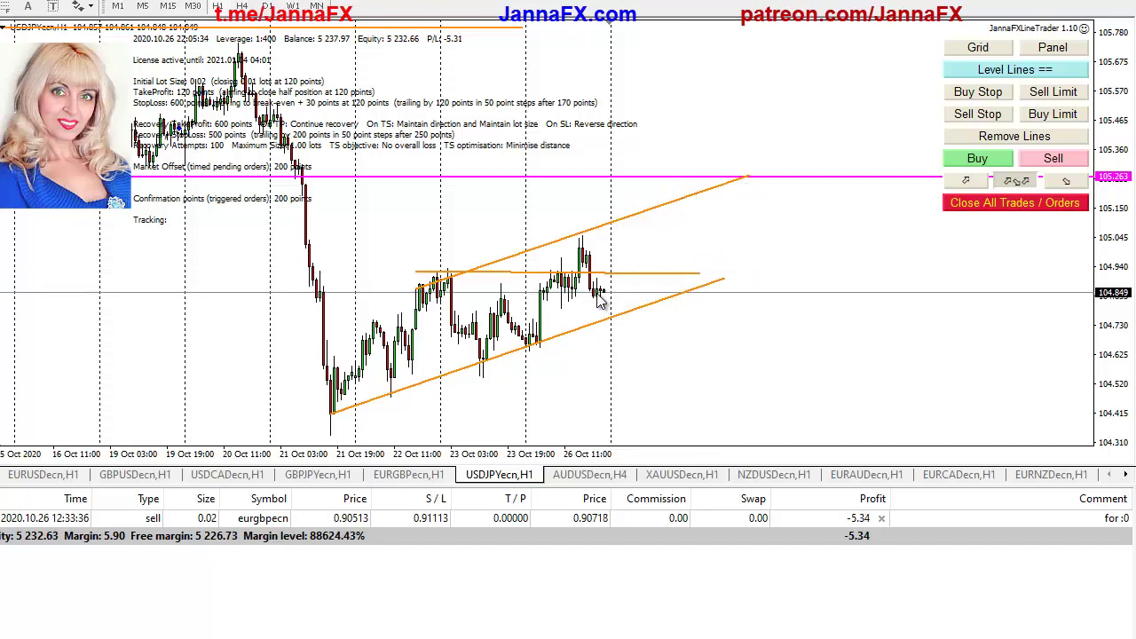
scroll(797, 328, up, 1)
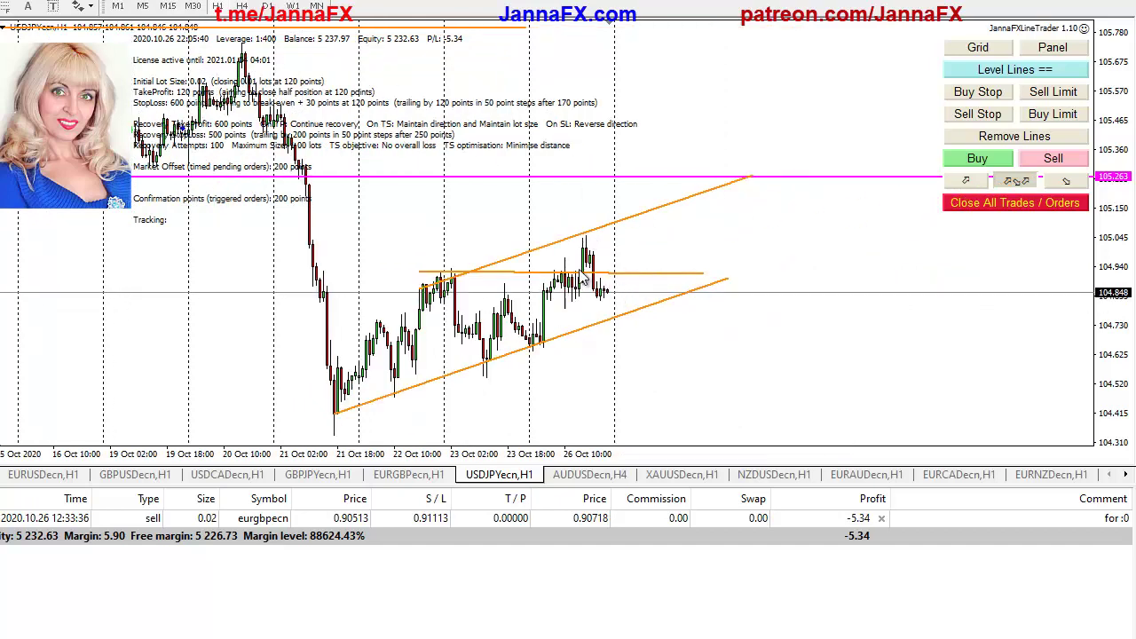
click(245, 9)
drag(343, 114, 362, 135)
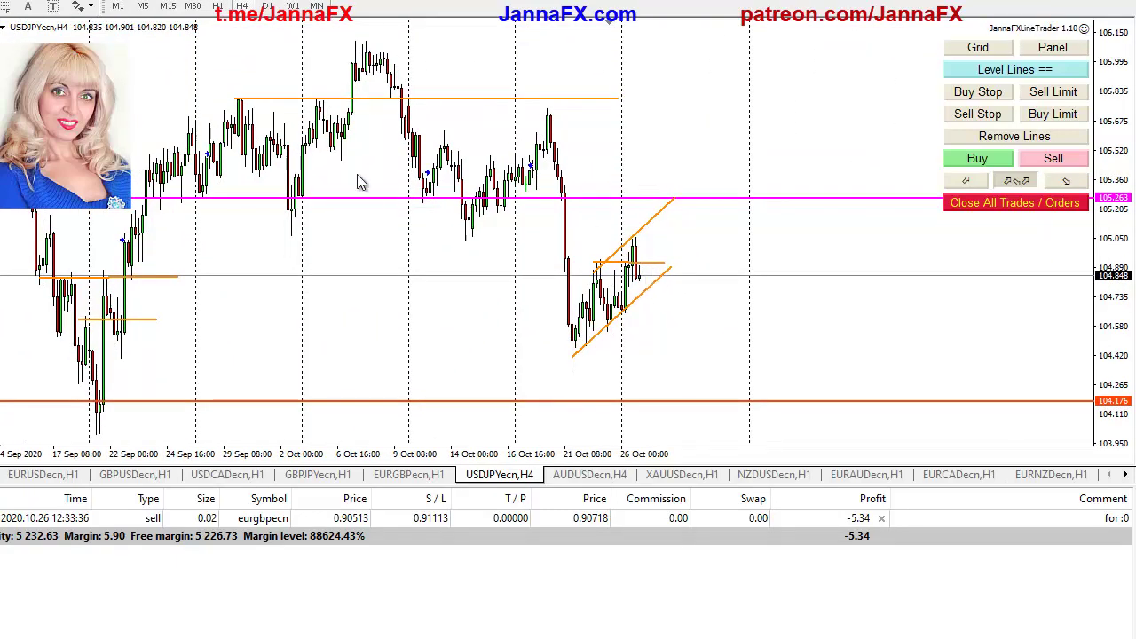
click(217, 6)
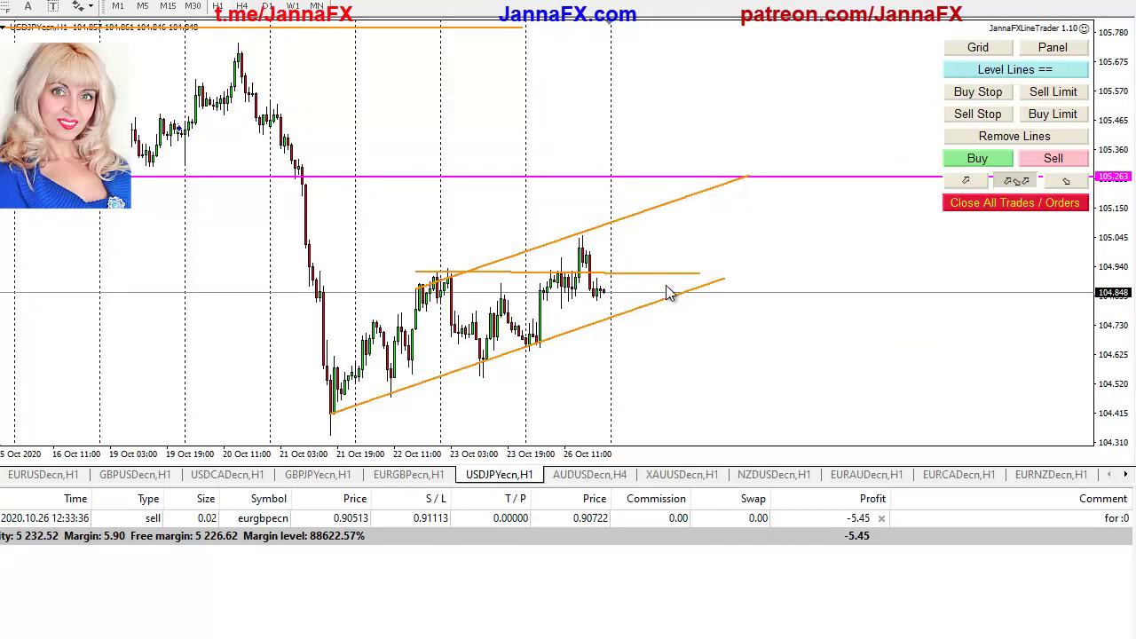
- Measure the AUDUSD H4 distance from the descending orange trend line down towards the 0.70229 level
click(590, 475)
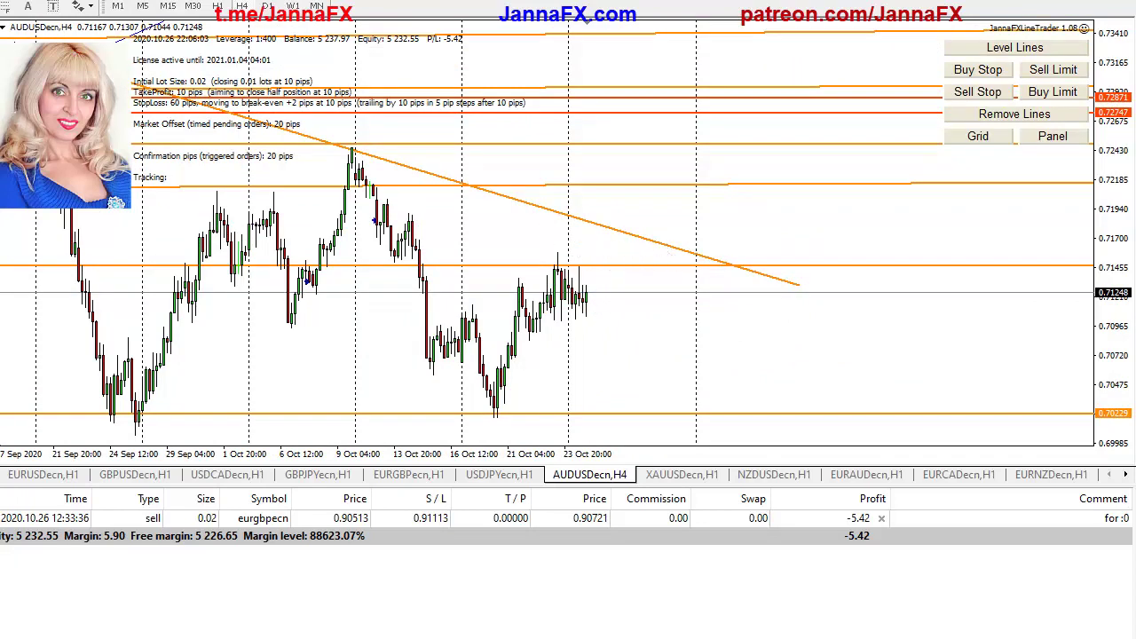
key(ctrl+f)
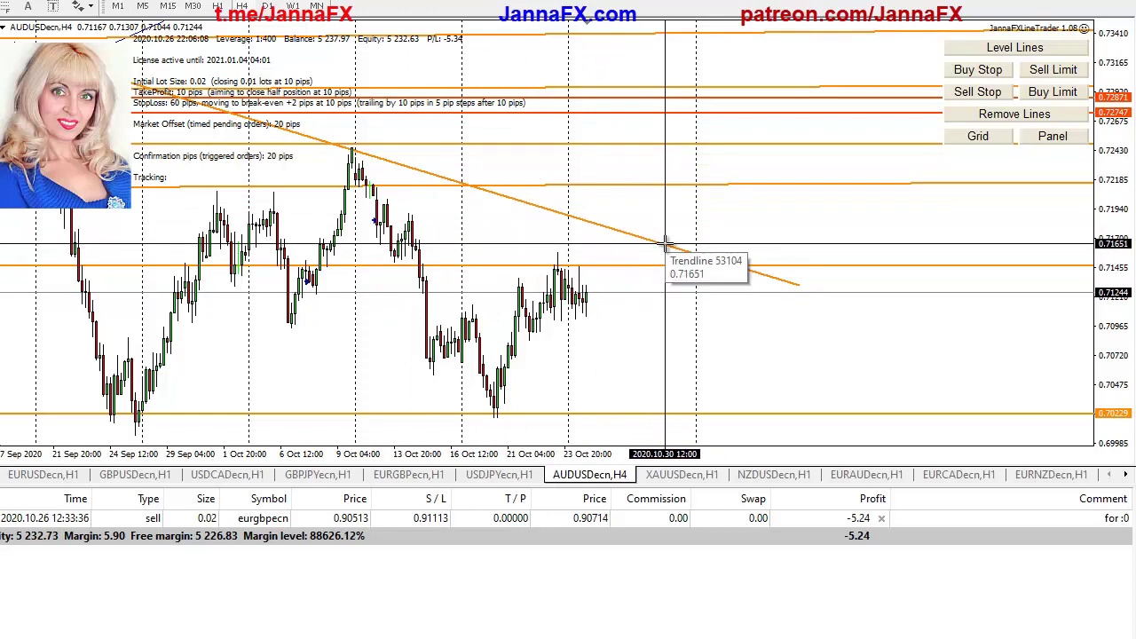
drag(661, 243, 670, 402)
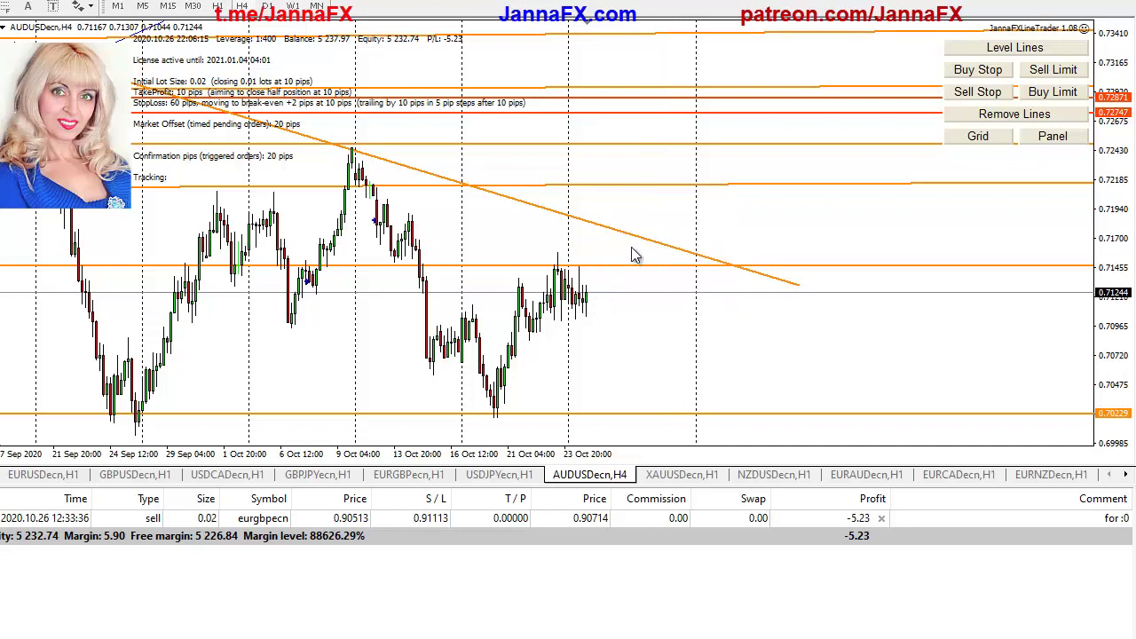
- Examine the XAUUSD H1 chart's recent price against the crossing orange trend lines and the 1912.04 and 1877.56 levels
click(664, 474)
scroll(880, 347, down, 3)
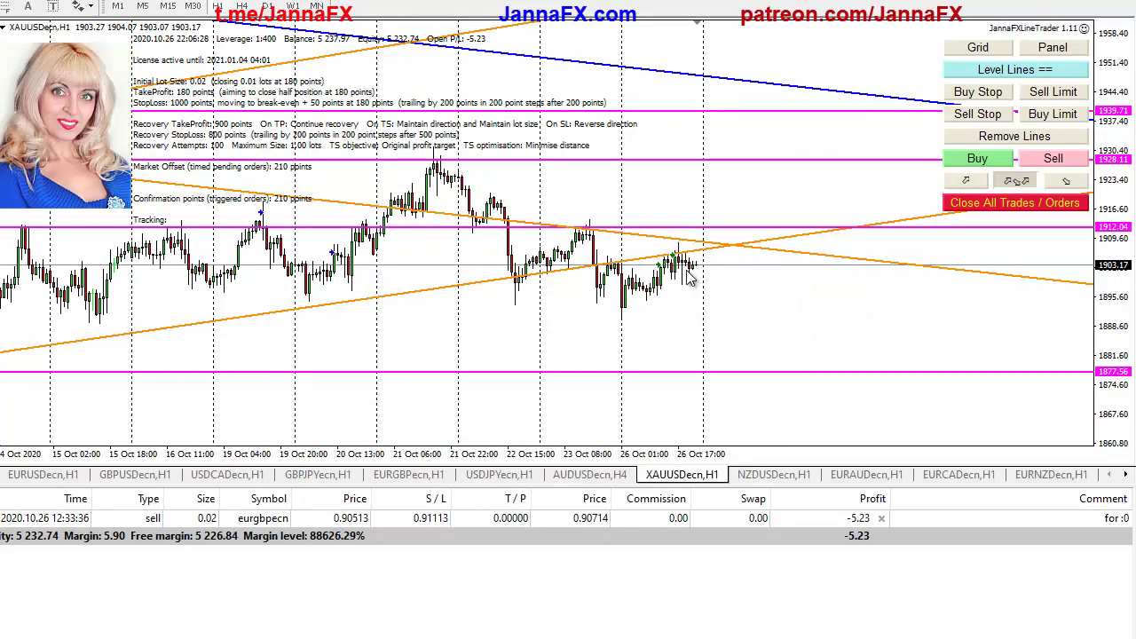
drag(705, 299, 559, 333)
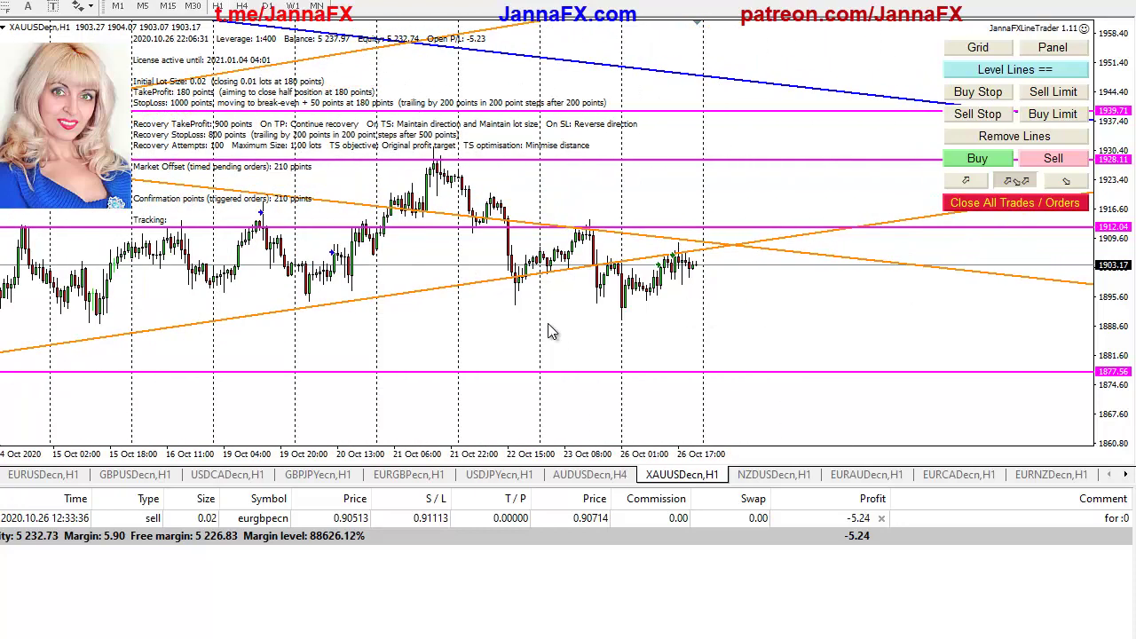
mouse_move(701, 272)
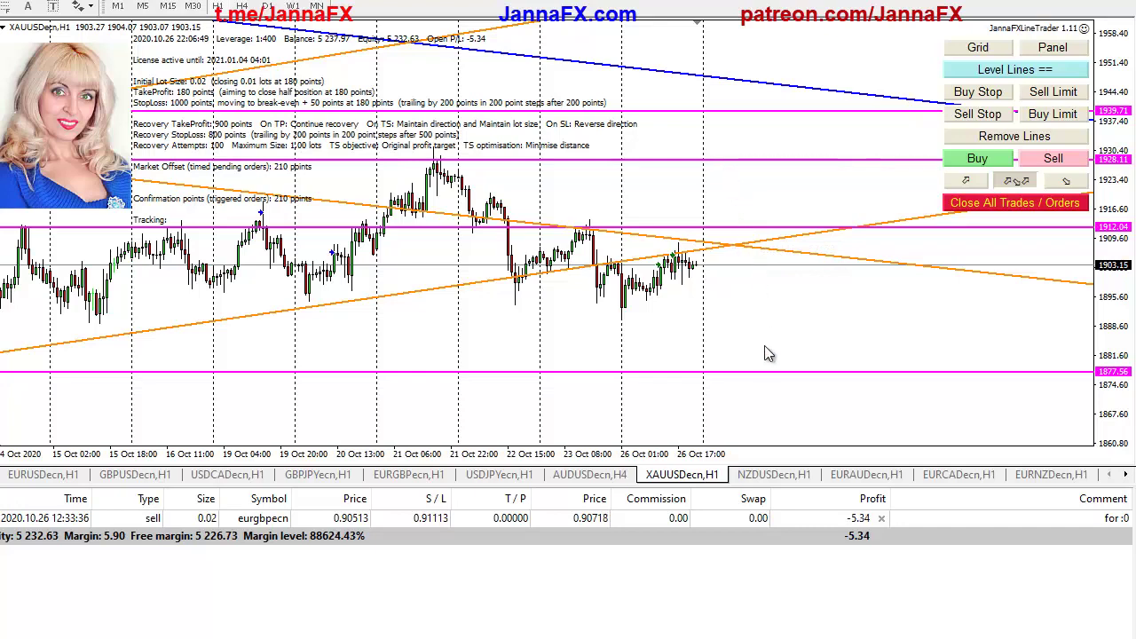
- Review the NZDUSD, EURAUD, EURCAD and EURNZD H1 charts against their trend lines and horizontal levels
click(773, 475)
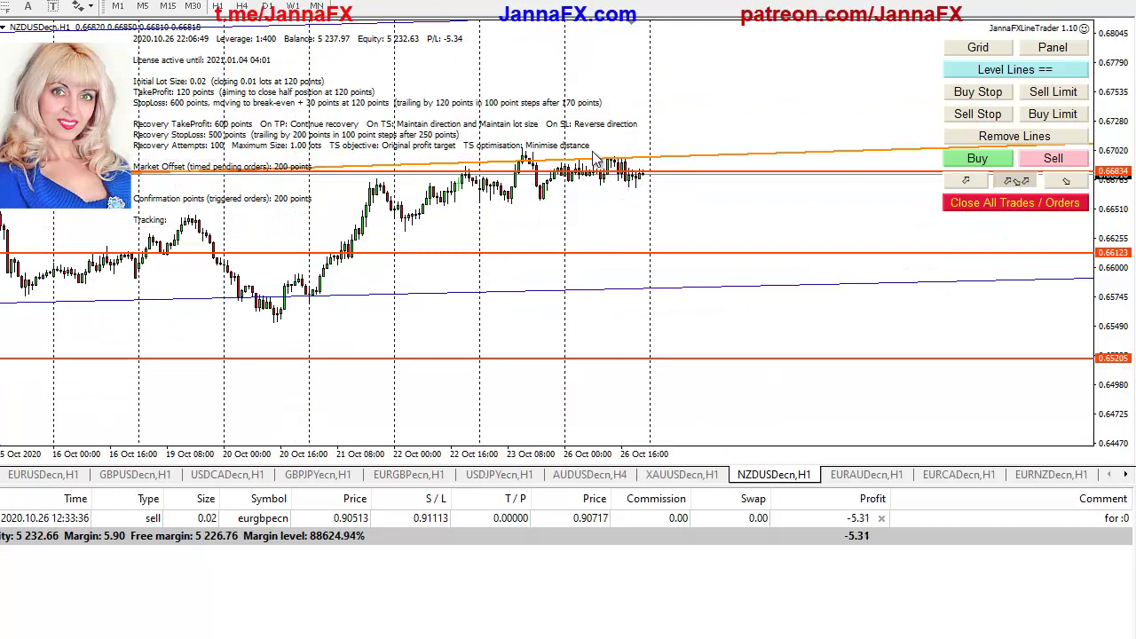
click(867, 476)
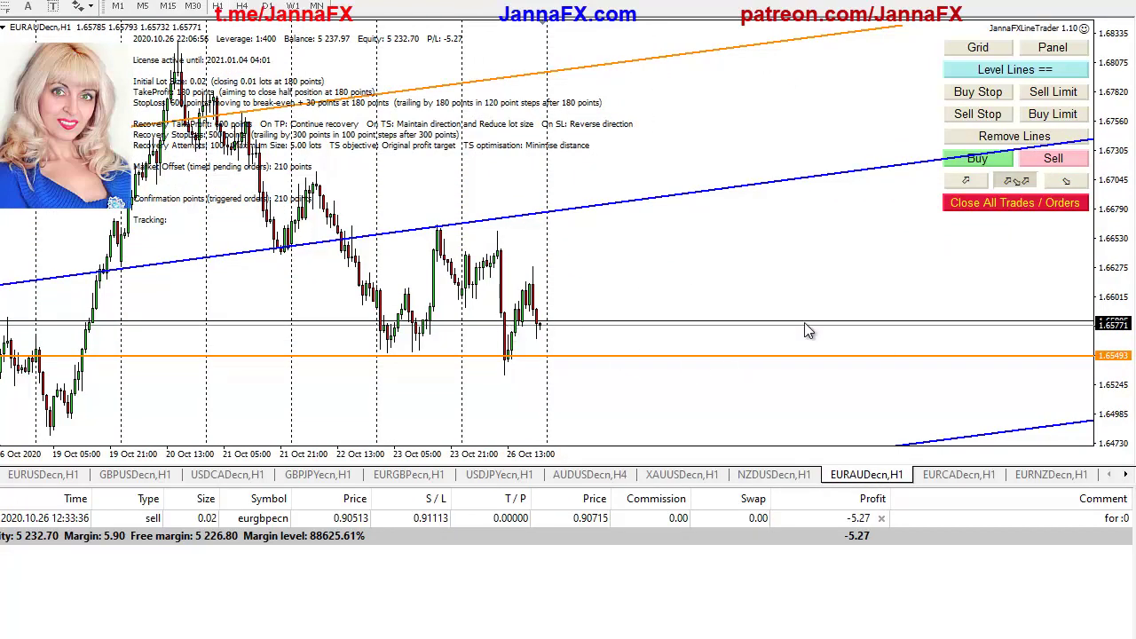
drag(233, 334, 258, 330)
key(plus)
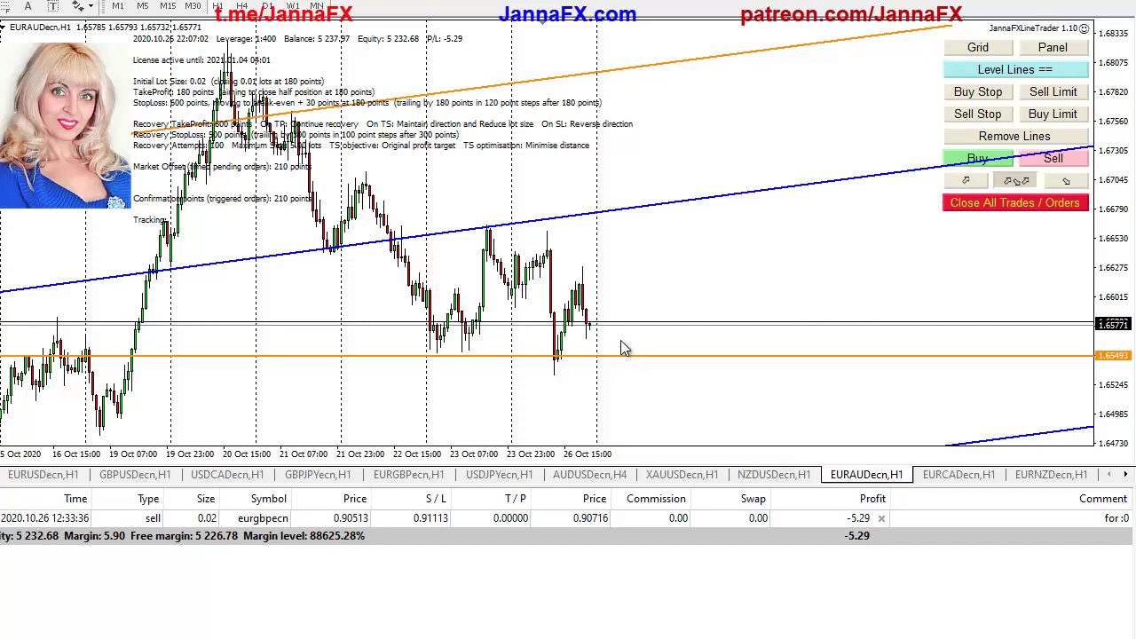
click(969, 476)
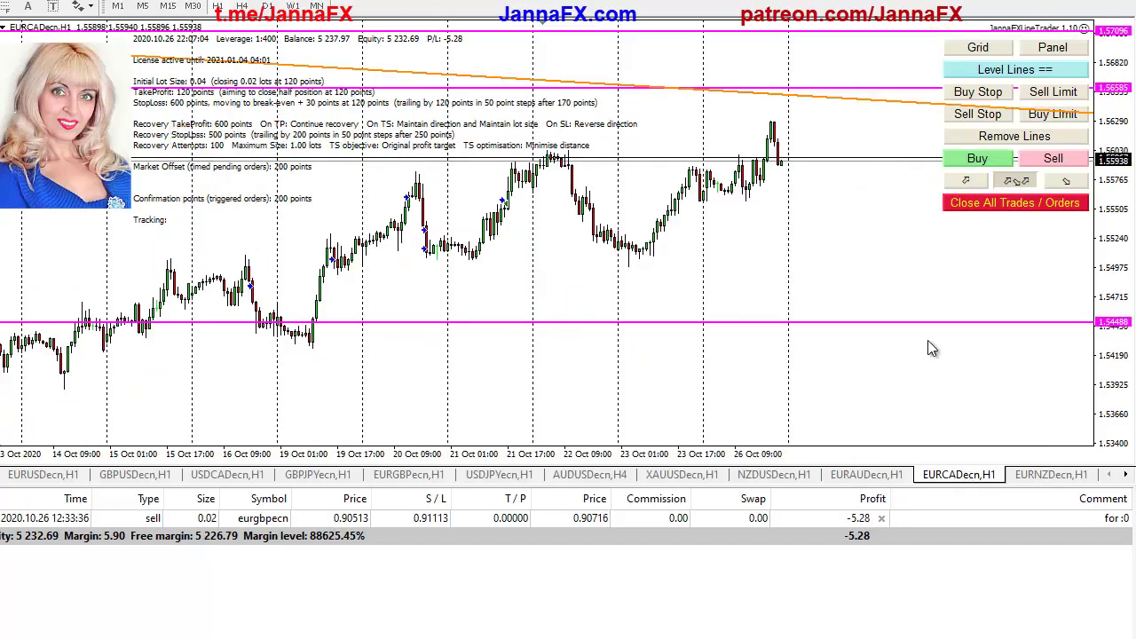
drag(927, 348, 545, 347)
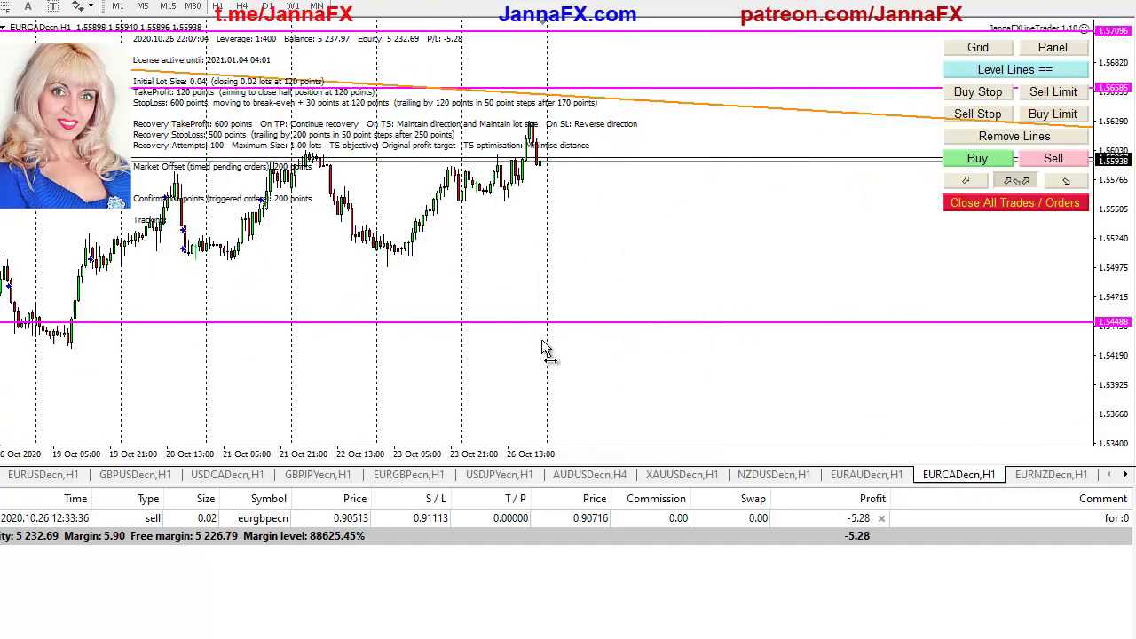
click(1051, 476)
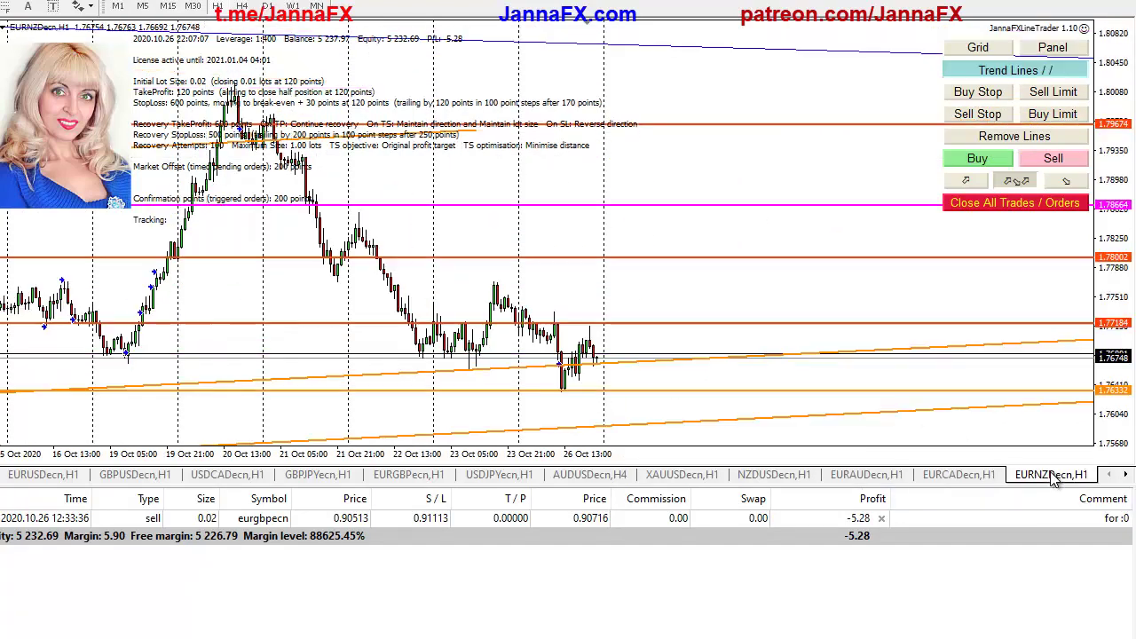
- Review the EURJPY and NZDJPY H1 charts against their rising trend lines and levels
click(1126, 475)
click(1126, 476)
click(1125, 476)
click(1126, 475)
click(1126, 476)
click(1126, 475)
click(1126, 476)
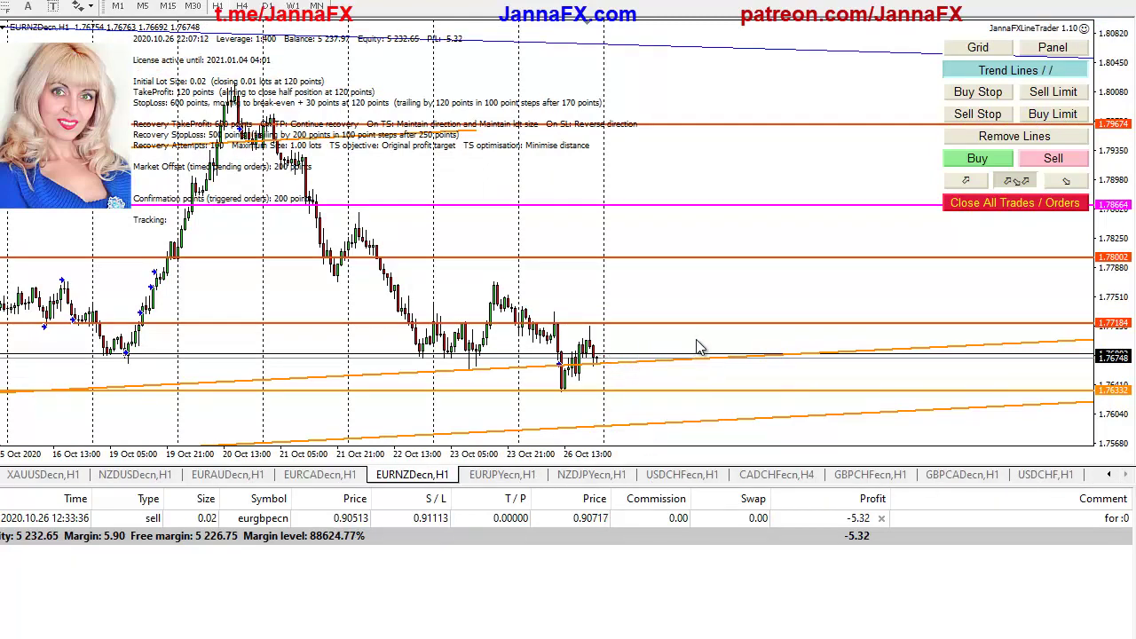
click(503, 476)
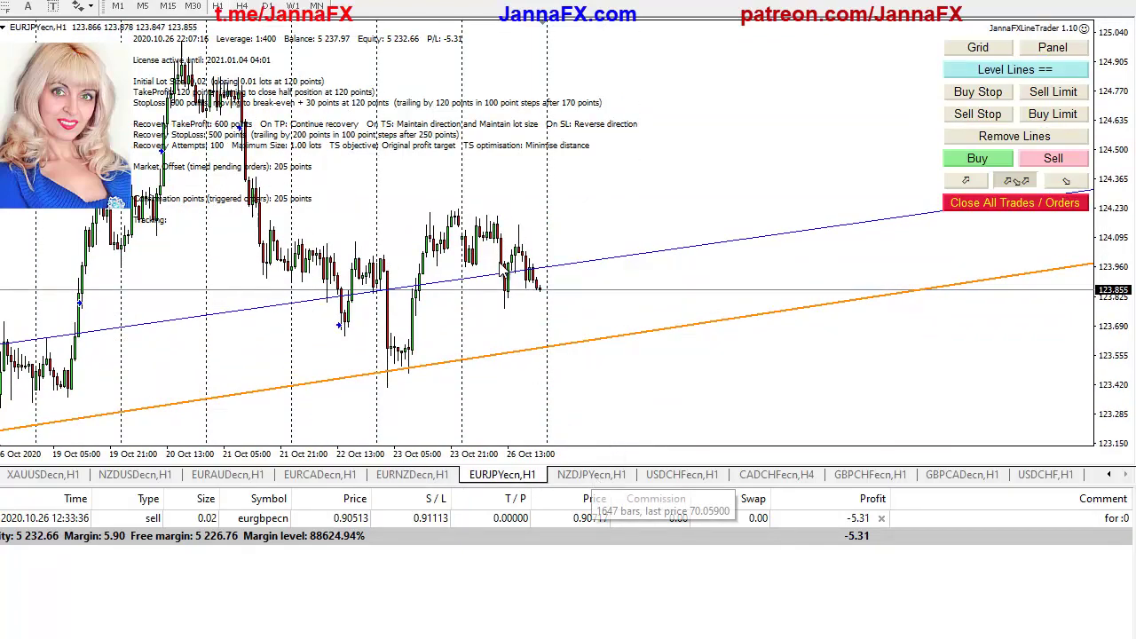
click(612, 477)
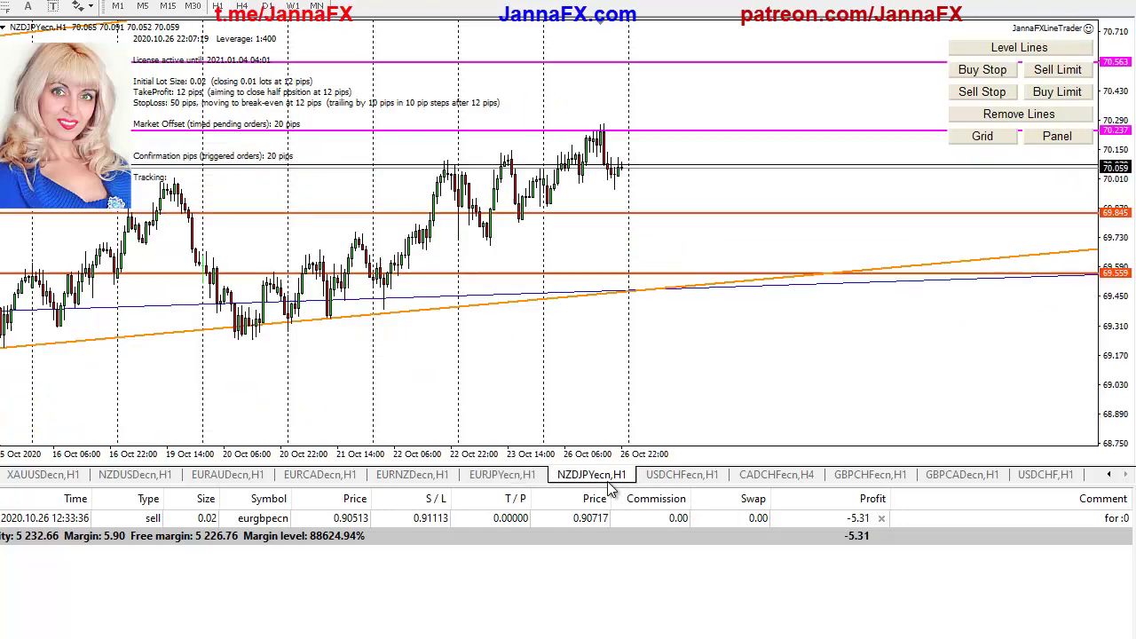
- Measure the USDCHF H1 sideways range between the two short orange lines
click(679, 477)
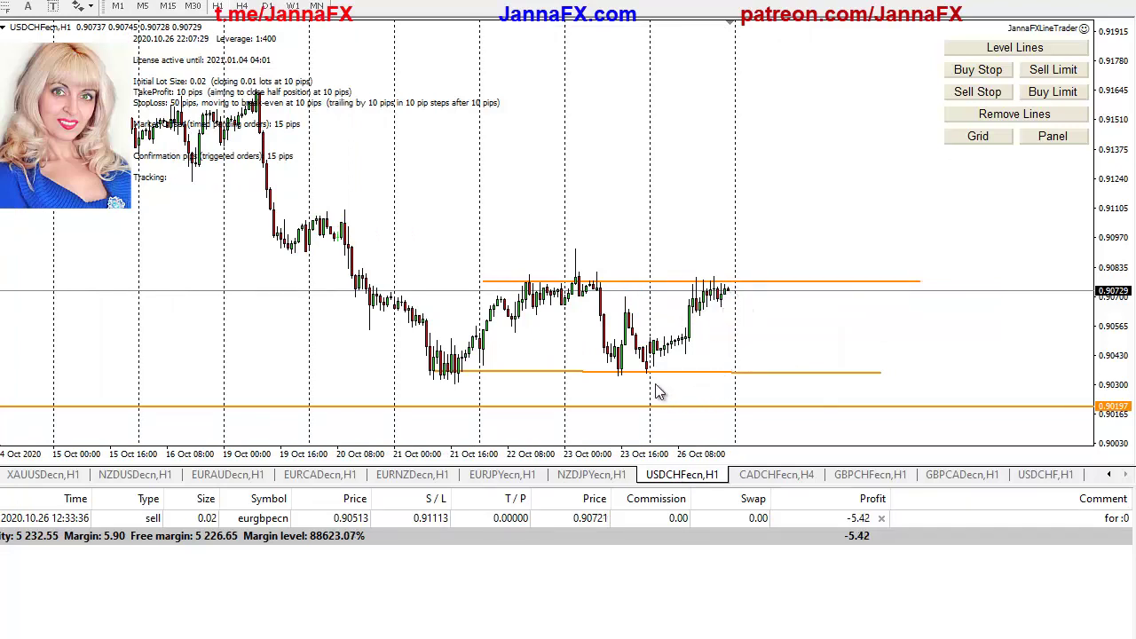
middle_click(657, 181)
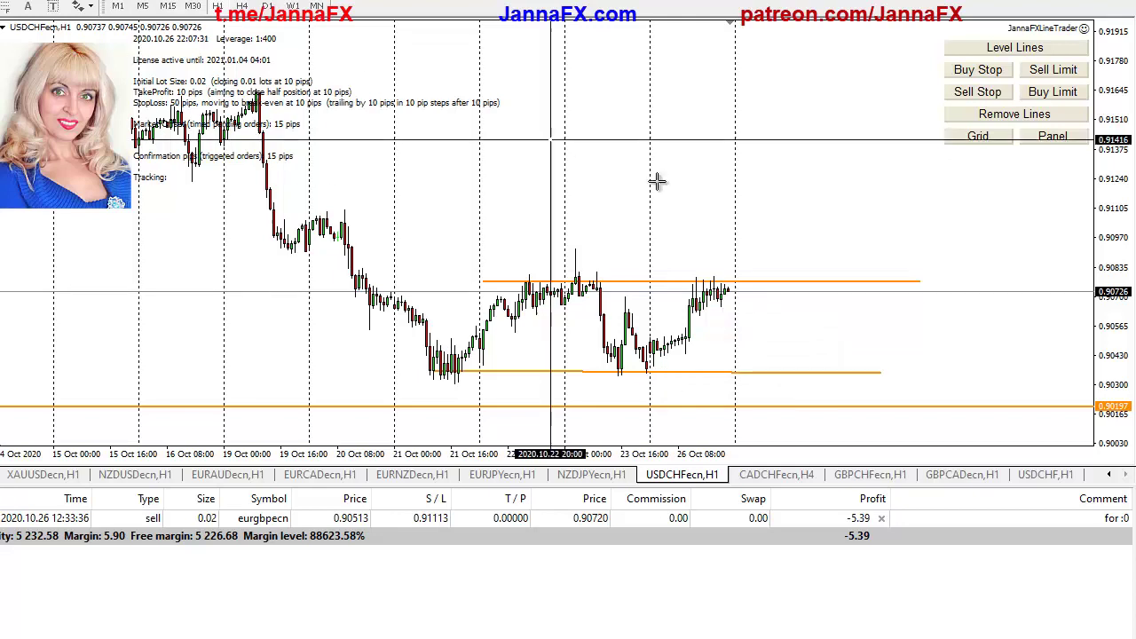
drag(784, 311, 787, 373)
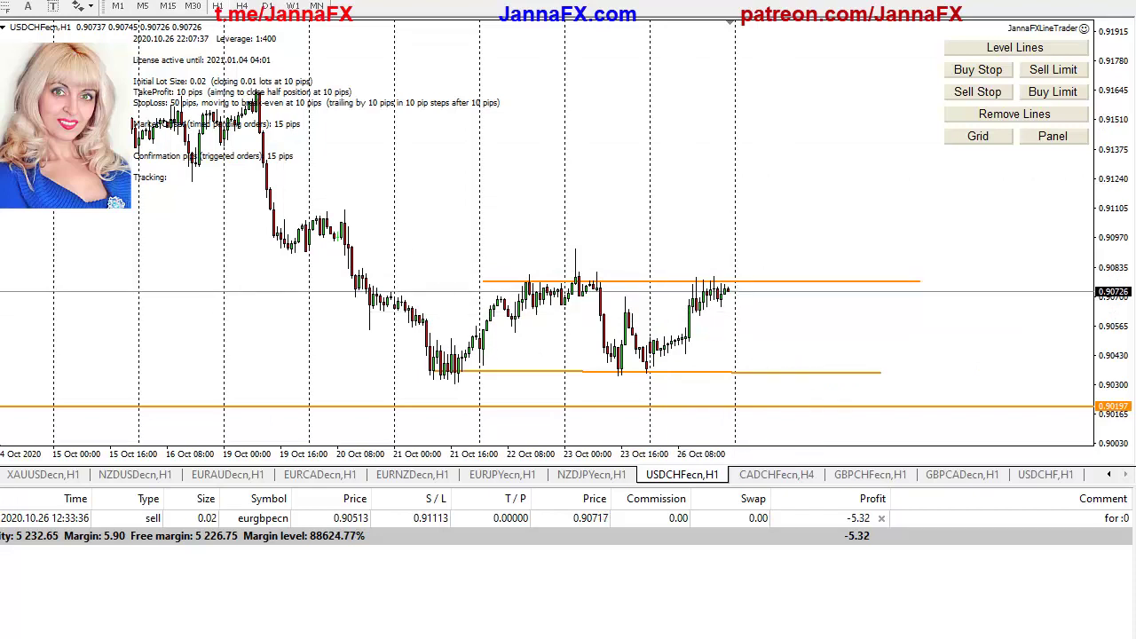
middle_click(322, 234)
drag(444, 379, 854, 314)
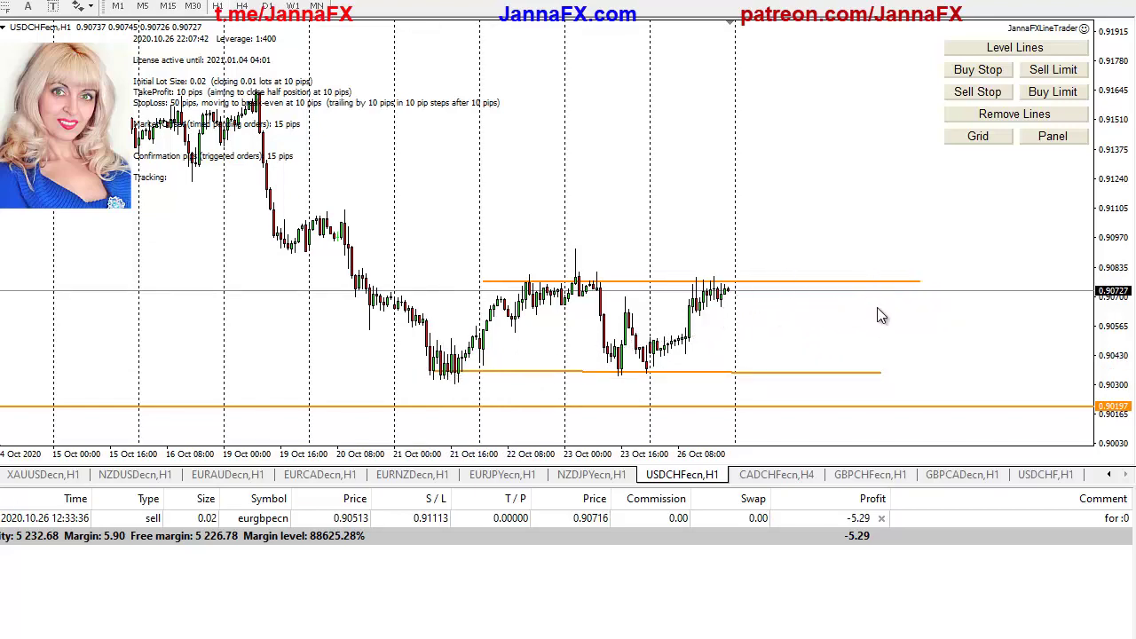
- Review USDCHF's earlier price history on H4 and re-check the upper orange line of the range on H1
drag(381, 257, 618, 266)
click(240, 6)
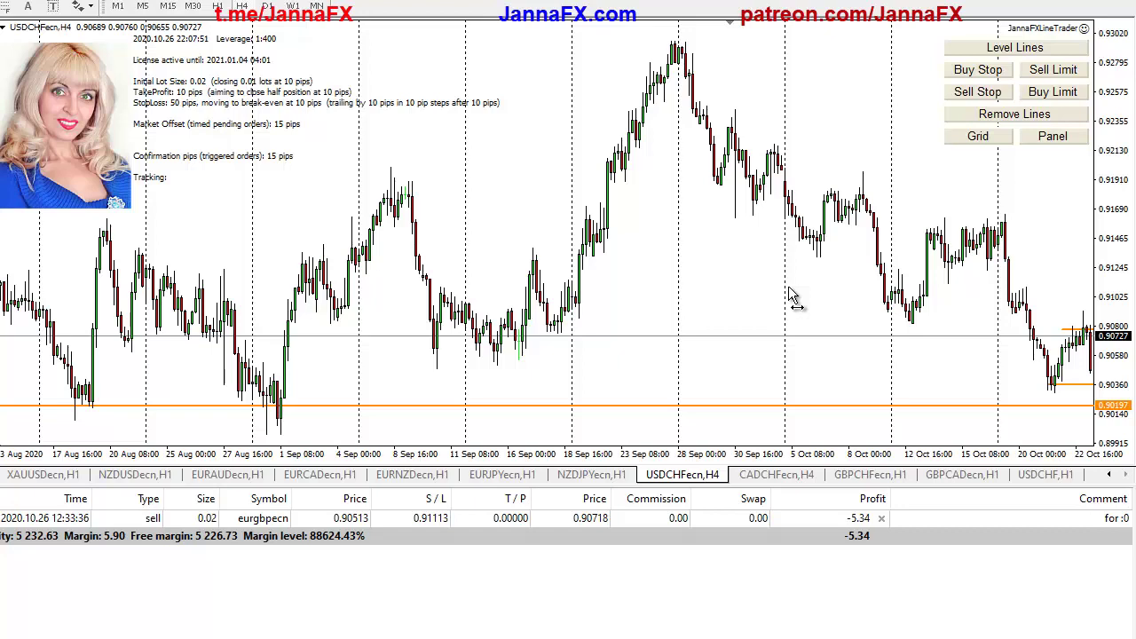
key(plus)
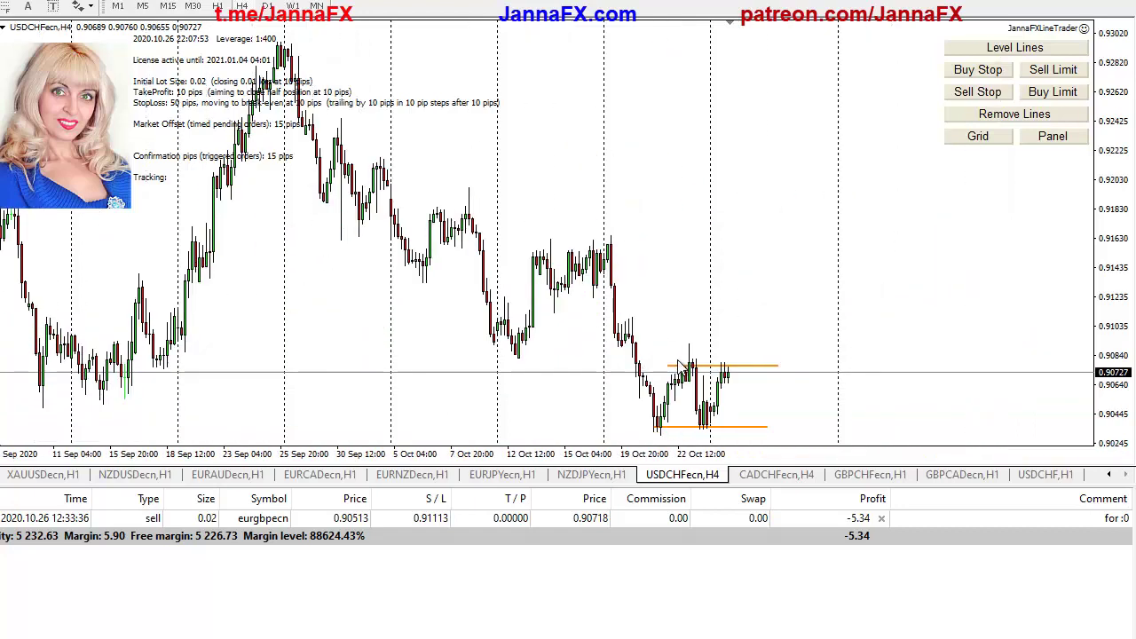
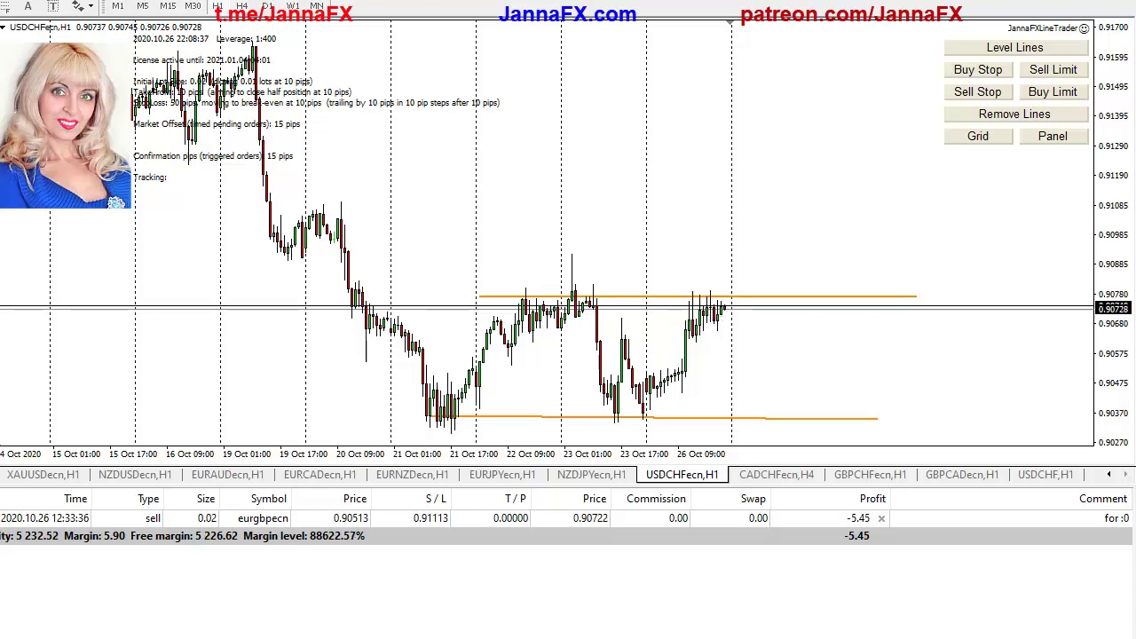
middle_click(572, 316)
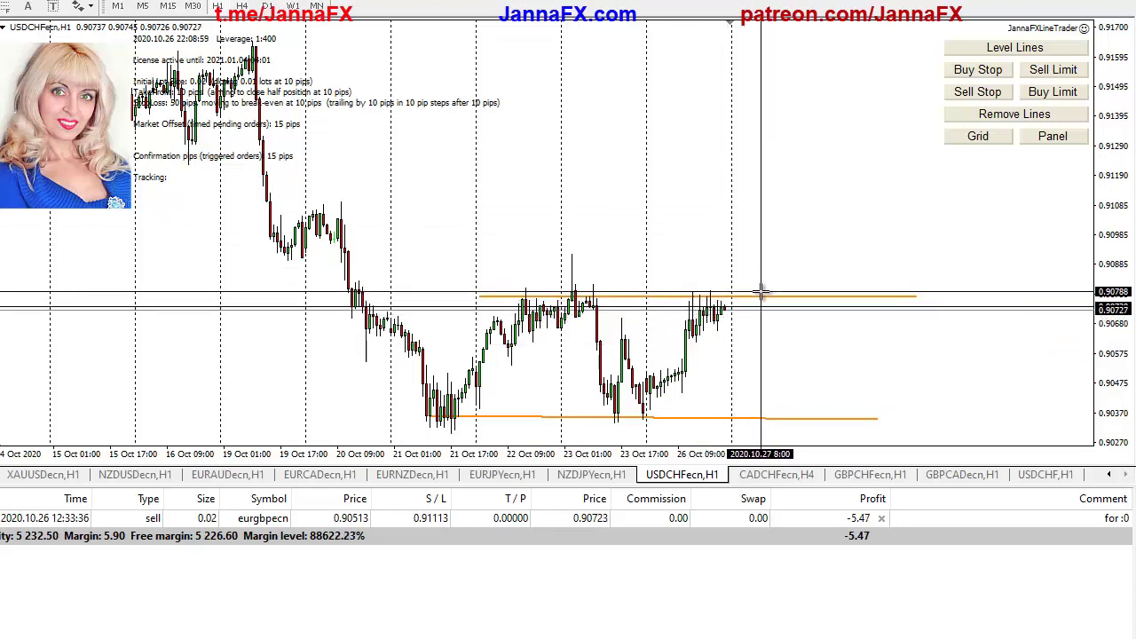
- Review the CADCHF H4, GBPCHF H1, GBPCAD H1 and second USDCHF H1 charts
click(772, 478)
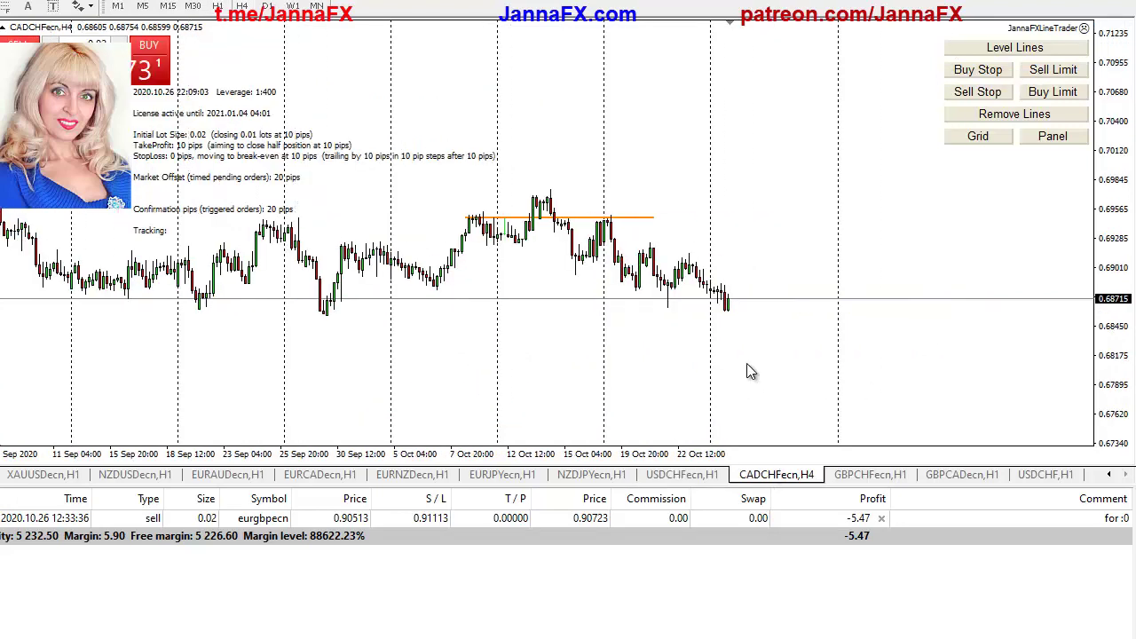
click(874, 476)
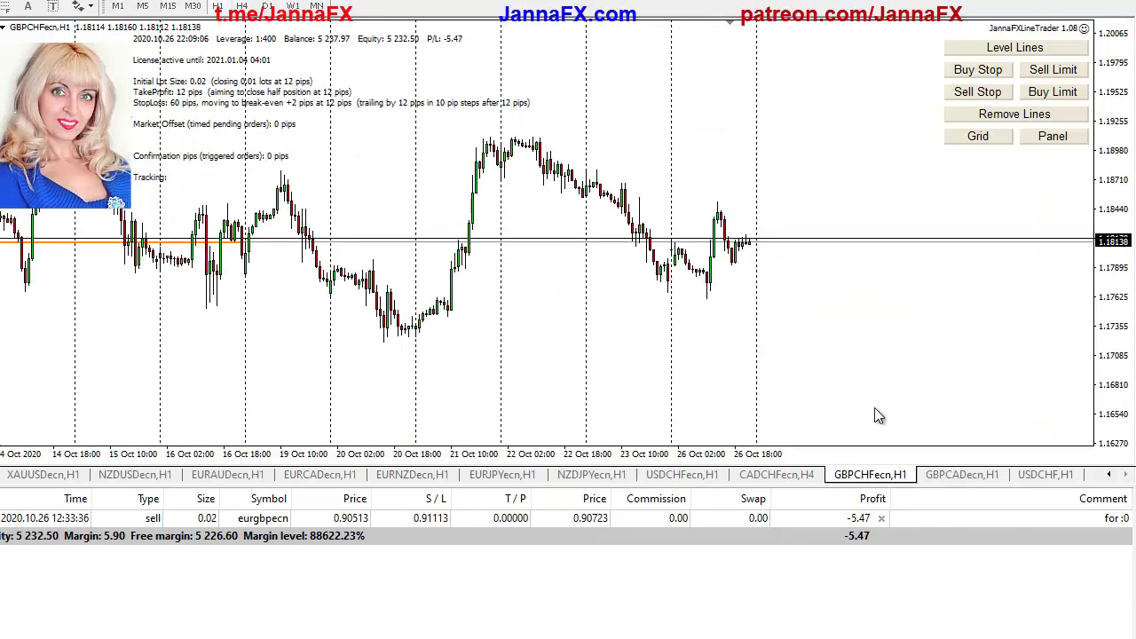
click(969, 475)
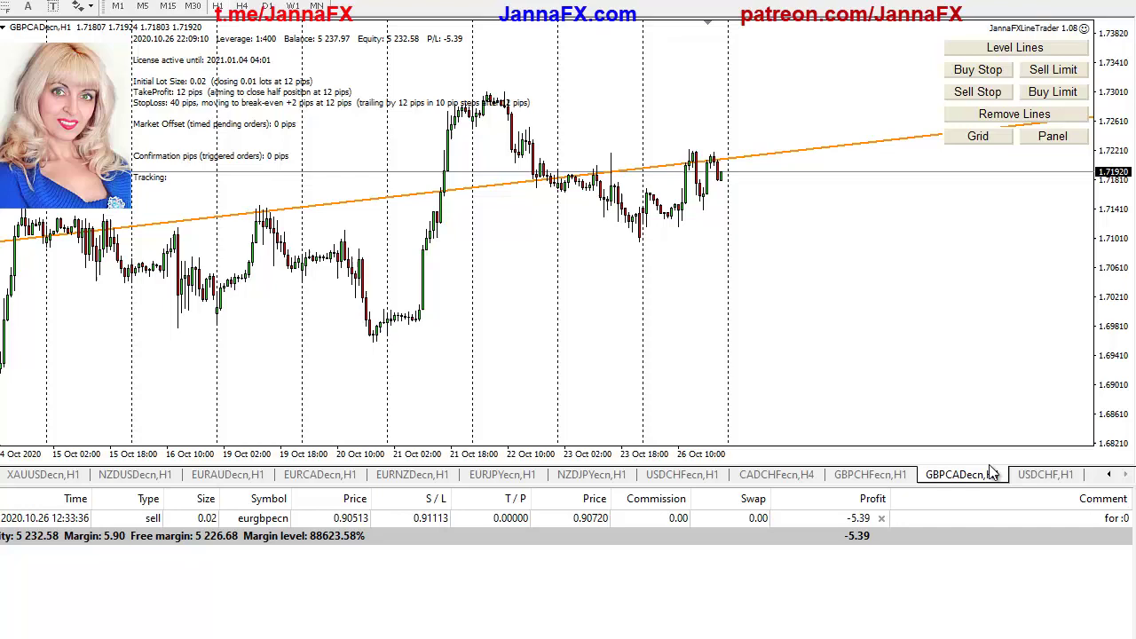
click(1036, 474)
click(954, 477)
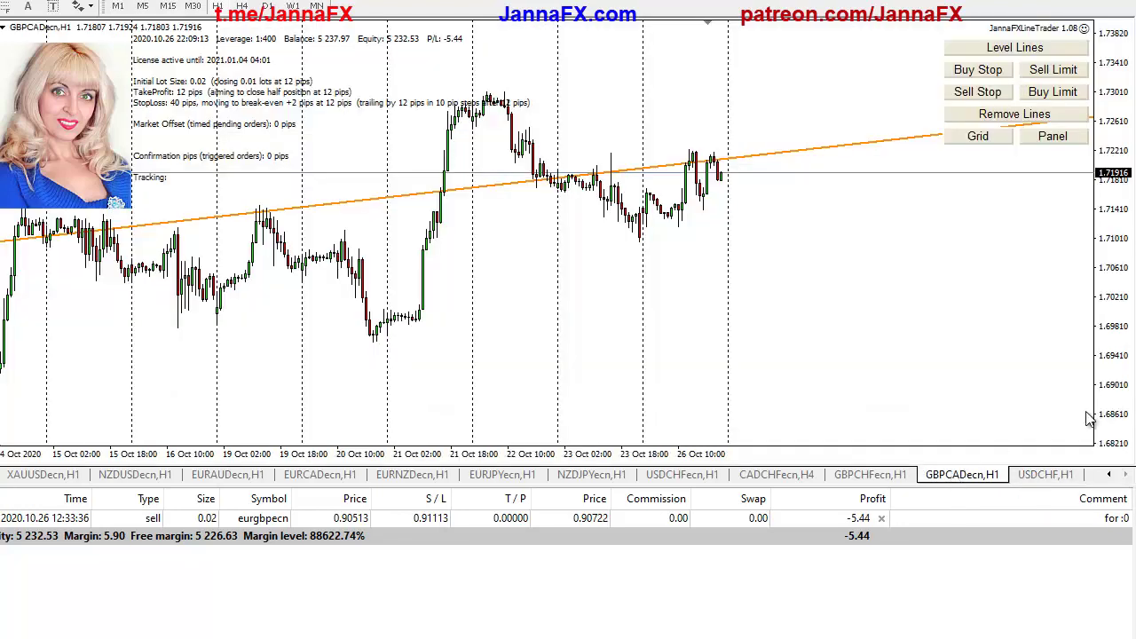